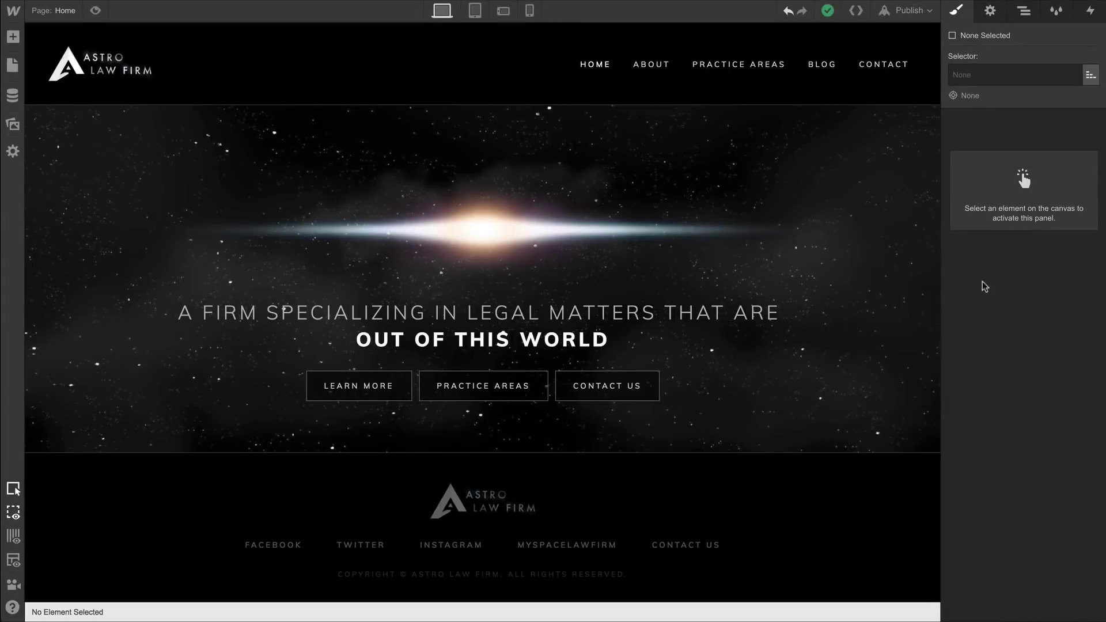
# Duplicate the hero section with copy and paste
pyautogui.click(843, 211)
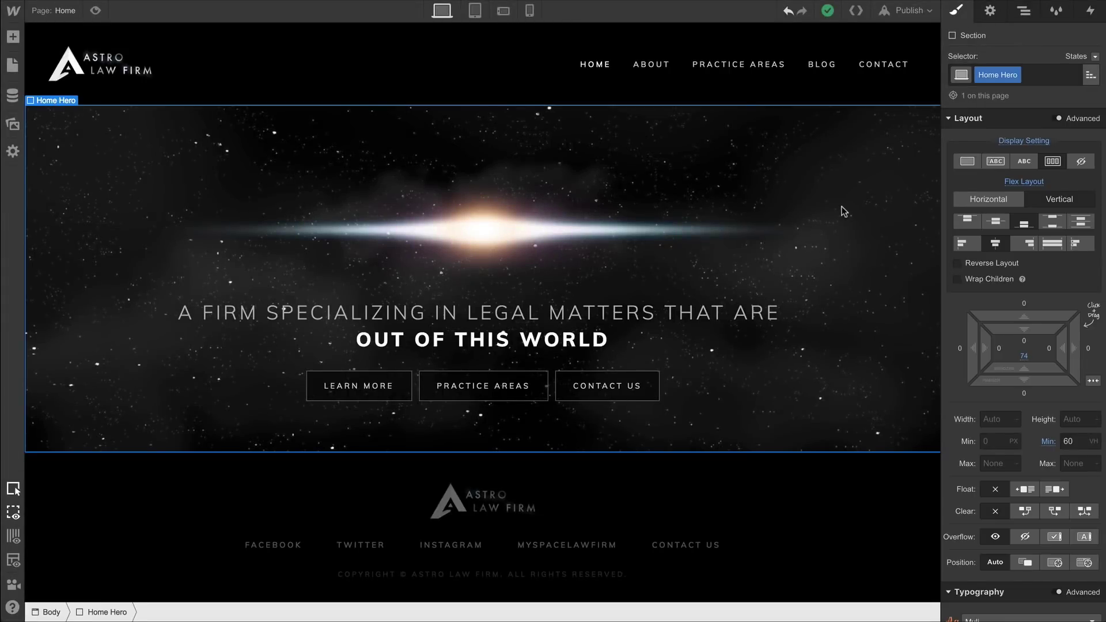
pyautogui.hotkey('ctrl', 'c')
pyautogui.hotkey('ctrl', 'v')
pyautogui.scroll(-5, 843, 212)
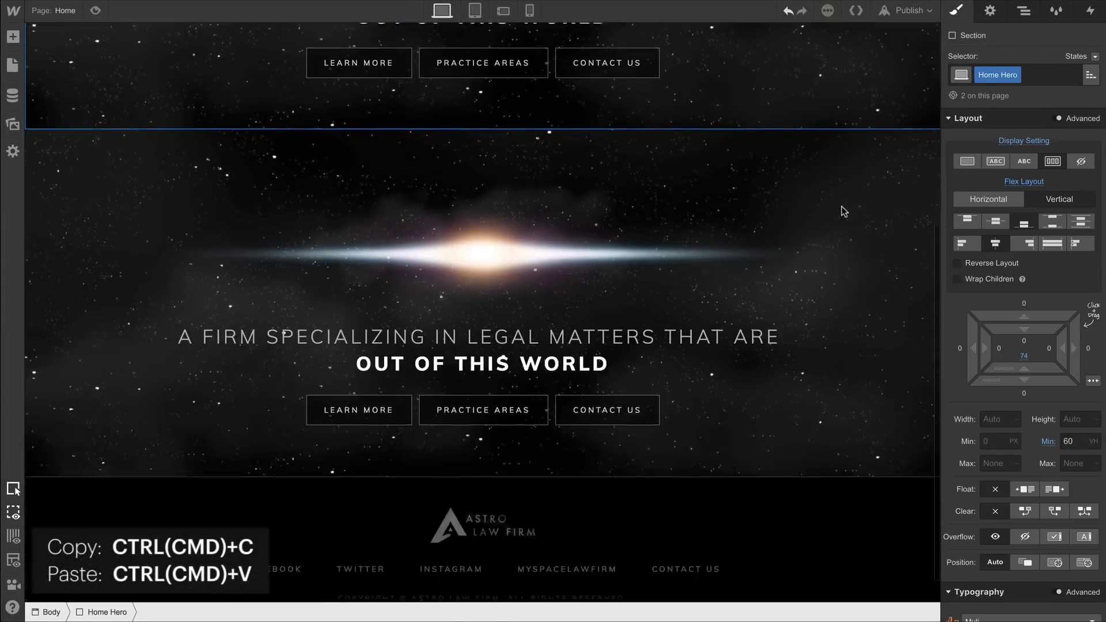
pyautogui.scroll(5, 843, 212)
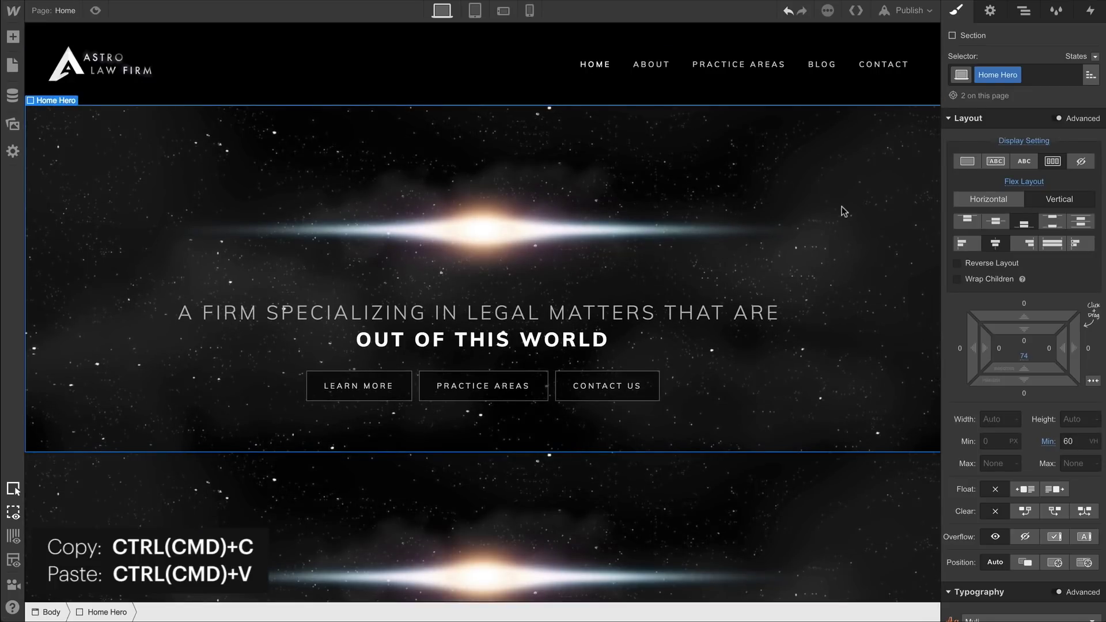
# Duplicate the hero's class and rename the copy Home Hero Interaction
pyautogui.click(1015, 75)
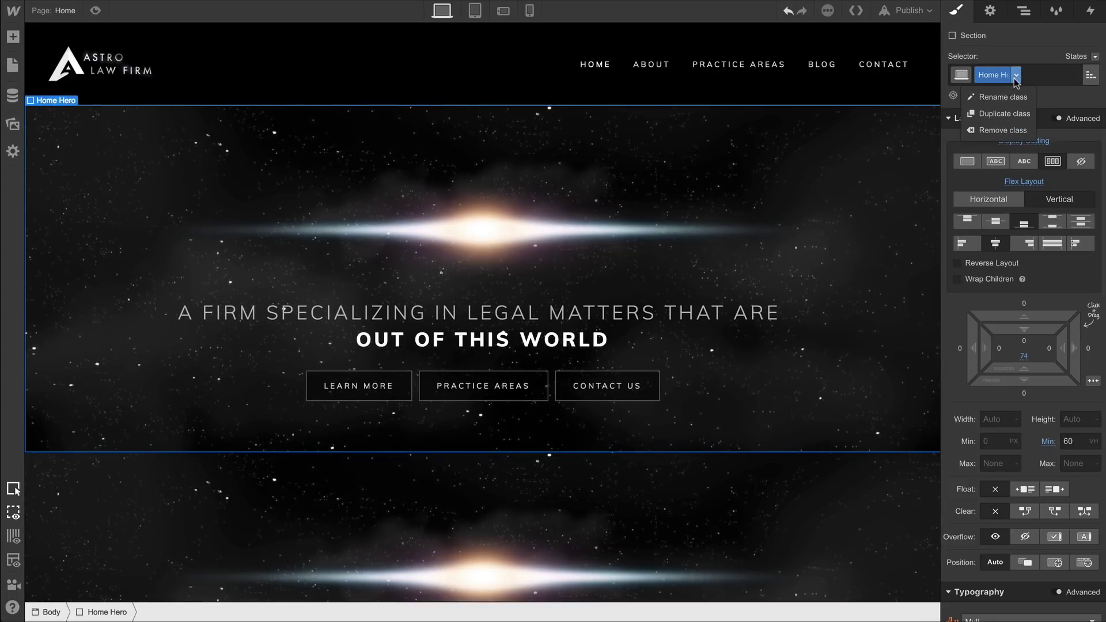
pyautogui.click(1010, 115)
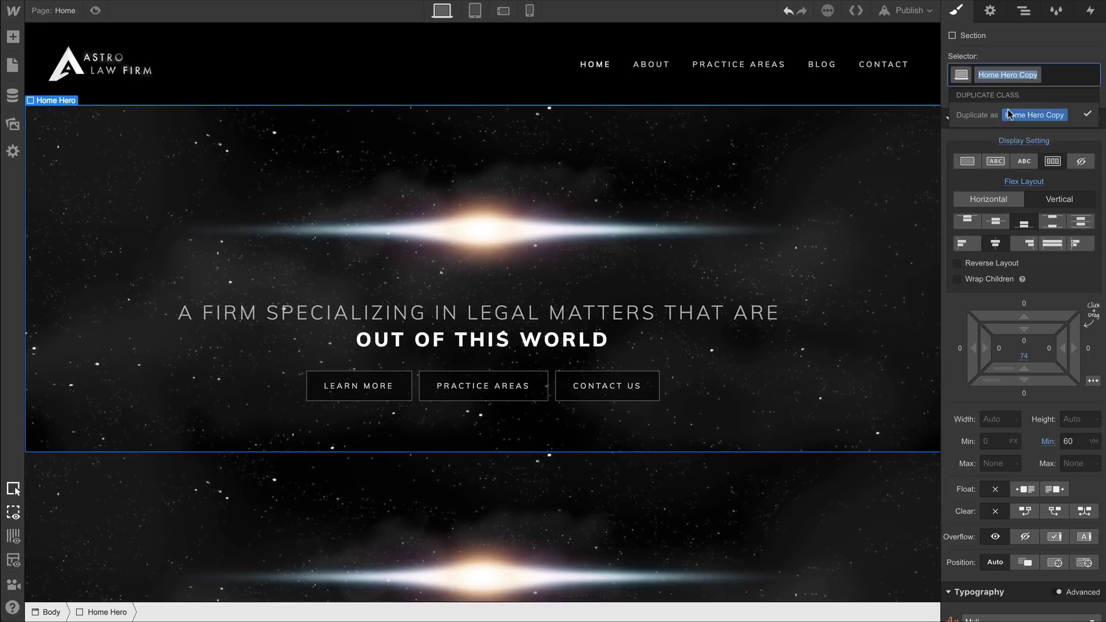
pyautogui.doubleClick(1024, 76)
pyautogui.write('Interaction')
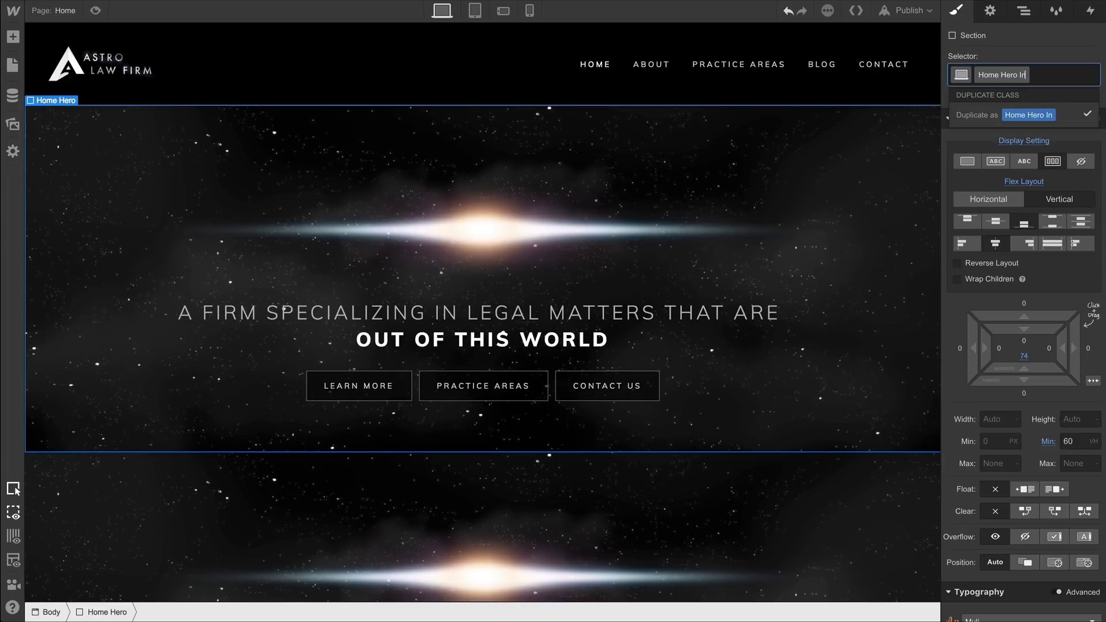
pyautogui.press('Return')
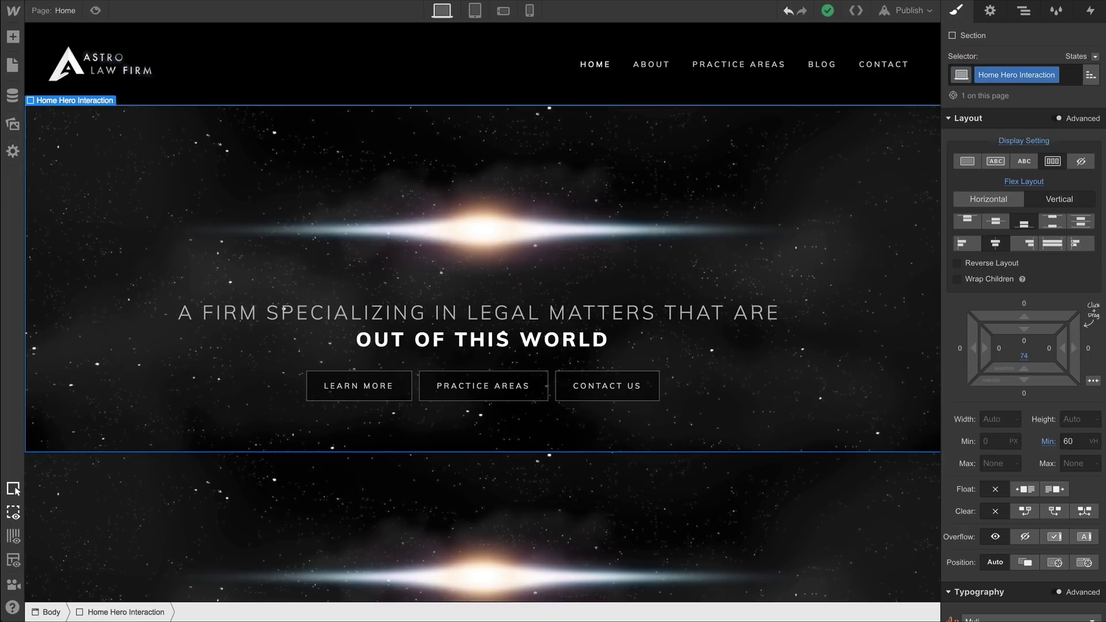
# Centre the hero content vertically and set overflow to hidden
pyautogui.click(1003, 222)
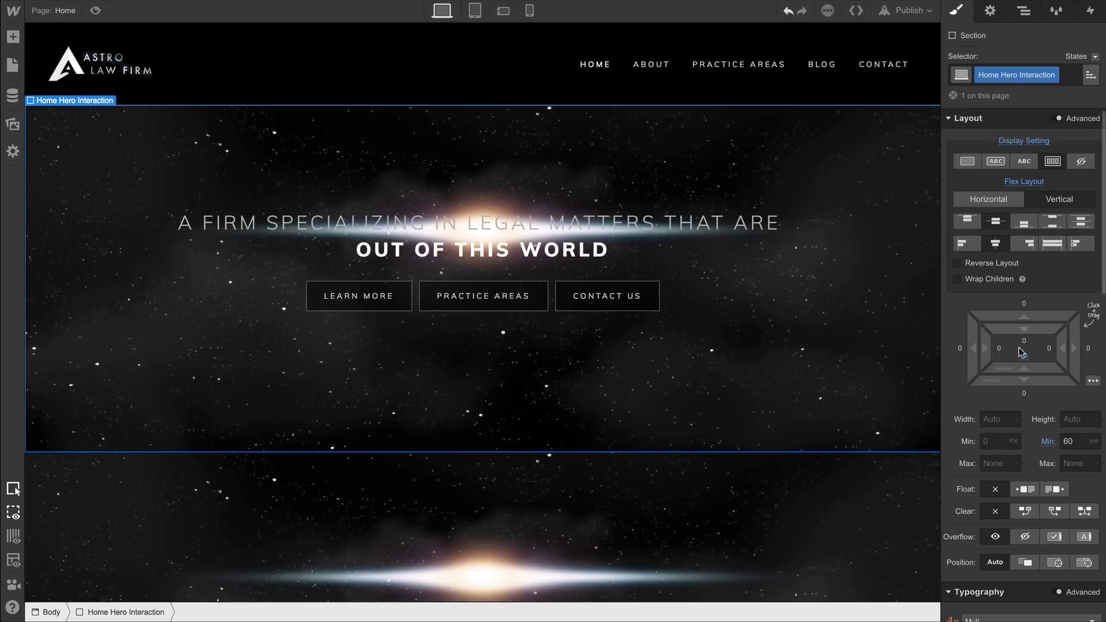
pyautogui.scroll(-4, 1025, 360)
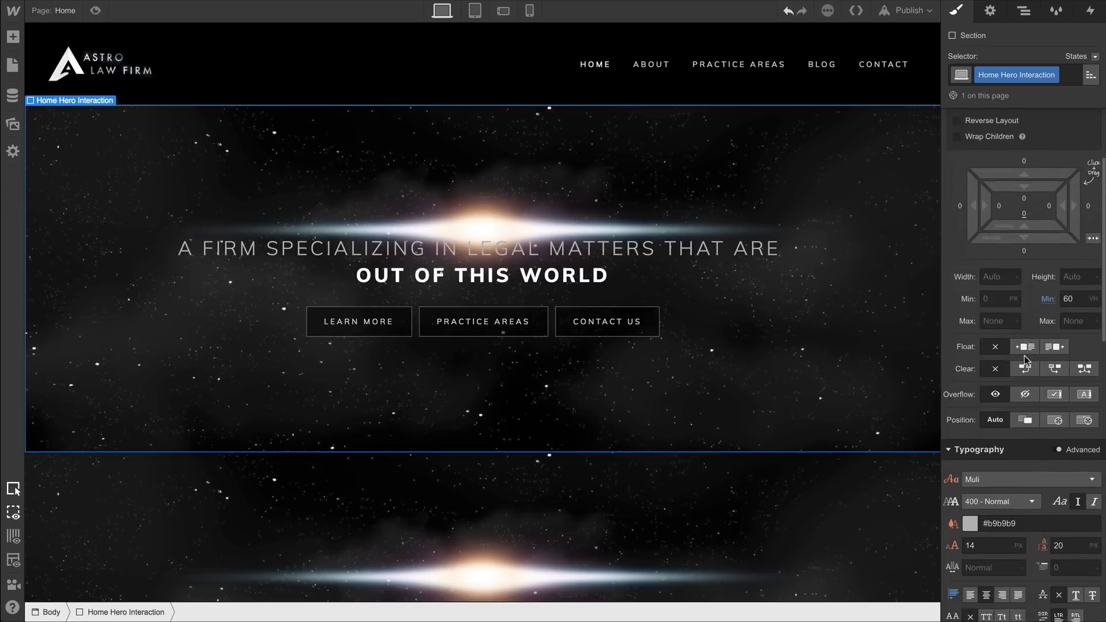
pyautogui.click(1025, 341)
pyautogui.scroll(-5, 1026, 346)
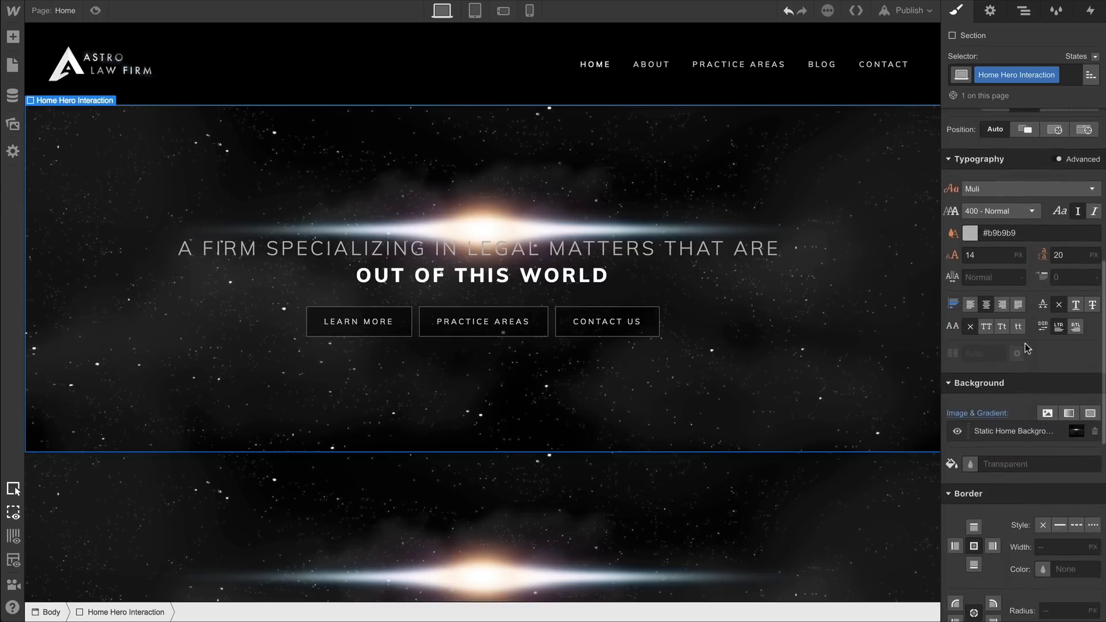
# Replace the starry background image with a solid black background colour
pyautogui.keyDown('alt'); pyautogui.click(995, 371); pyautogui.keyUp('alt')
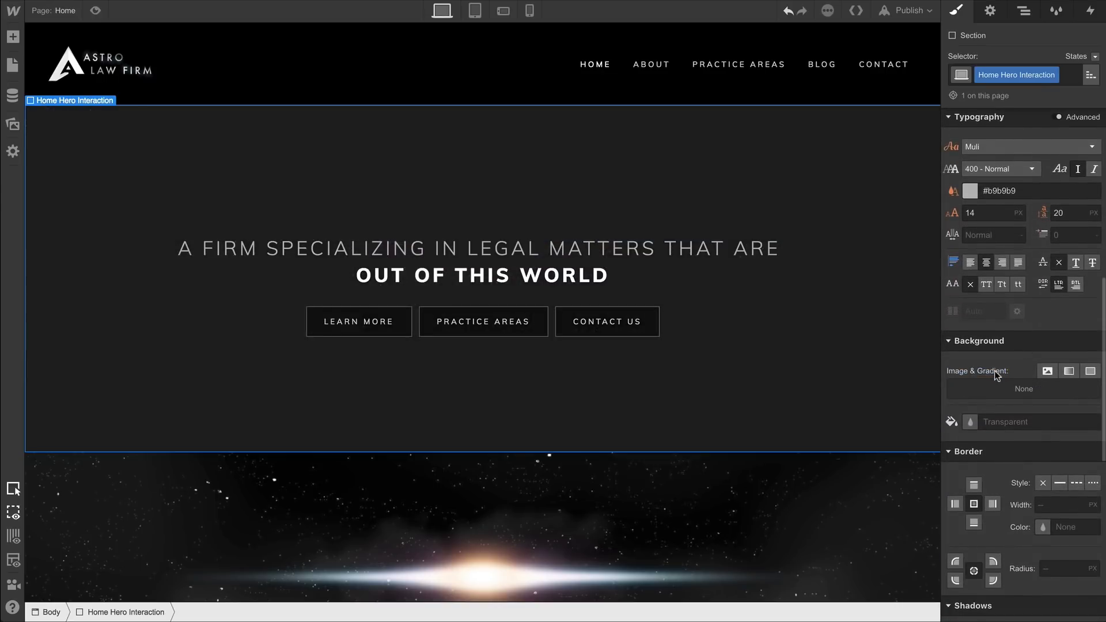
pyautogui.click(975, 419)
pyautogui.write('black')
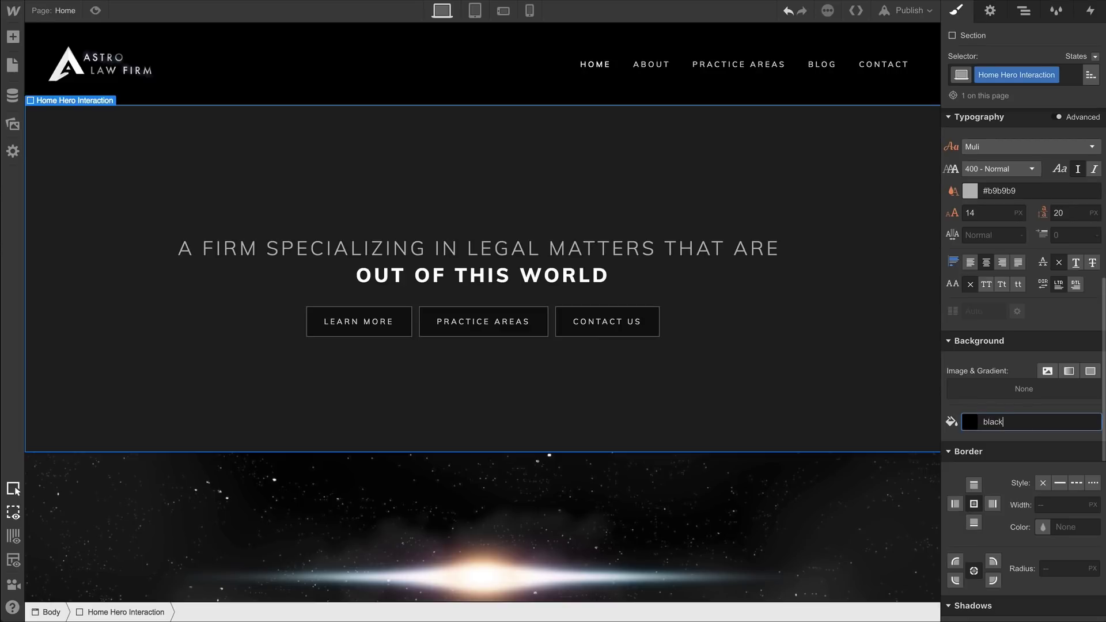
pyautogui.press('Return')
# Set the children perspective to 1000px and select the Home Hero Wrapper
pyautogui.scroll(-8, 1024, 345)
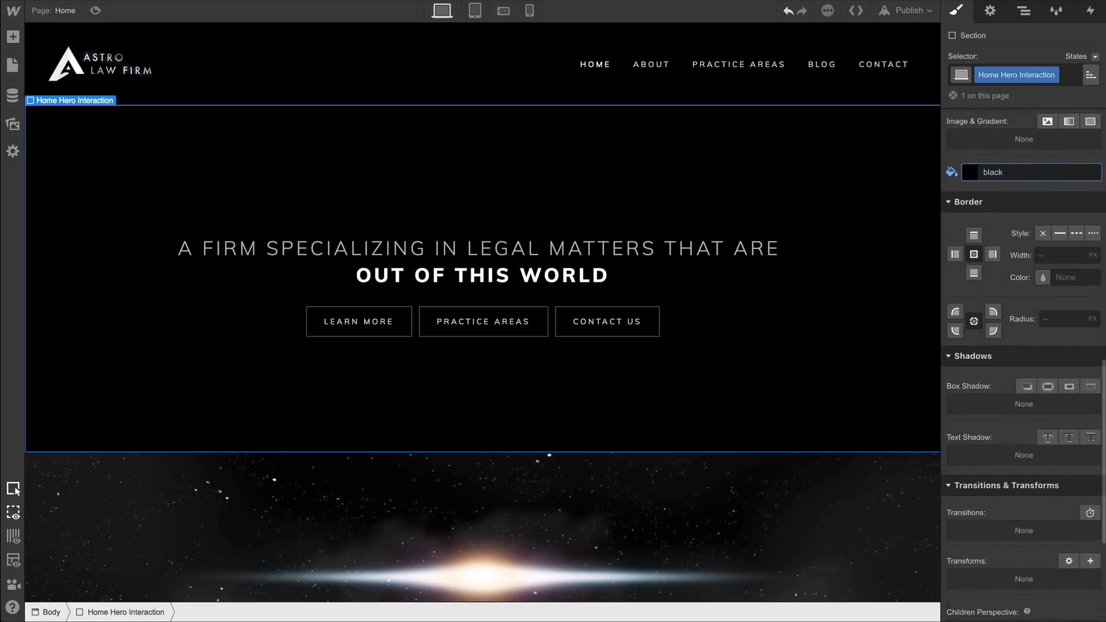
pyautogui.click(1055, 436)
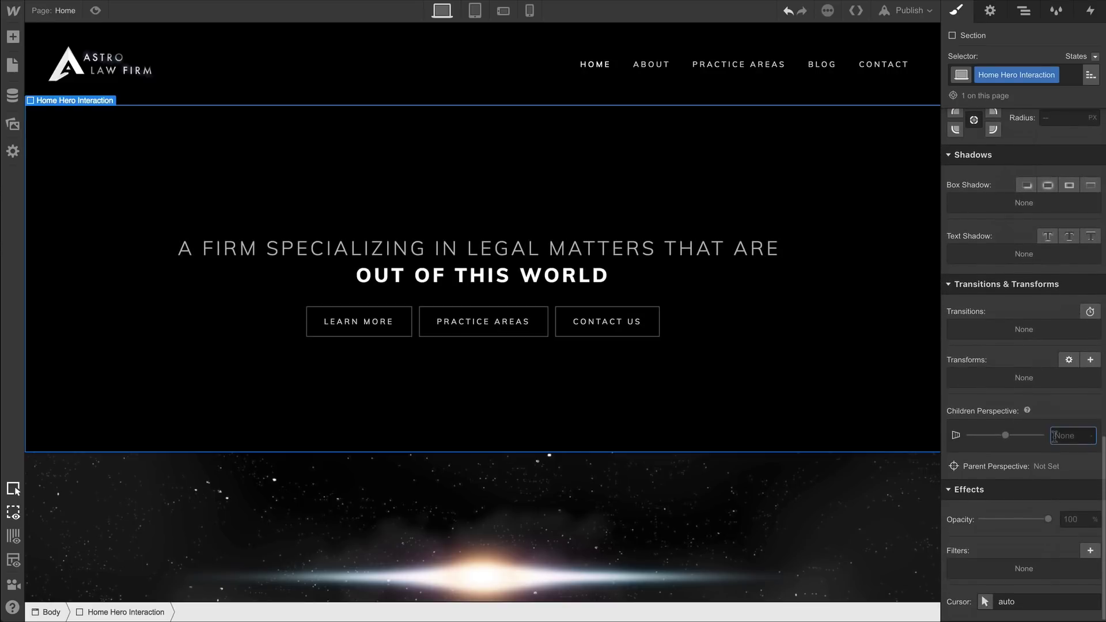
pyautogui.write('1000')
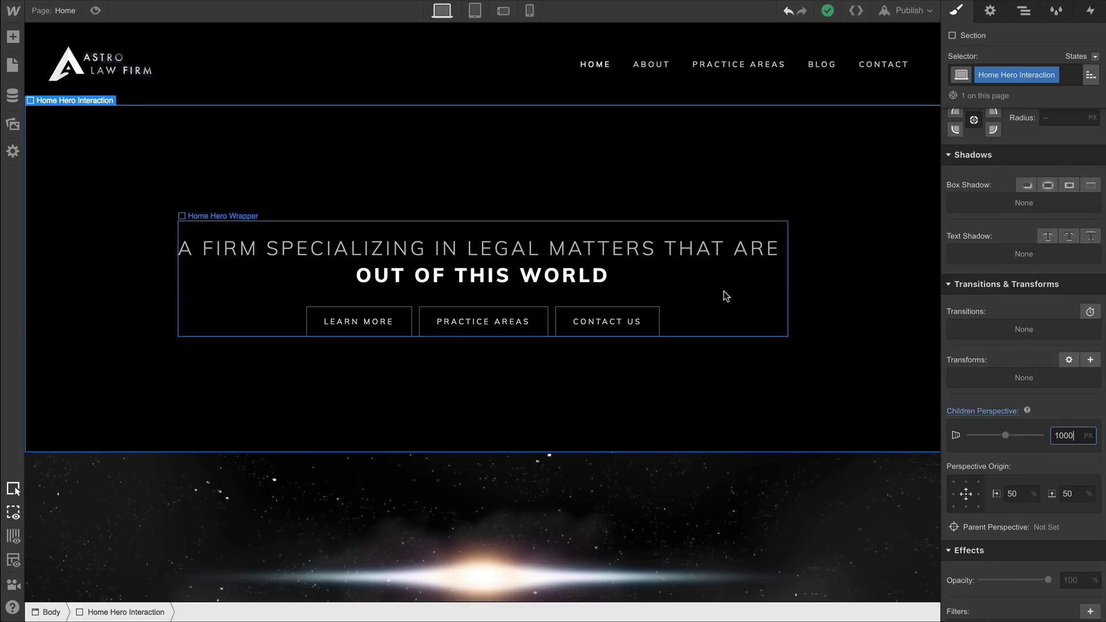
pyautogui.click(726, 296)
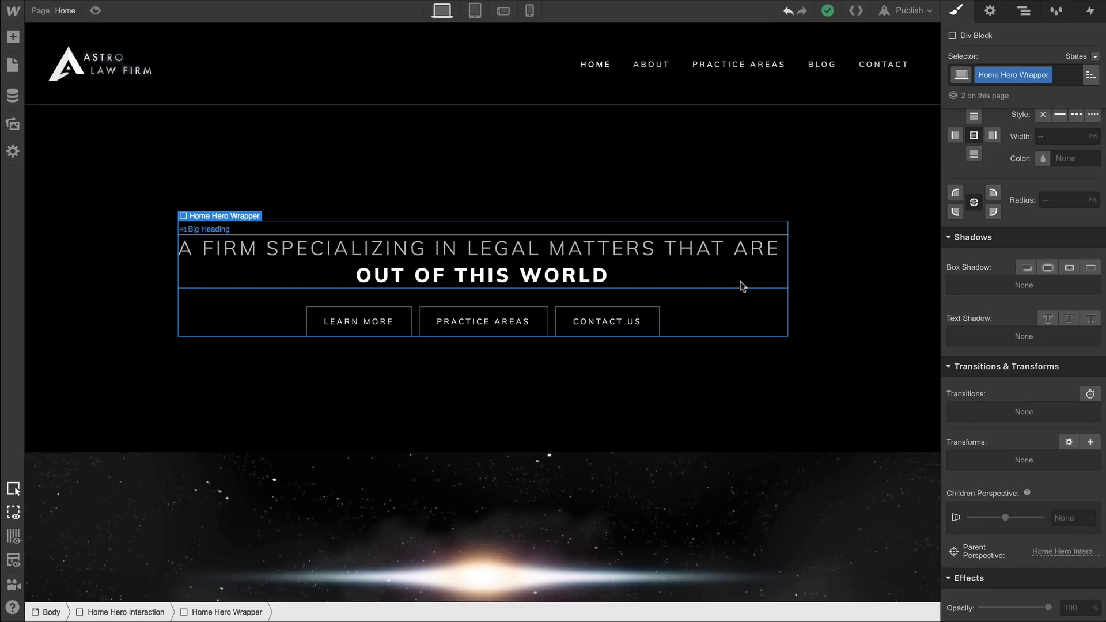
# Add an Interaction combo class to the hero wrapper and set its display to None
pyautogui.click(1058, 73)
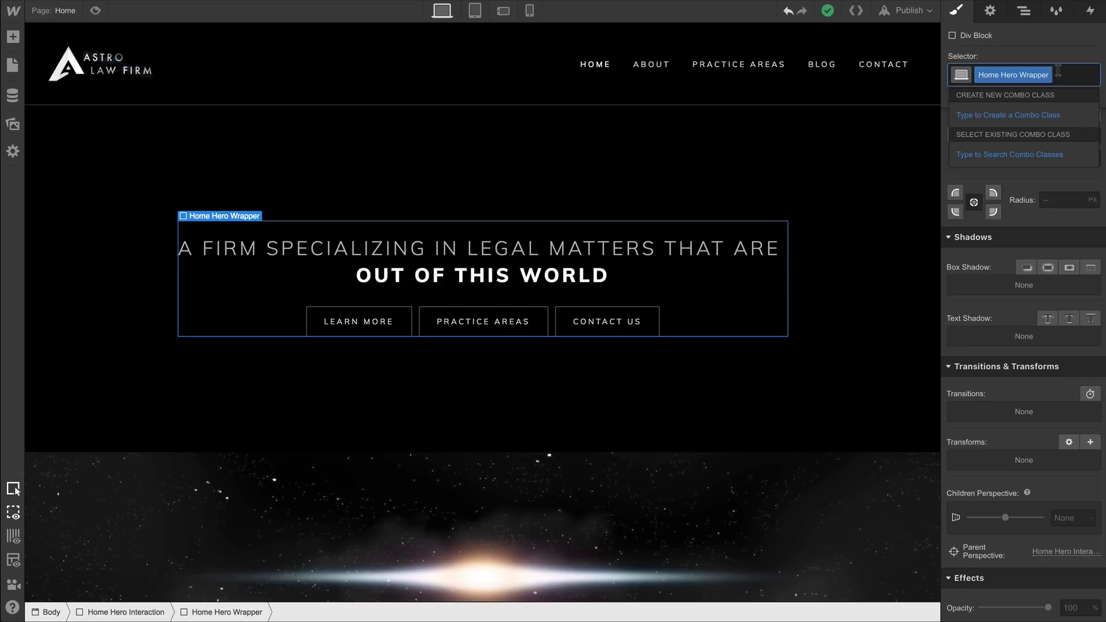
pyautogui.write('Interaction')
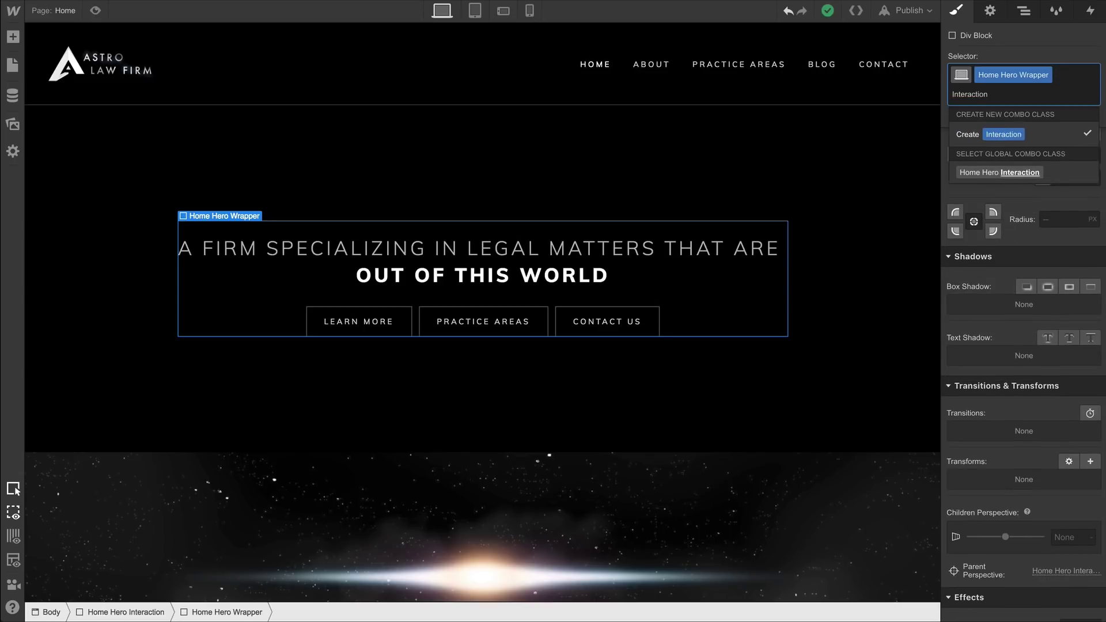
pyautogui.press('Return')
pyautogui.scroll(10, 1052, 176)
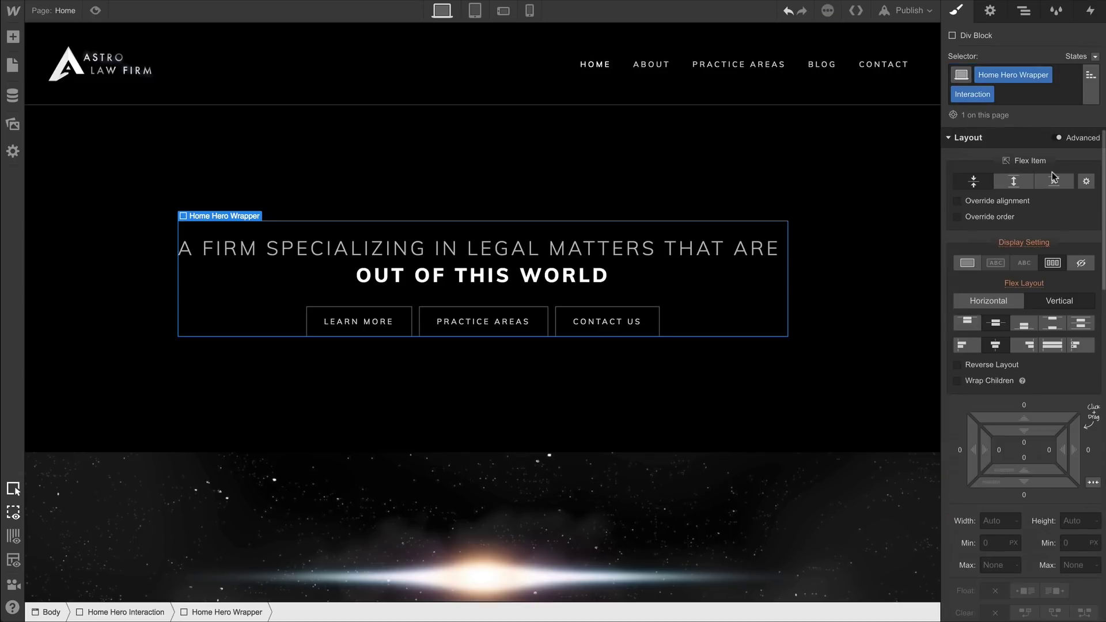
pyautogui.click(1082, 264)
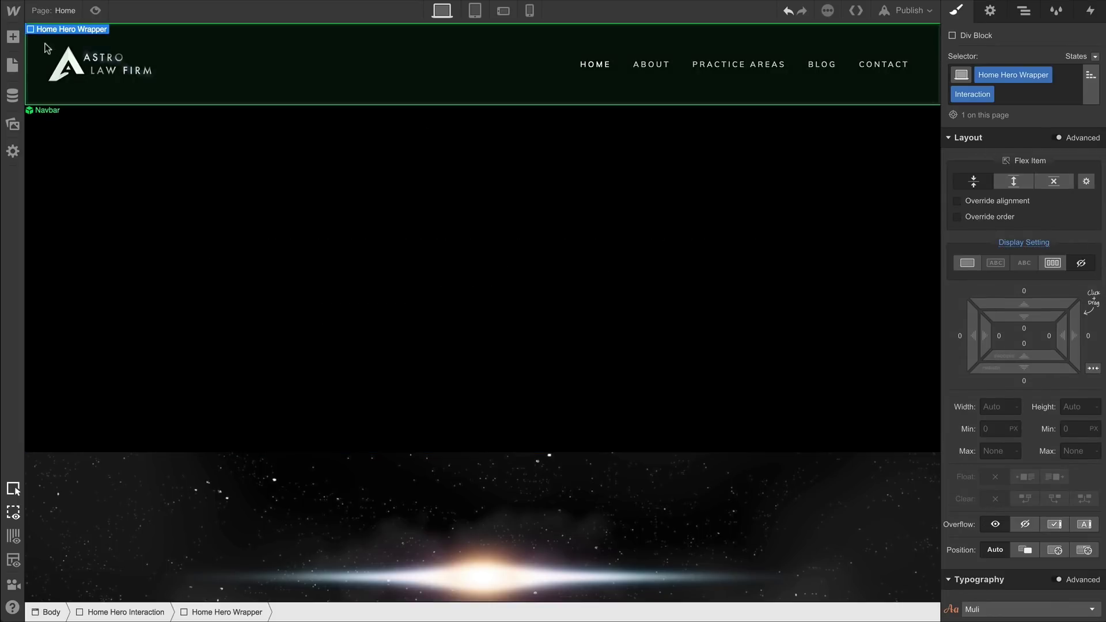
pyautogui.click(12, 36)
# Add a div block in the black hero, class it Rotator, and size it 400×400px
pyautogui.moveTo(57, 218); pyautogui.dragTo(370, 262)
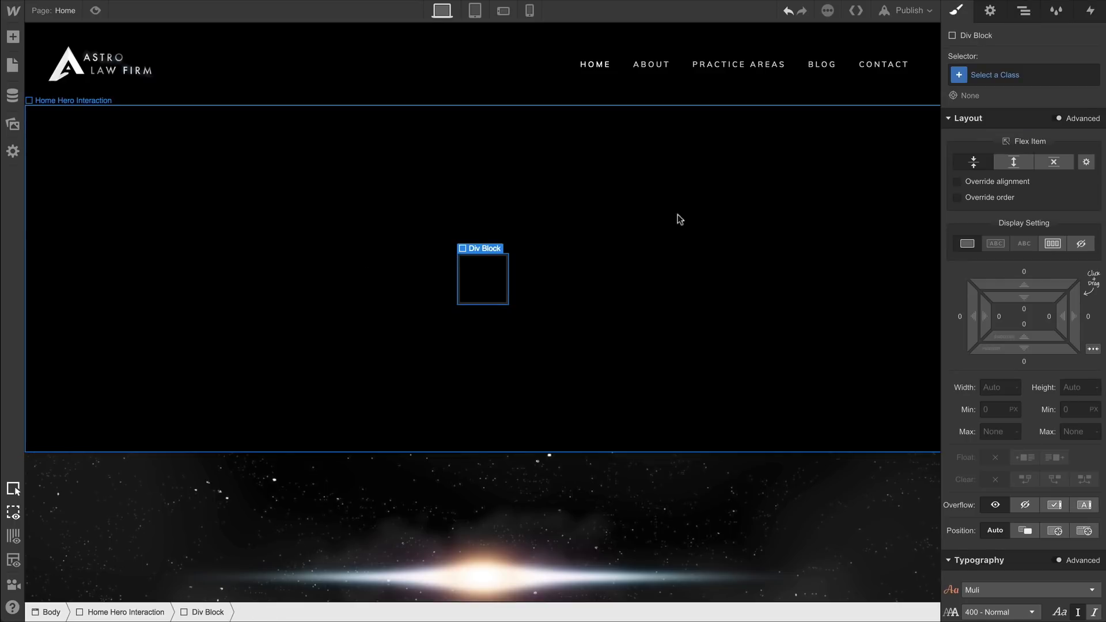
pyautogui.click(978, 78)
pyautogui.write('Rotator')
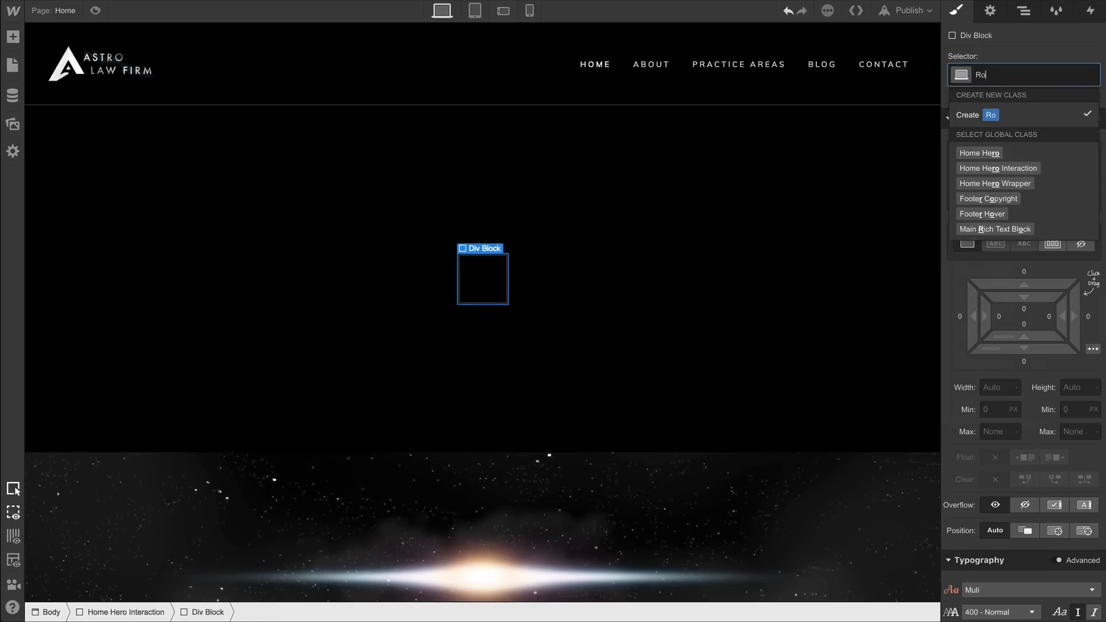
pyautogui.press('Return')
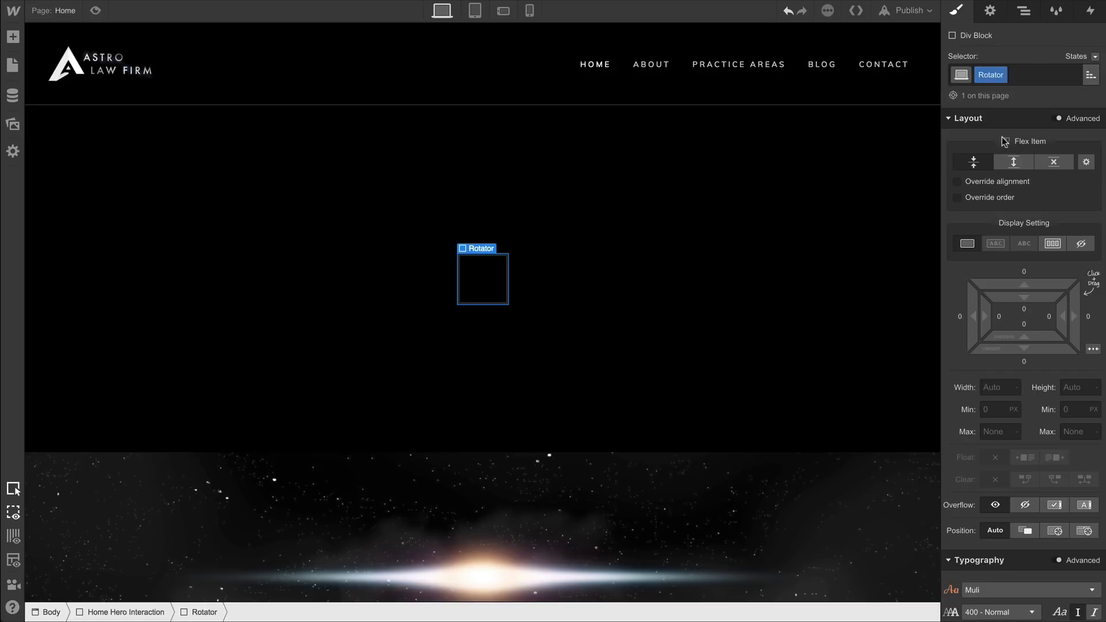
pyautogui.click(1003, 386)
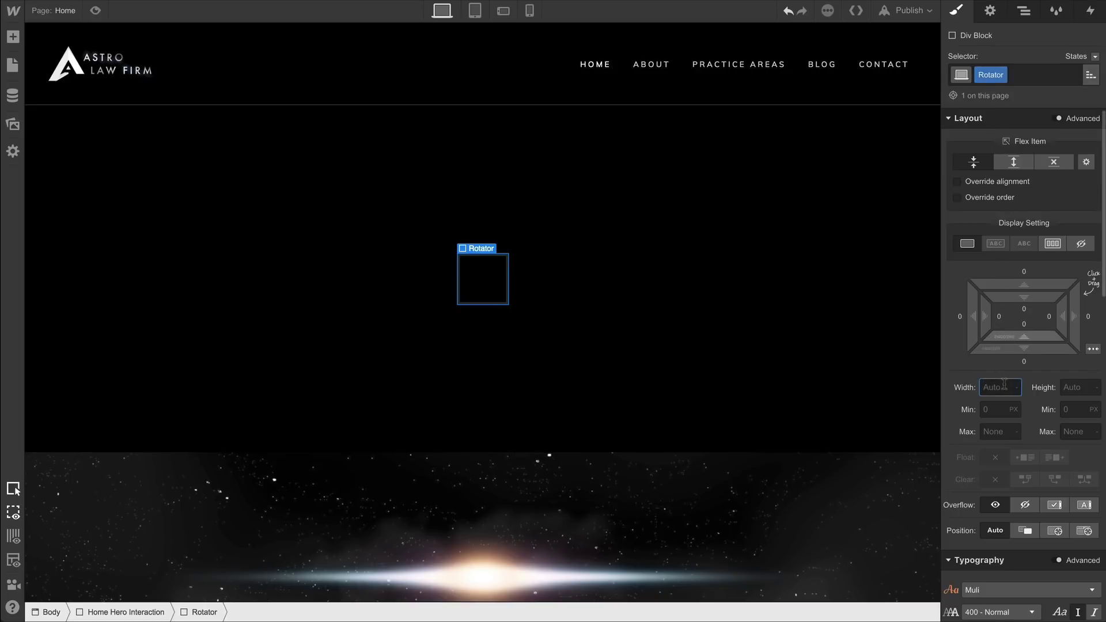
pyautogui.write('400')
pyautogui.press('Tab')
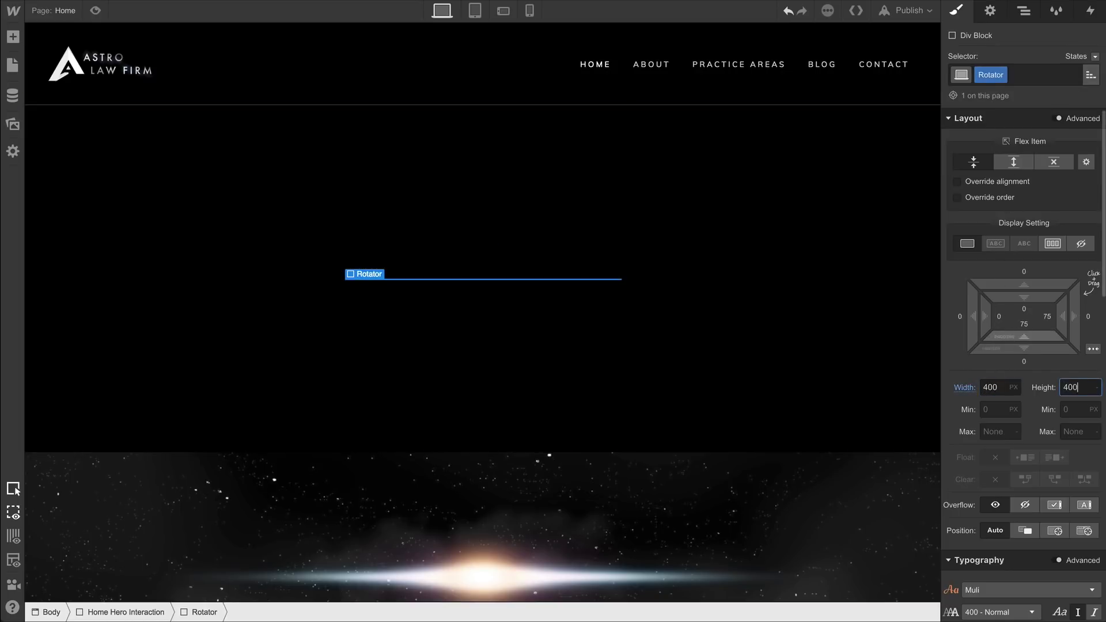
pyautogui.write('400')
pyautogui.press('Return')
# Give the Rotator an rgba(0,122,204,0.27) background and a flex layout centred both ways
pyautogui.scroll(-6, 949, 482)
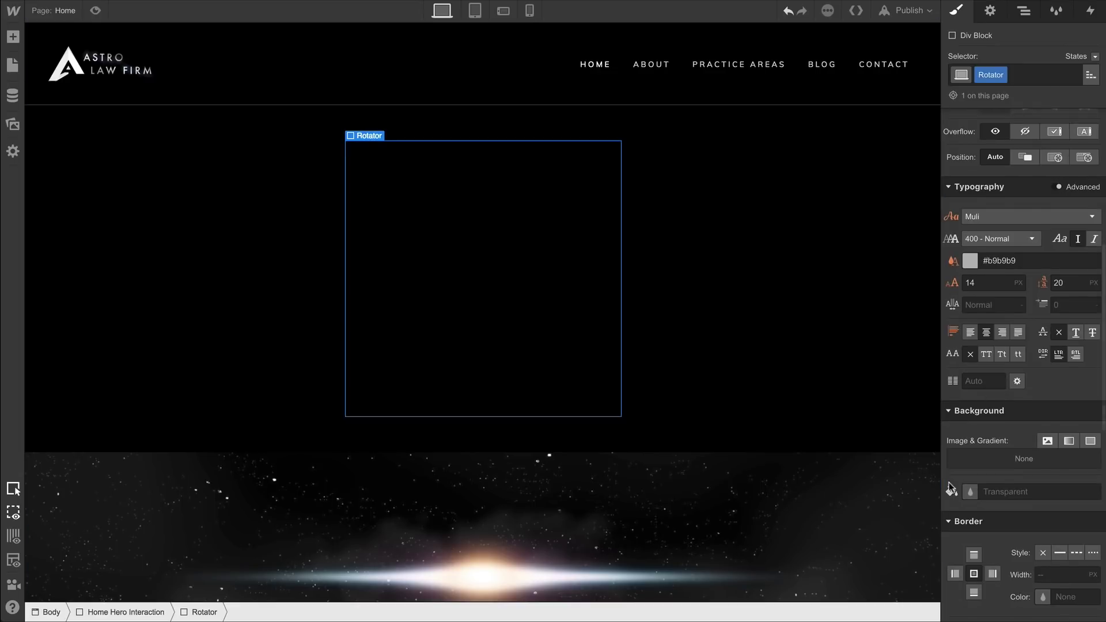
pyautogui.click(966, 488)
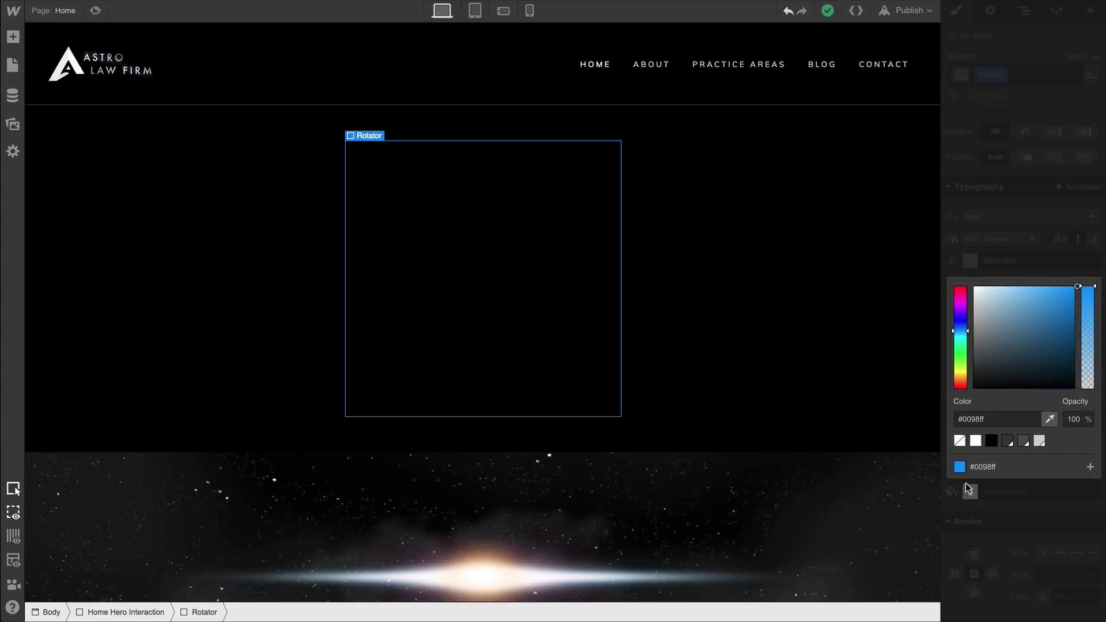
pyautogui.moveTo(1068, 318)
pyautogui.mouseDown()
pyautogui.moveTo(1087, 303)
pyautogui.moveTo(1085, 362)
pyautogui.mouseUp()
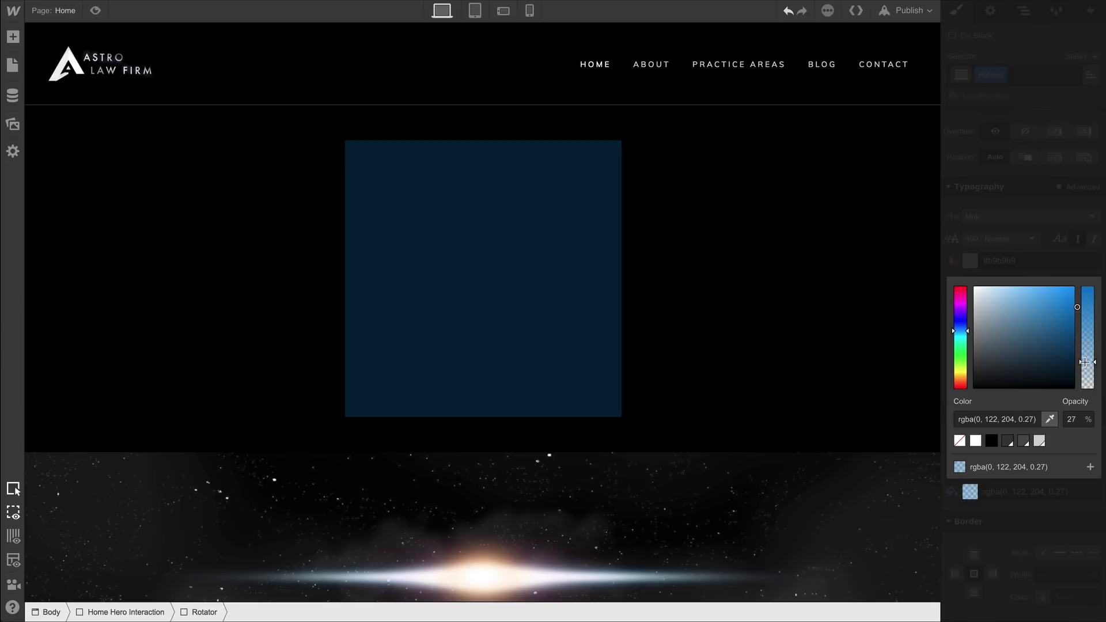
pyautogui.click(1086, 268)
pyautogui.scroll(5, 1086, 268)
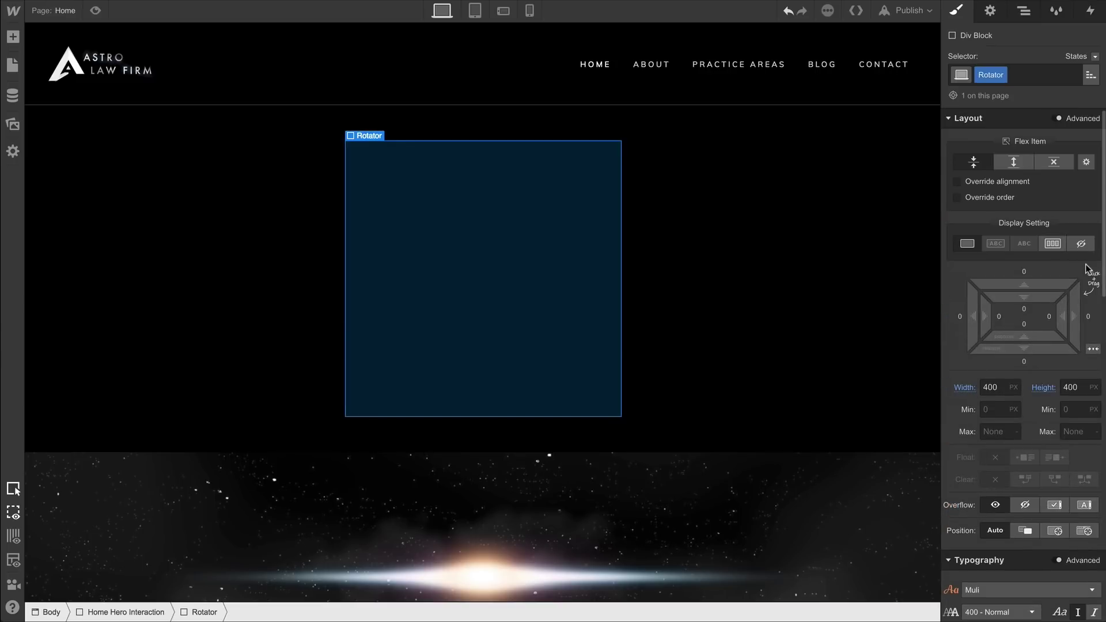
pyautogui.click(1053, 243)
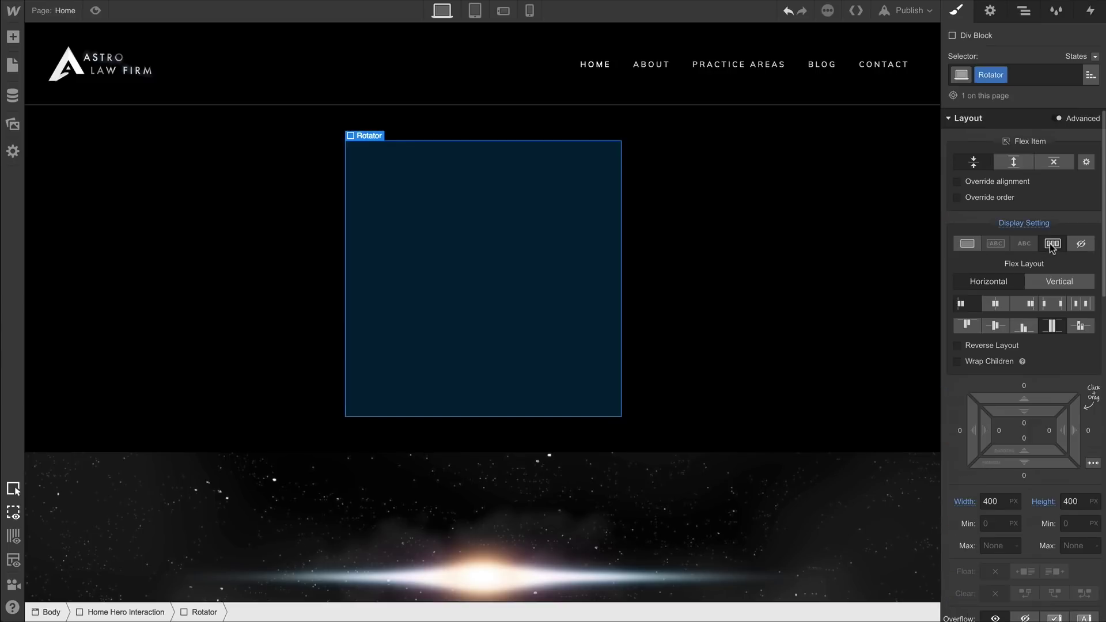
pyautogui.click(1004, 302)
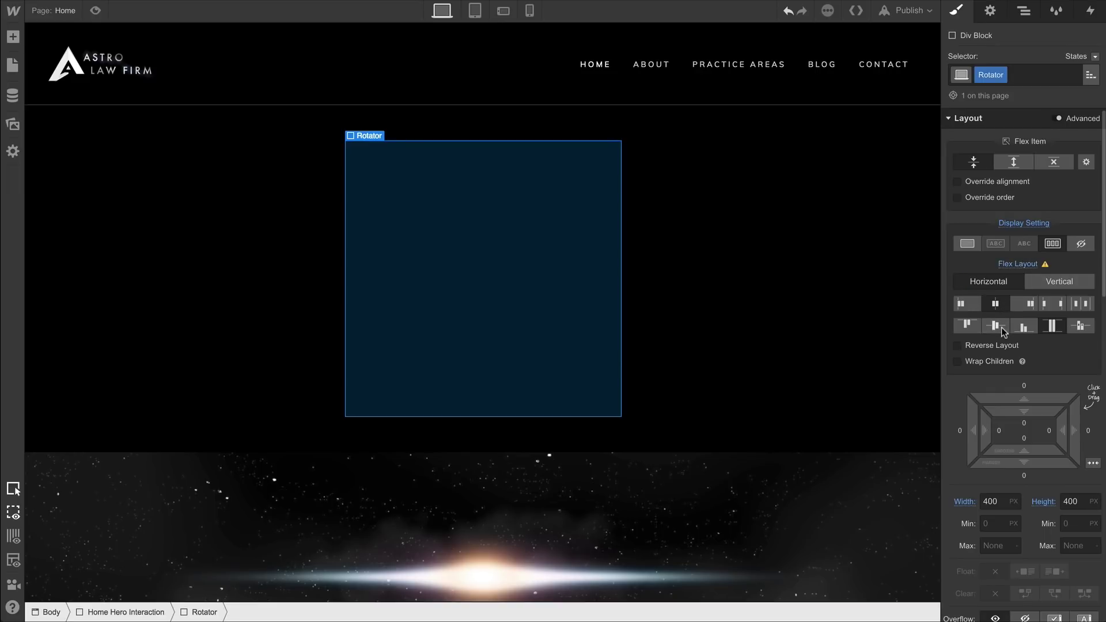
pyautogui.click(1003, 327)
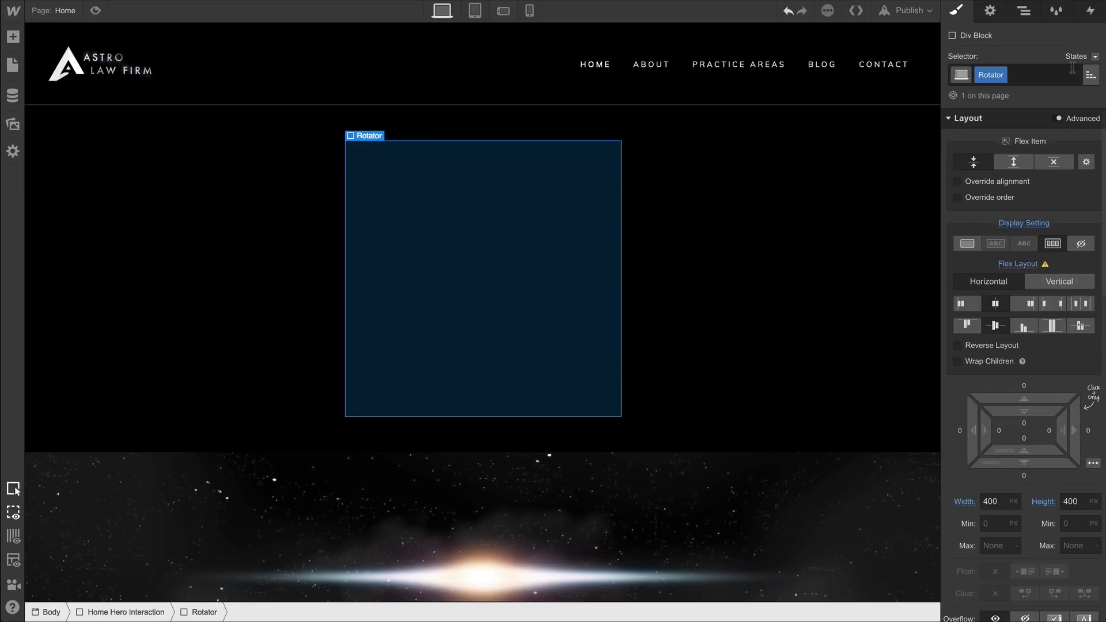
# Add a Mouse Move in Viewport page trigger playing a new animation named Awesome Rotation
pyautogui.click(1090, 13)
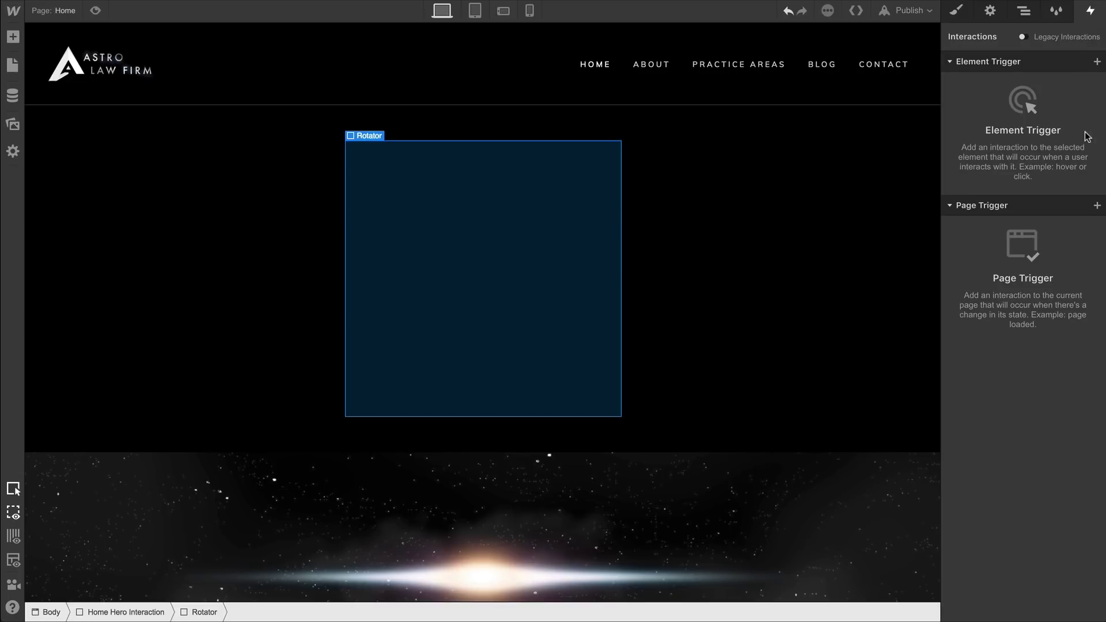
pyautogui.click(1096, 206)
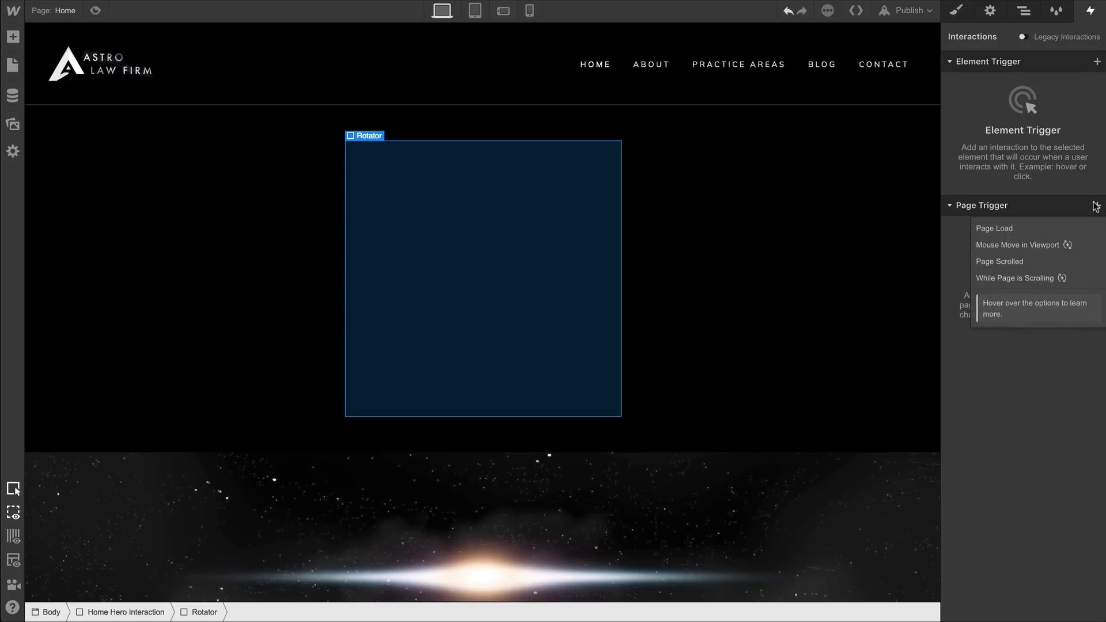
pyautogui.click(1064, 246)
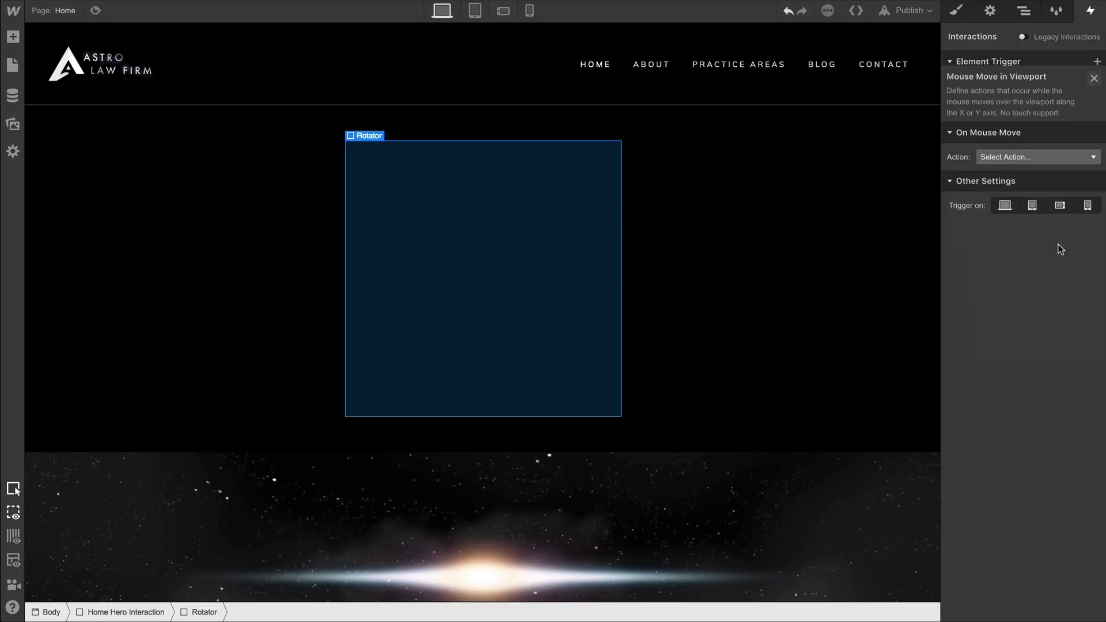
pyautogui.click(1083, 144)
pyautogui.click(1073, 176)
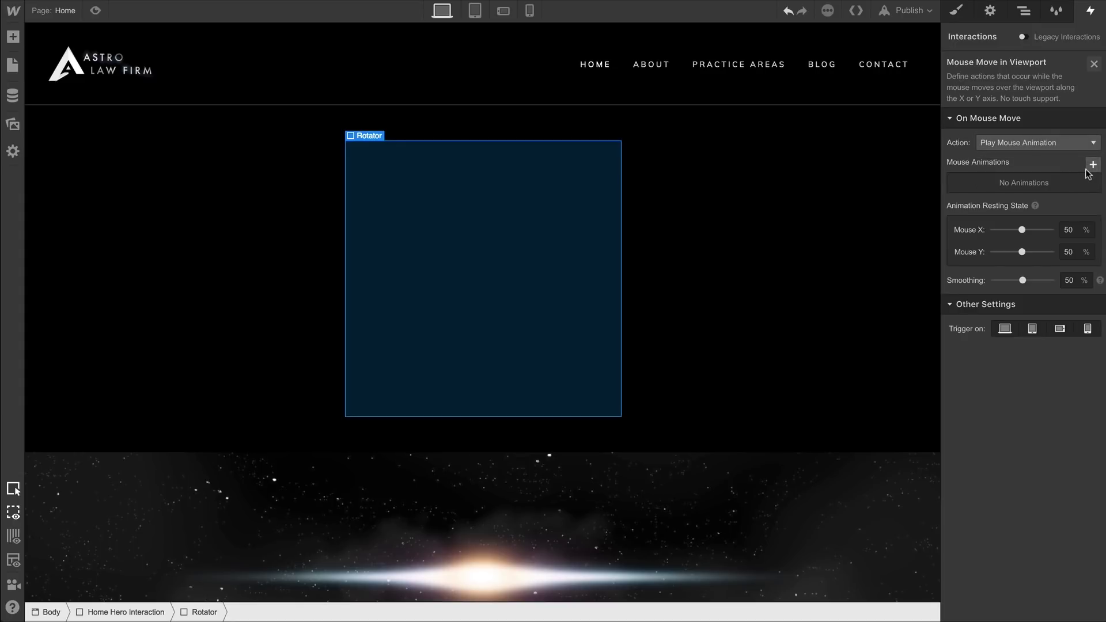
pyautogui.click(1086, 170)
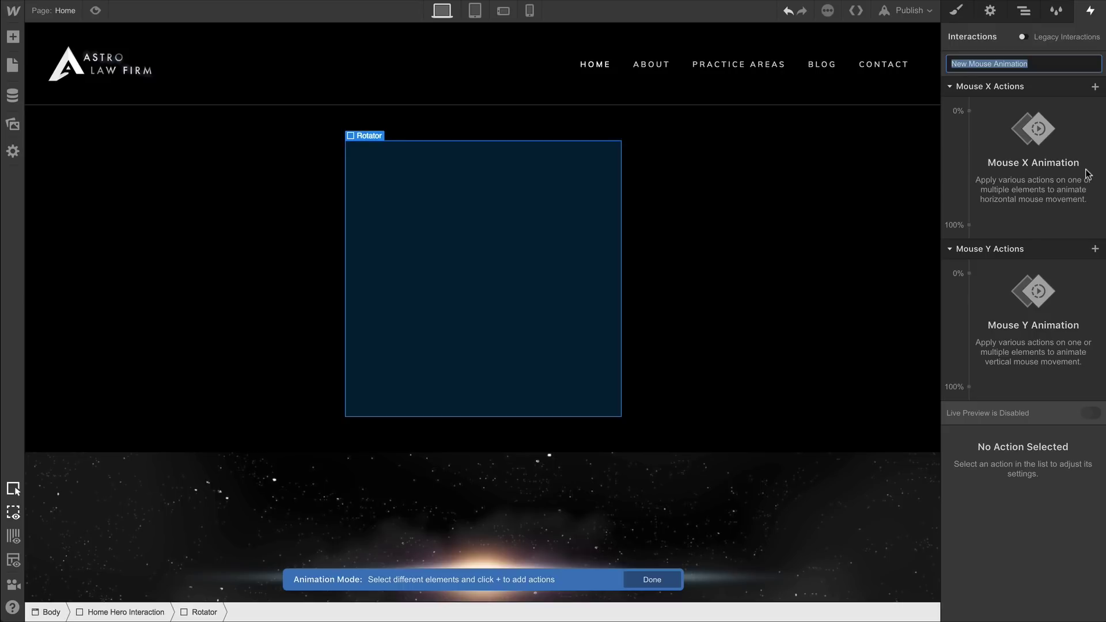
pyautogui.write('Awesome Rotatio')
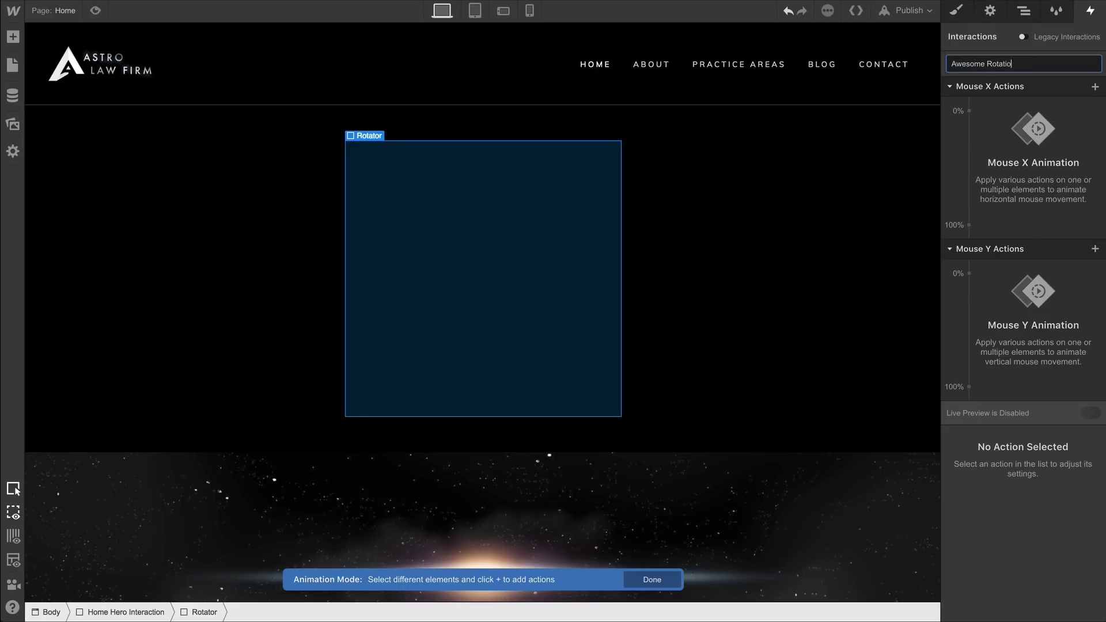
pyautogui.write('n')
pyautogui.press('Return')
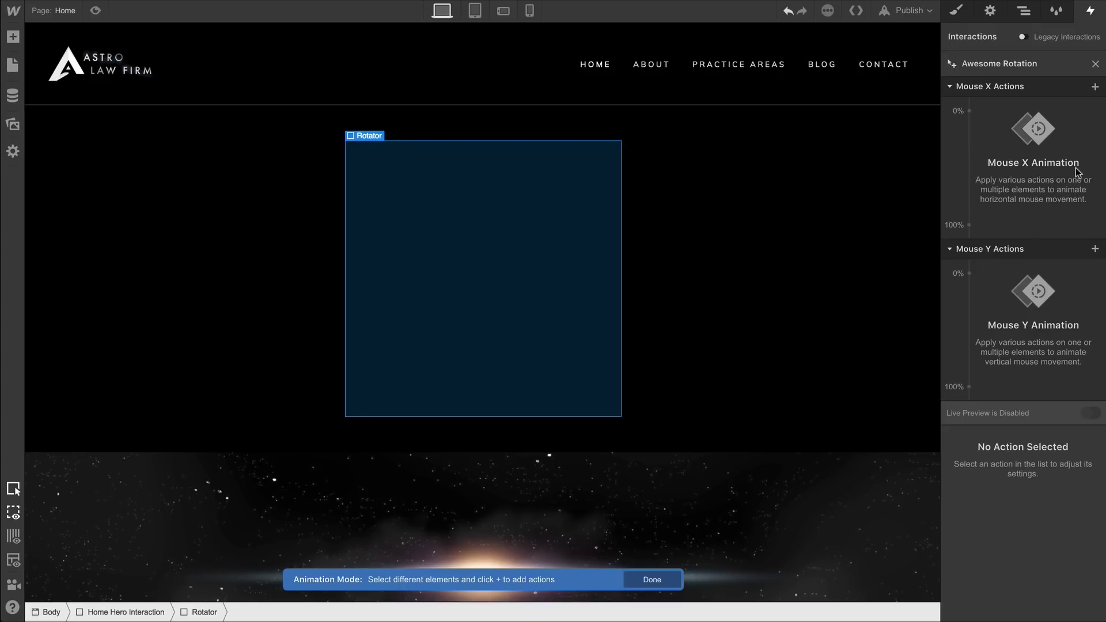
# Rotate the Rotator on Mouse X from -10° to 10° around the Y axis
pyautogui.click(959, 113)
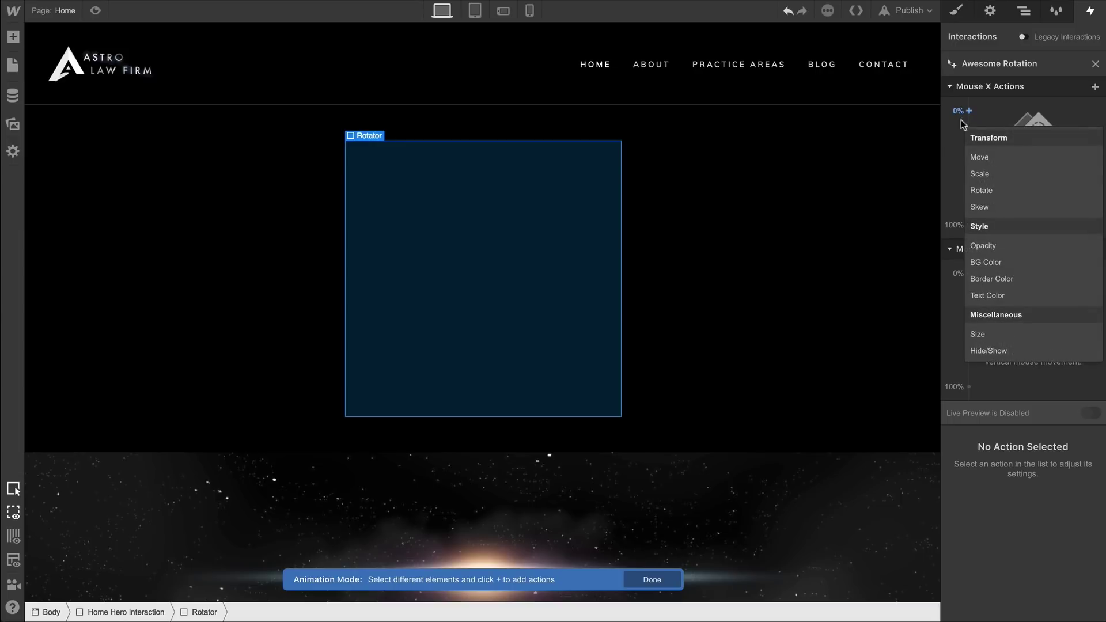
pyautogui.click(1002, 190)
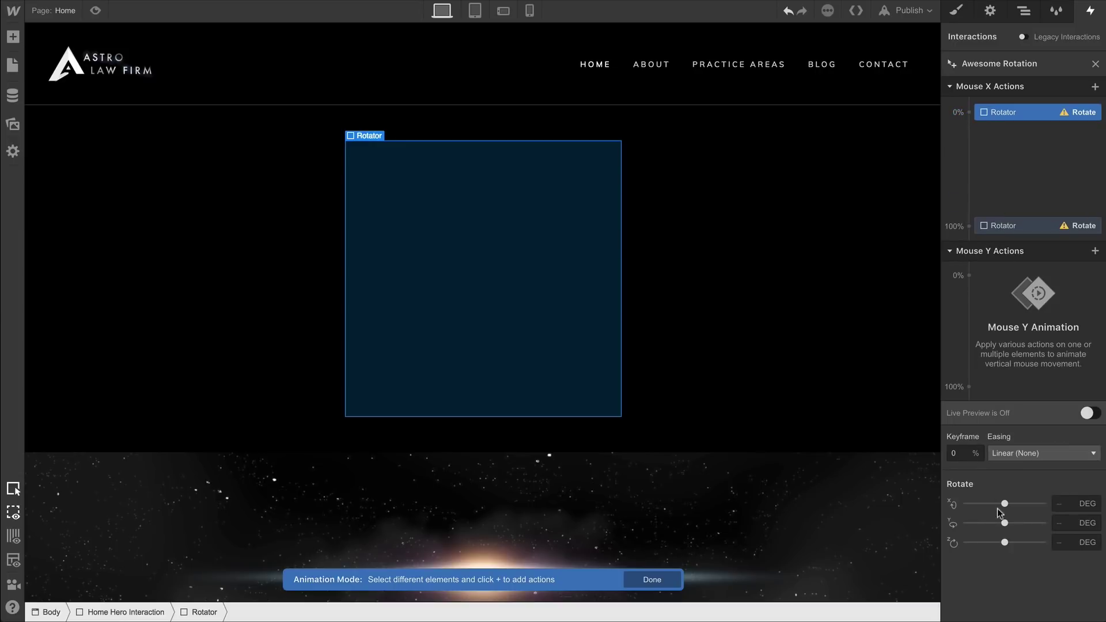
pyautogui.moveTo(1000, 522); pyautogui.dragTo(1014, 525)
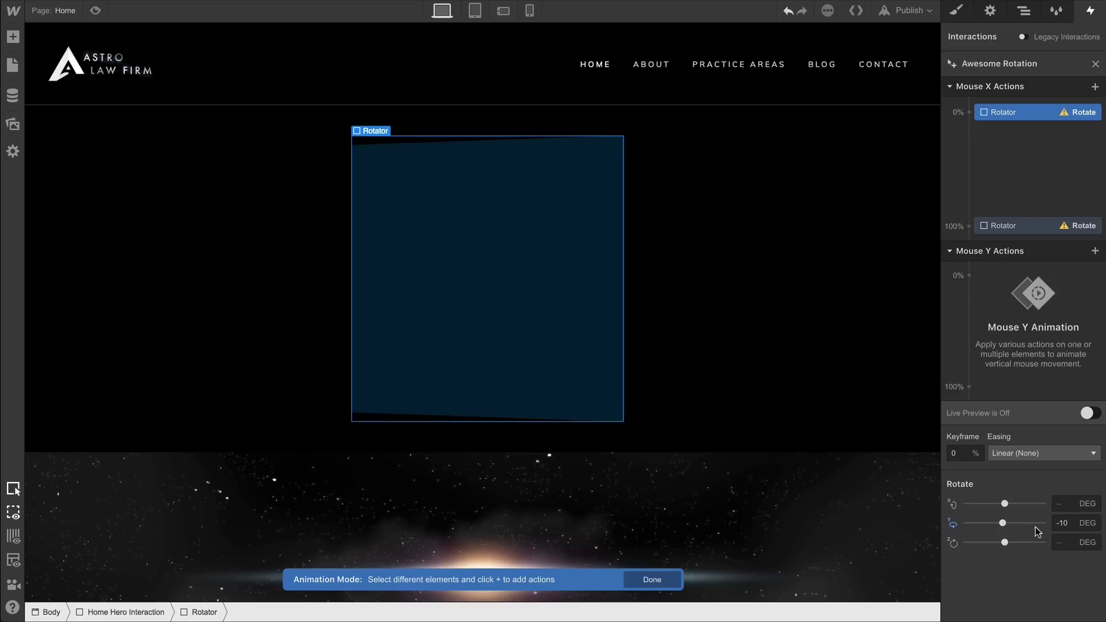
pyautogui.click(1041, 230)
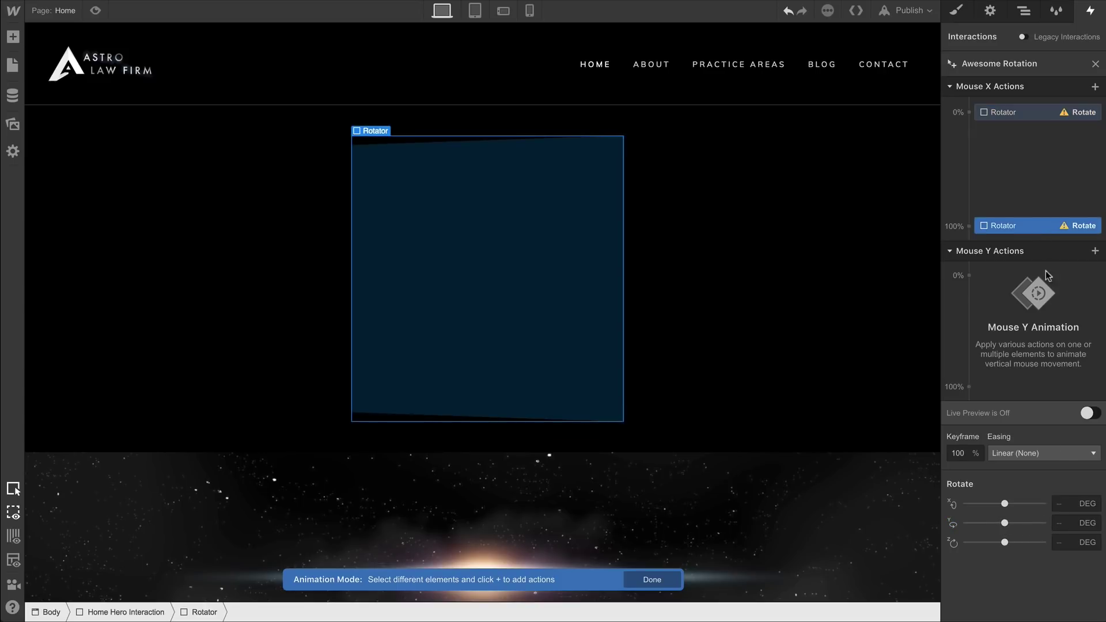
pyautogui.click(1067, 523)
pyautogui.write('10')
pyautogui.press('Return')
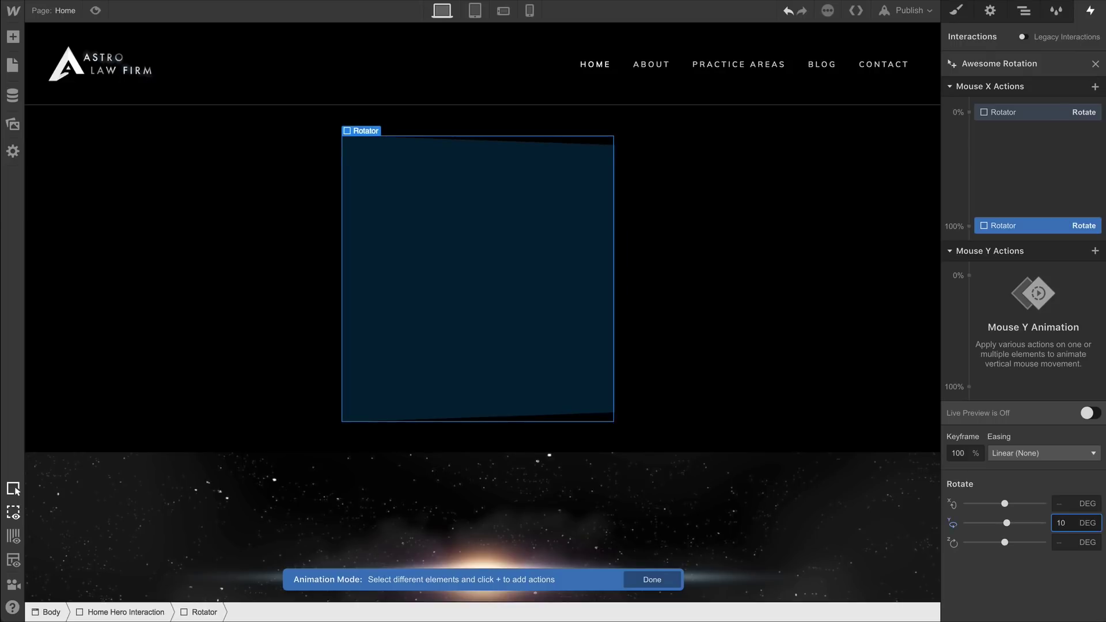
# Add a Mouse Y rotation around the X axis starting at 6°
pyautogui.click(967, 288)
pyautogui.click(985, 353)
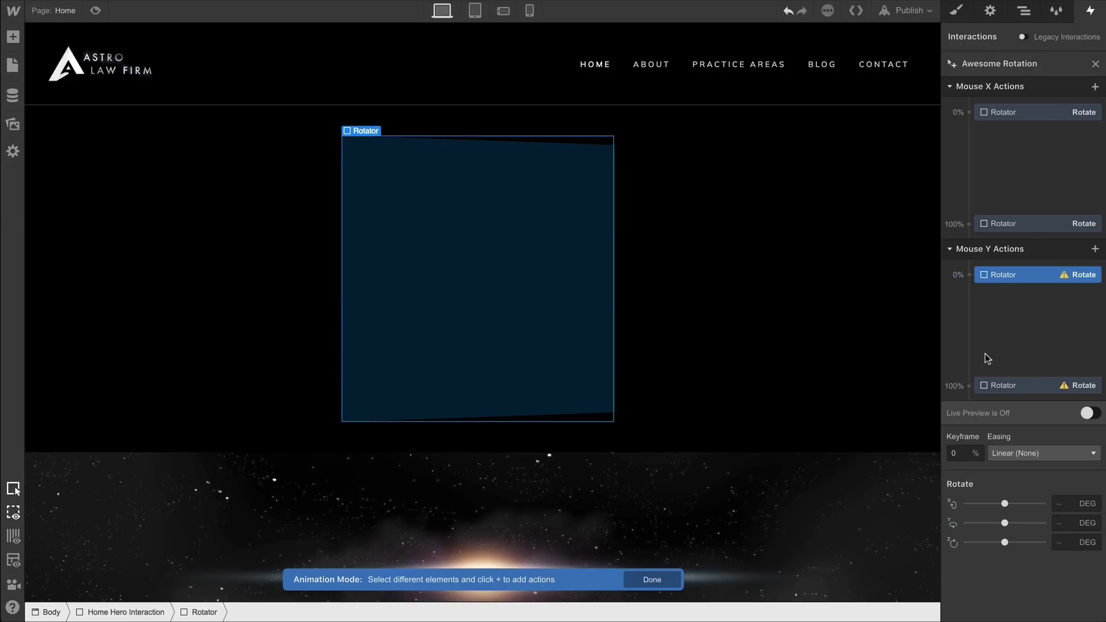
pyautogui.click(1058, 503)
pyautogui.moveTo(1004, 504); pyautogui.dragTo(1055, 503)
pyautogui.write('6')
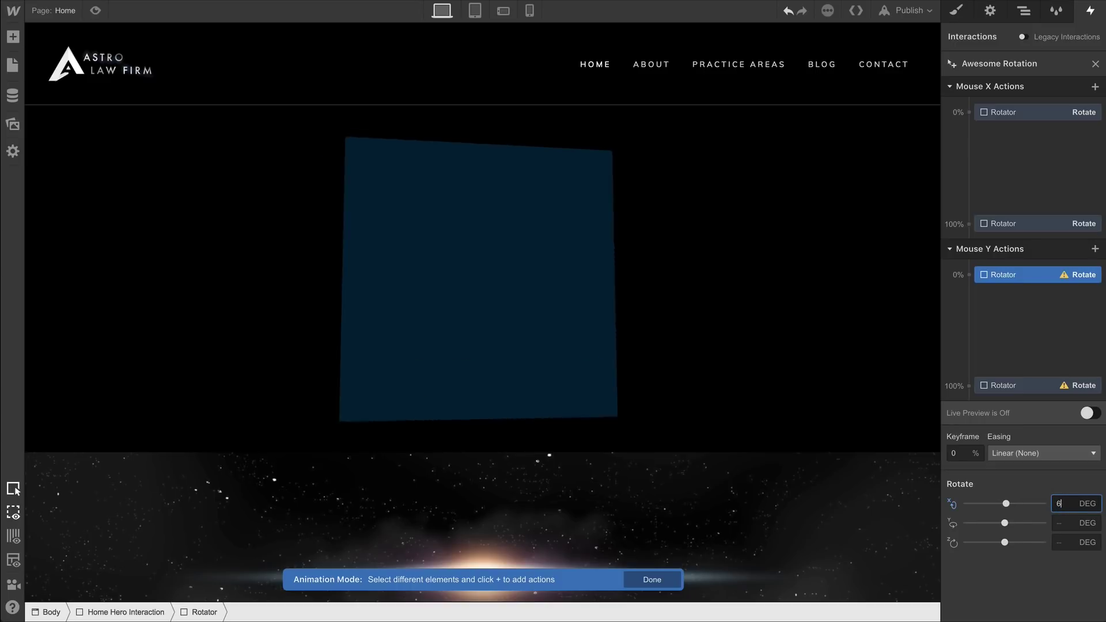
pyautogui.click(1044, 387)
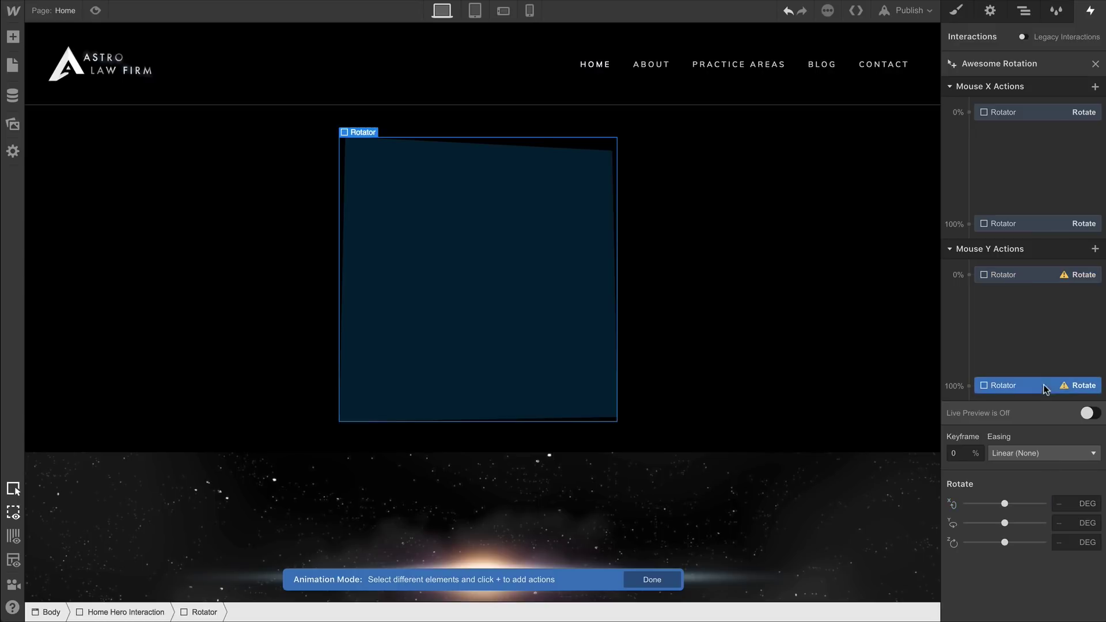
pyautogui.click(1065, 504)
# Finish the Mouse Y tilt at -6°, test it in preview, and set smoothing to 93%
pyautogui.write('-6')
pyautogui.click(1088, 414)
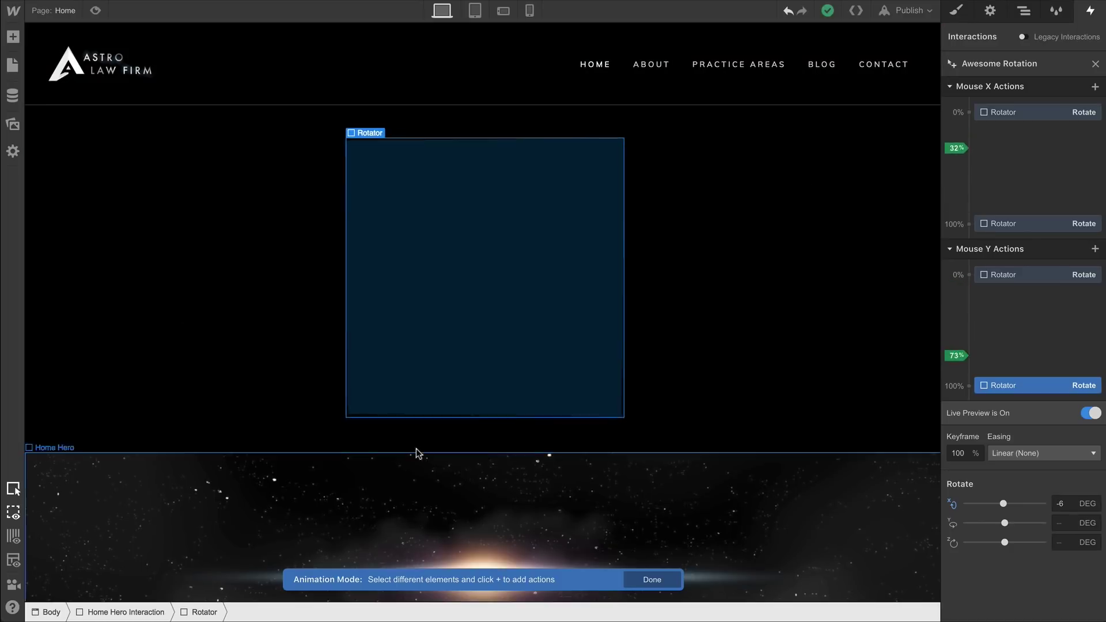
pyautogui.click(96, 10)
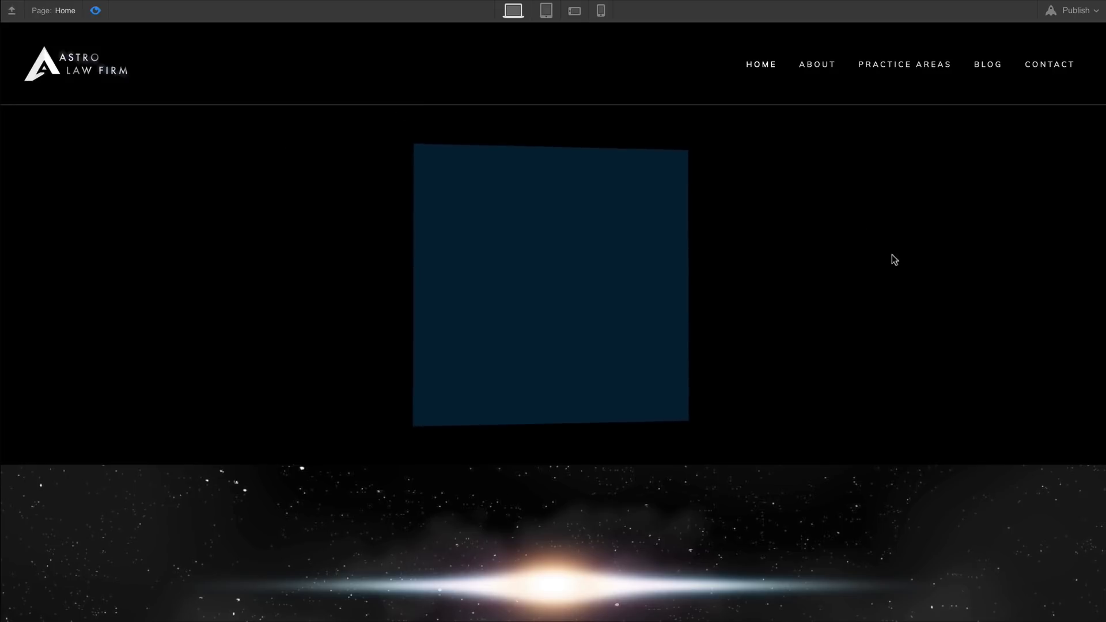
pyautogui.click(96, 10)
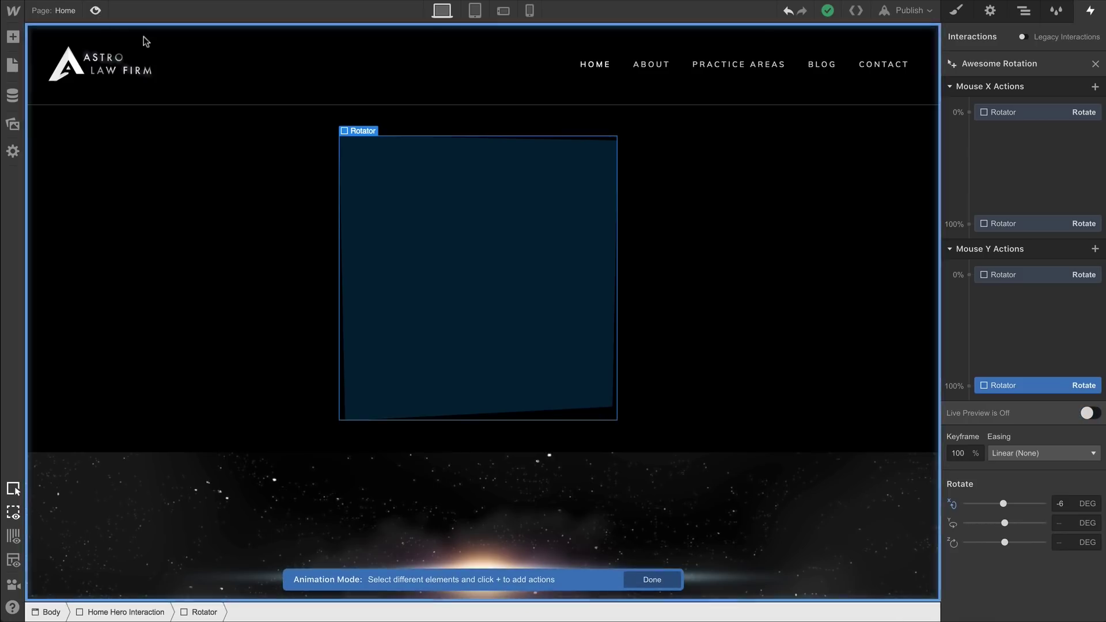
pyautogui.click(1095, 65)
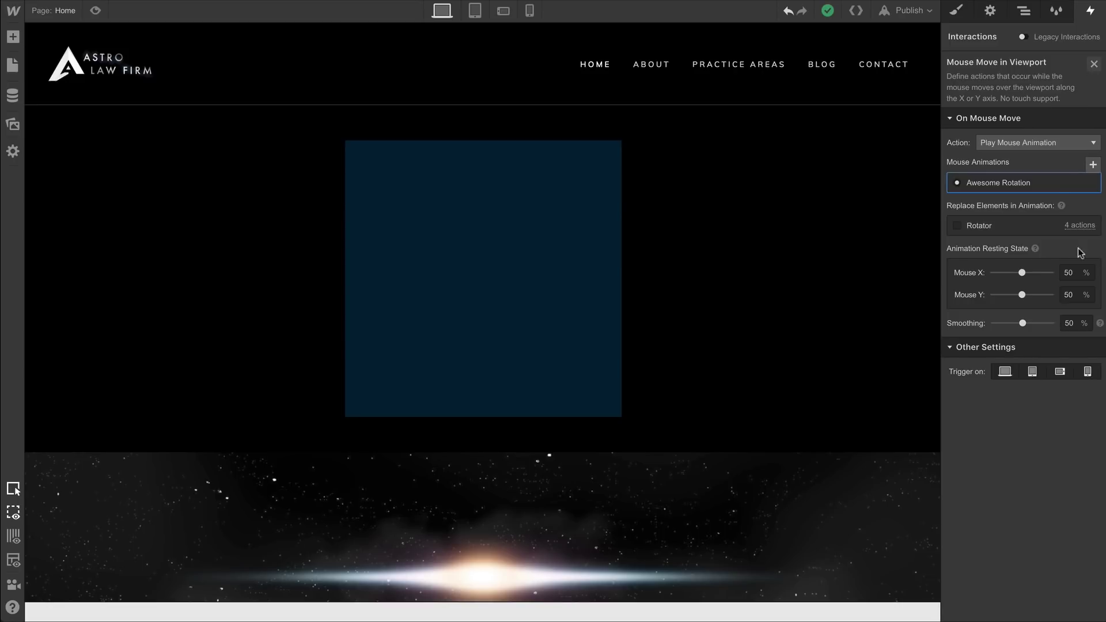
pyautogui.moveTo(1022, 324); pyautogui.dragTo(1045, 324)
# Add a Rotate transform of 0.001° around the X axis to the Rotator
pyautogui.click(957, 11)
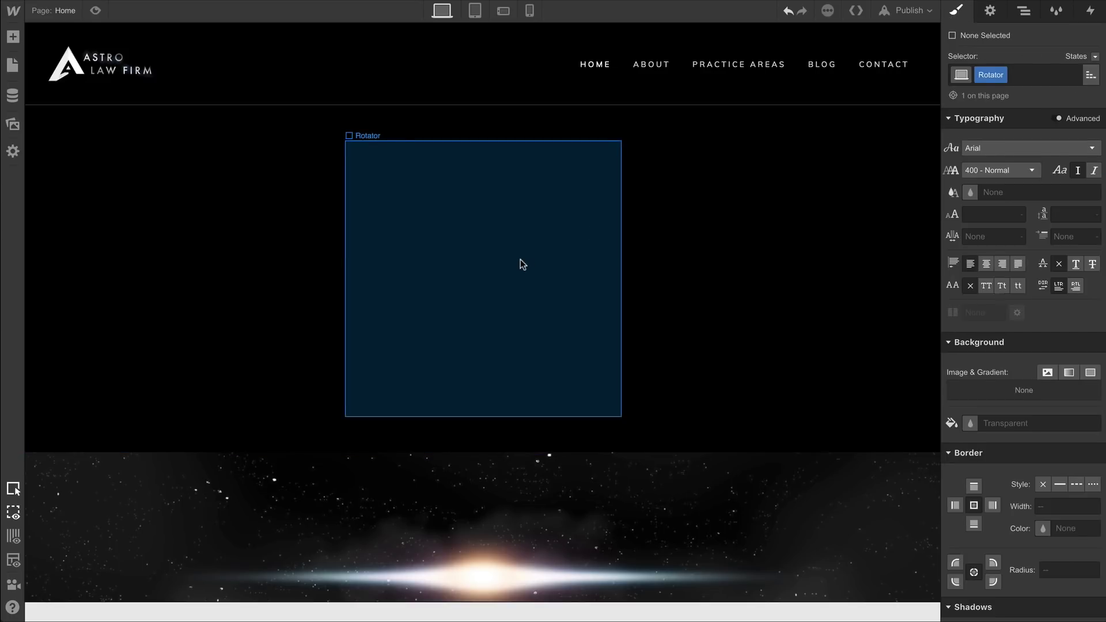
pyautogui.click(520, 259)
pyautogui.scroll(-4, 520, 258)
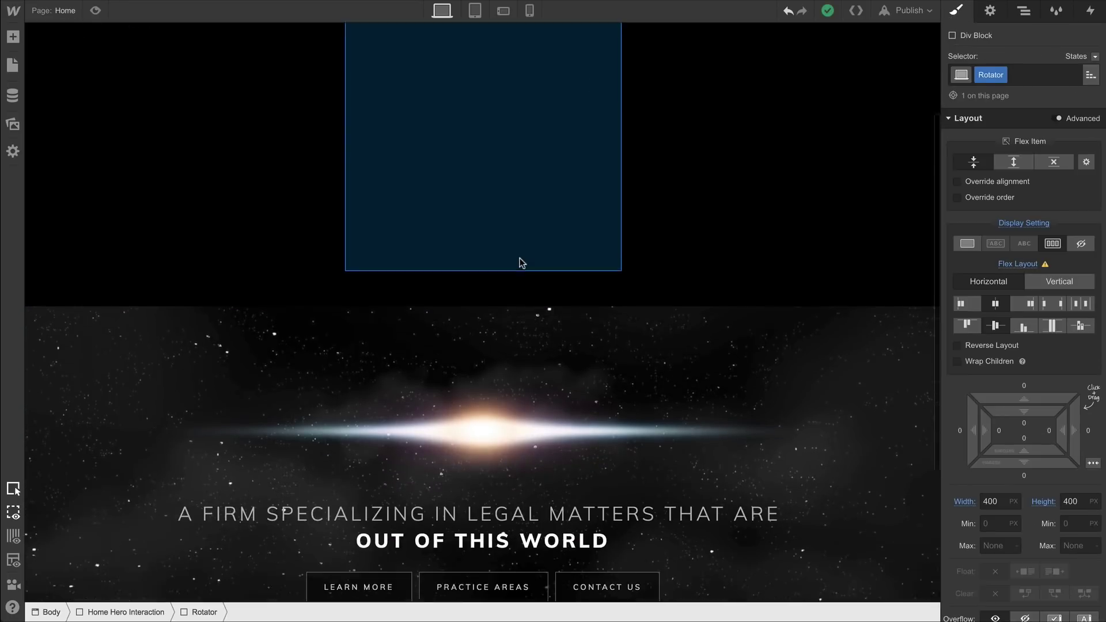
pyautogui.scroll(4, 522, 263)
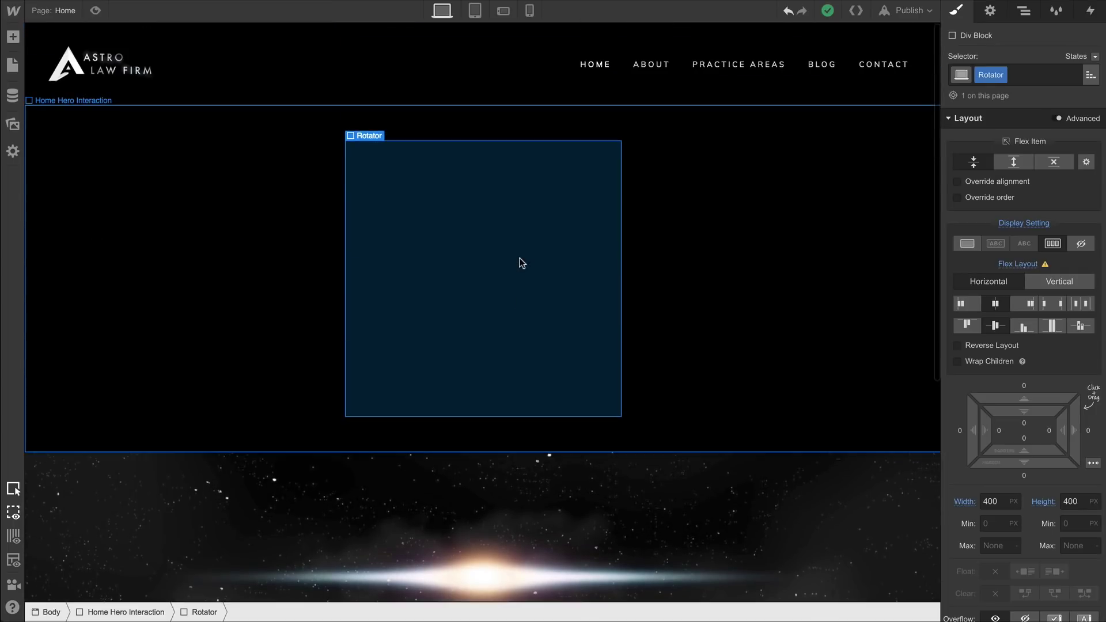
pyautogui.scroll(-12, 1023, 324)
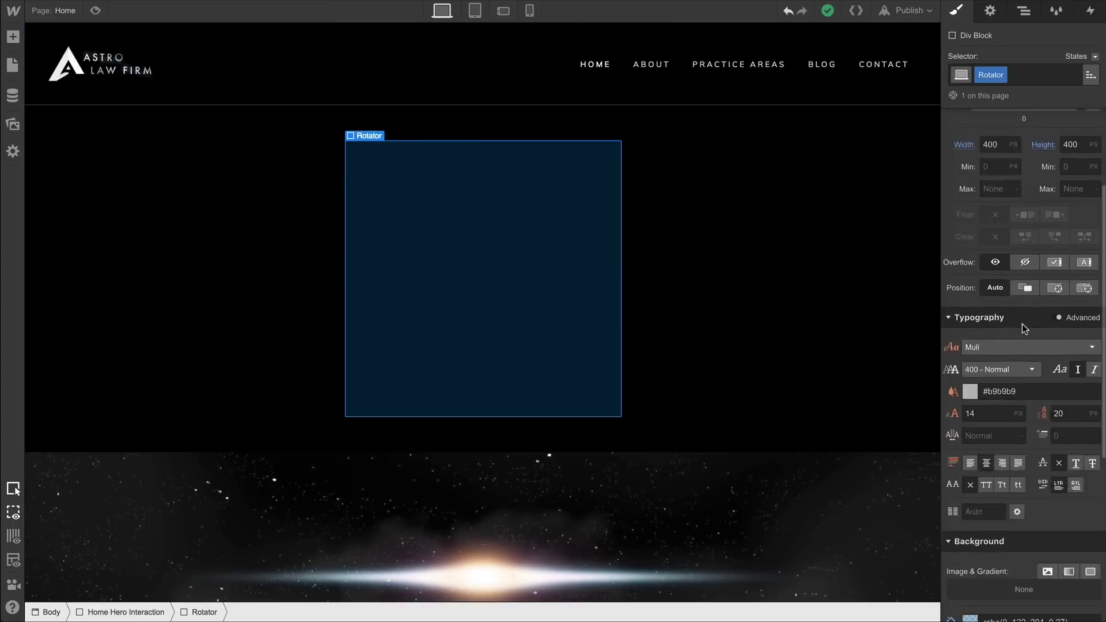
pyautogui.scroll(-1, 1023, 324)
pyautogui.scroll(-4, 1022, 324)
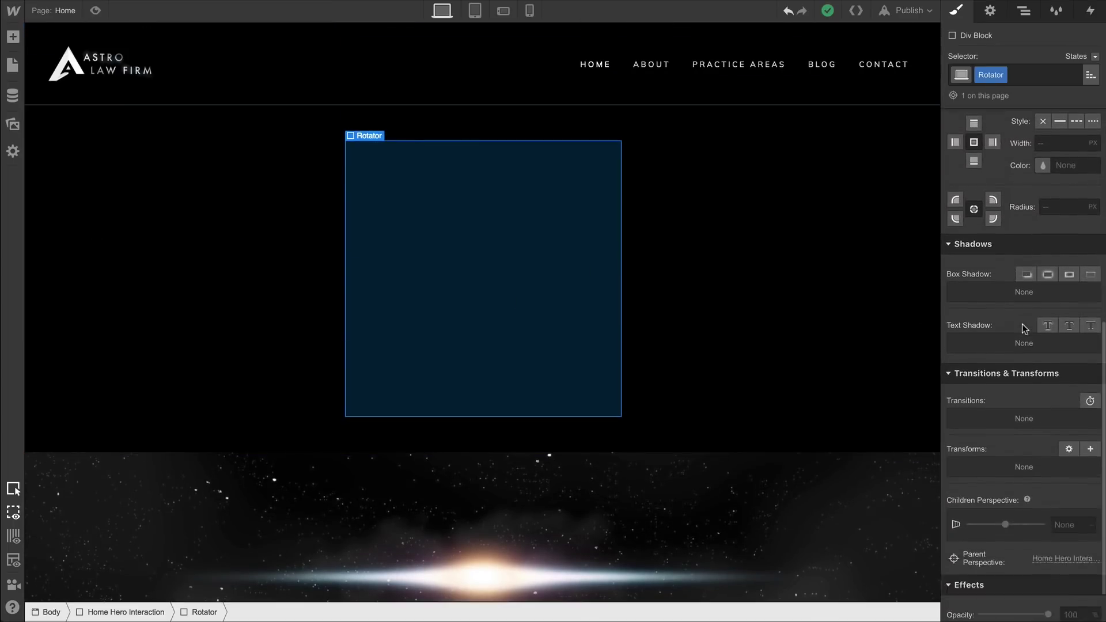
pyautogui.click(1090, 353)
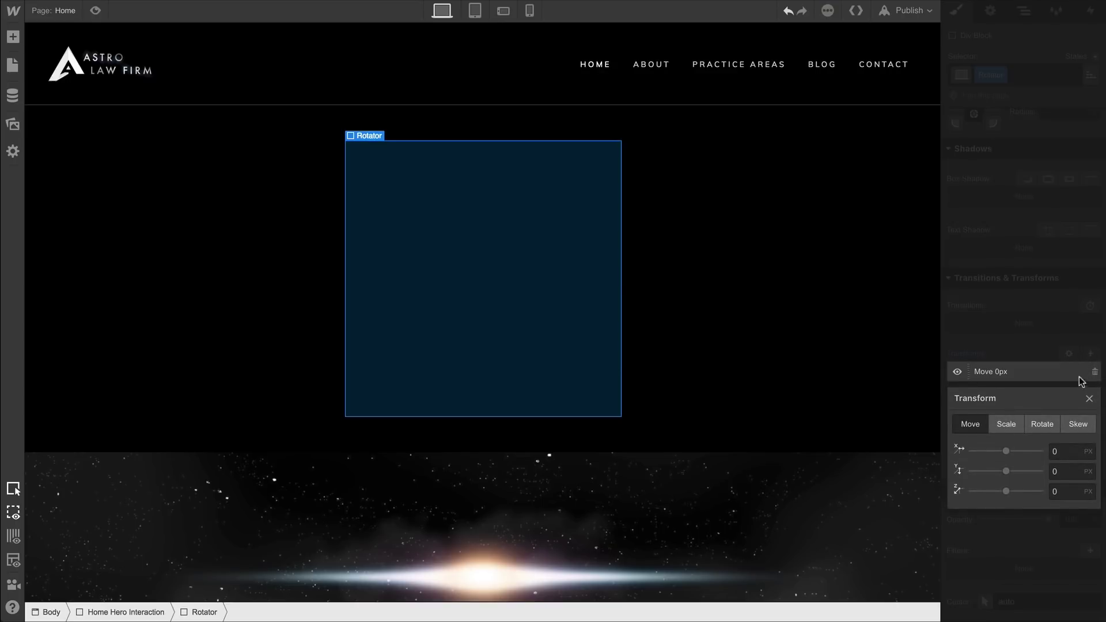
pyautogui.click(1051, 425)
pyautogui.click(1062, 450)
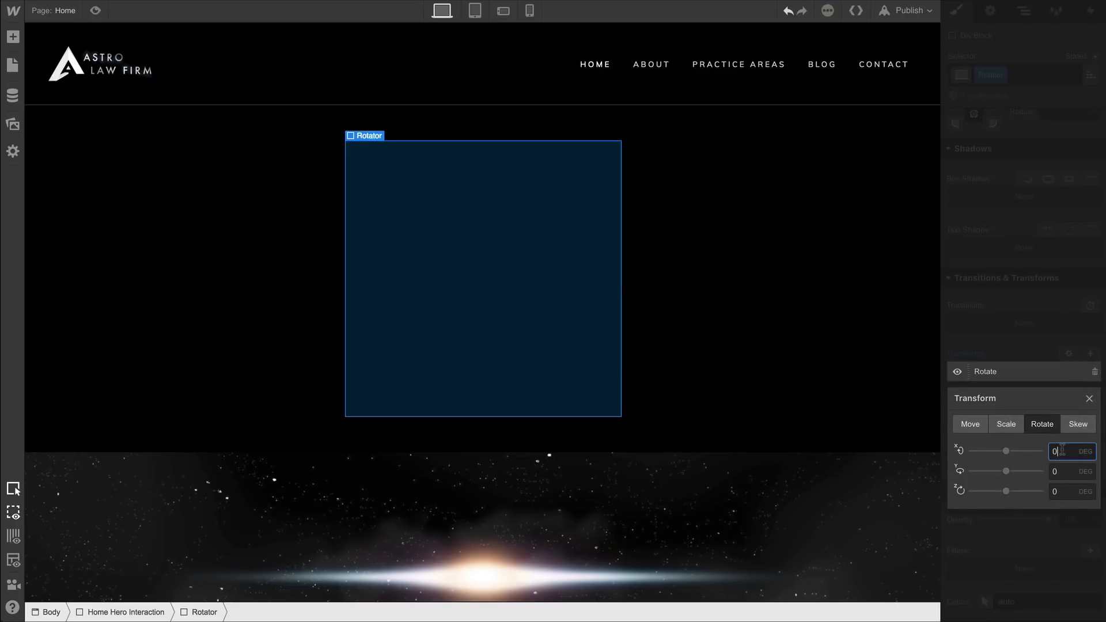
pyautogui.press('Return')
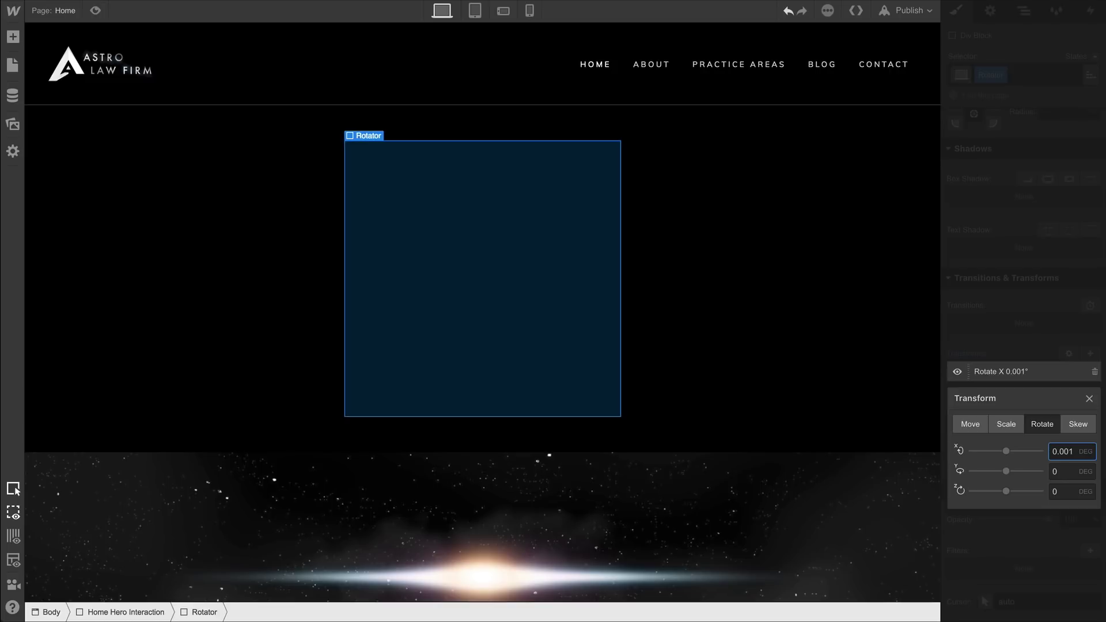
pyautogui.click(1089, 400)
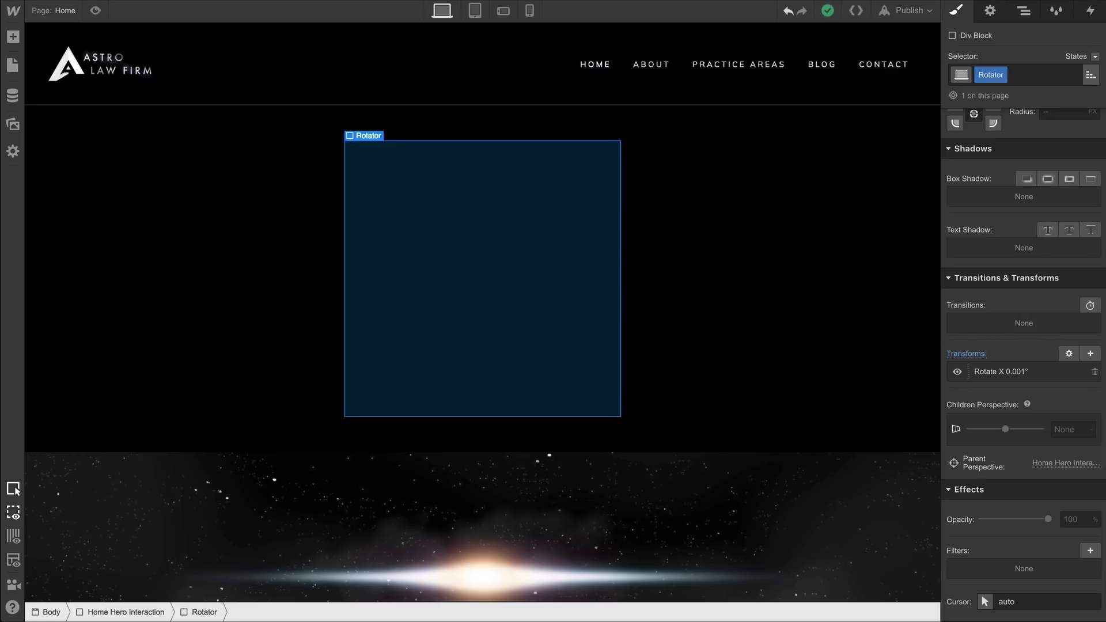
# Place the starfield image inside the Rotator box
pyautogui.moveTo(0, 346); pyautogui.dragTo(442, 303)
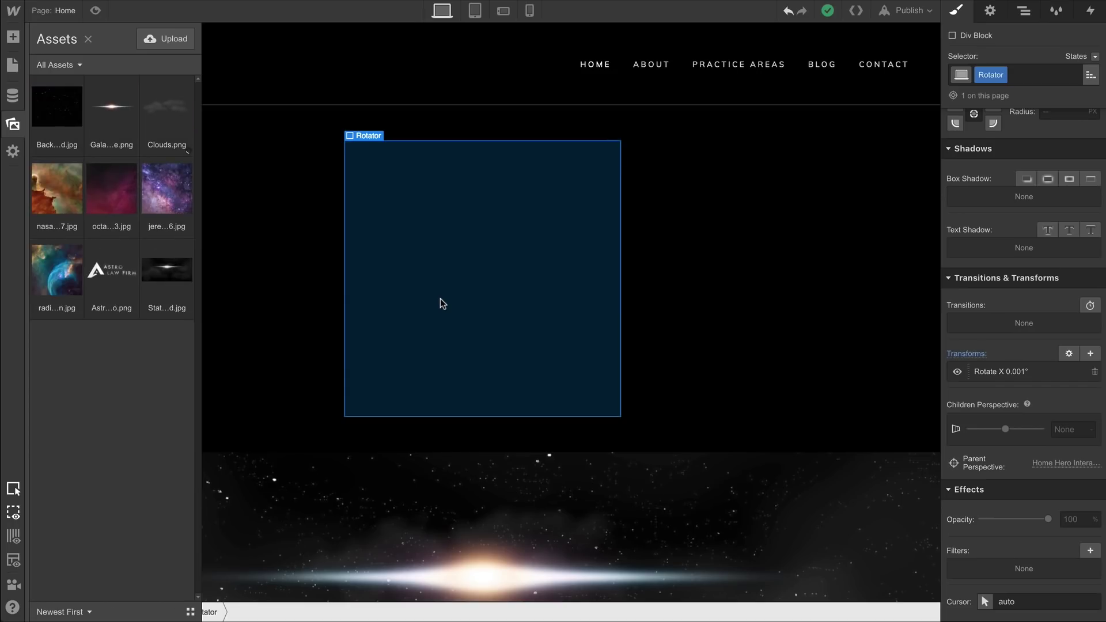
pyautogui.moveTo(58, 112); pyautogui.dragTo(486, 266)
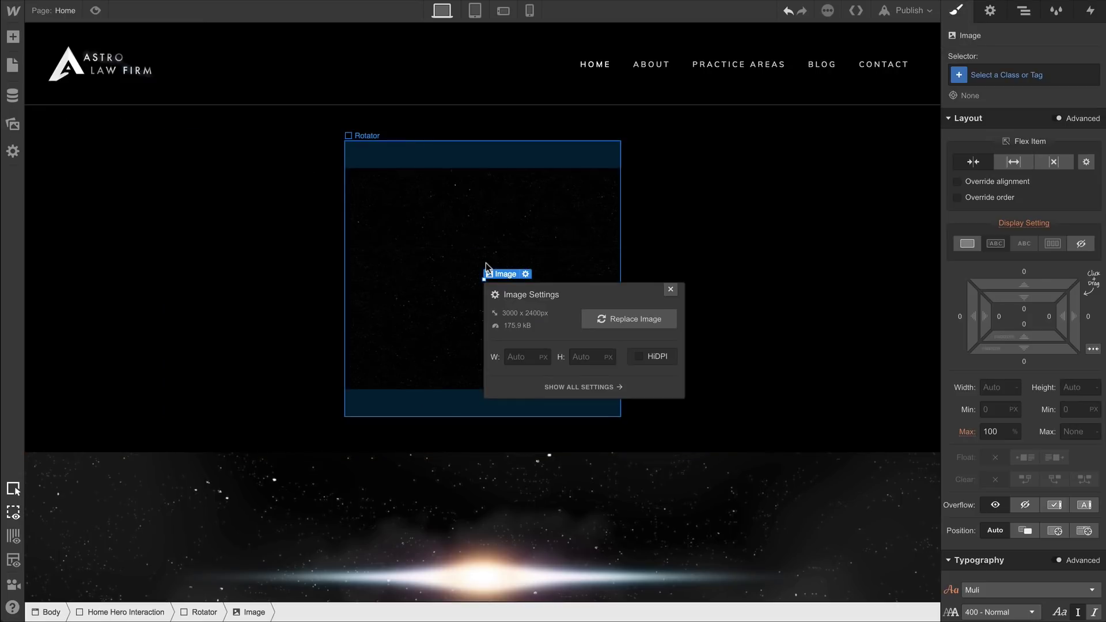
pyautogui.click(668, 289)
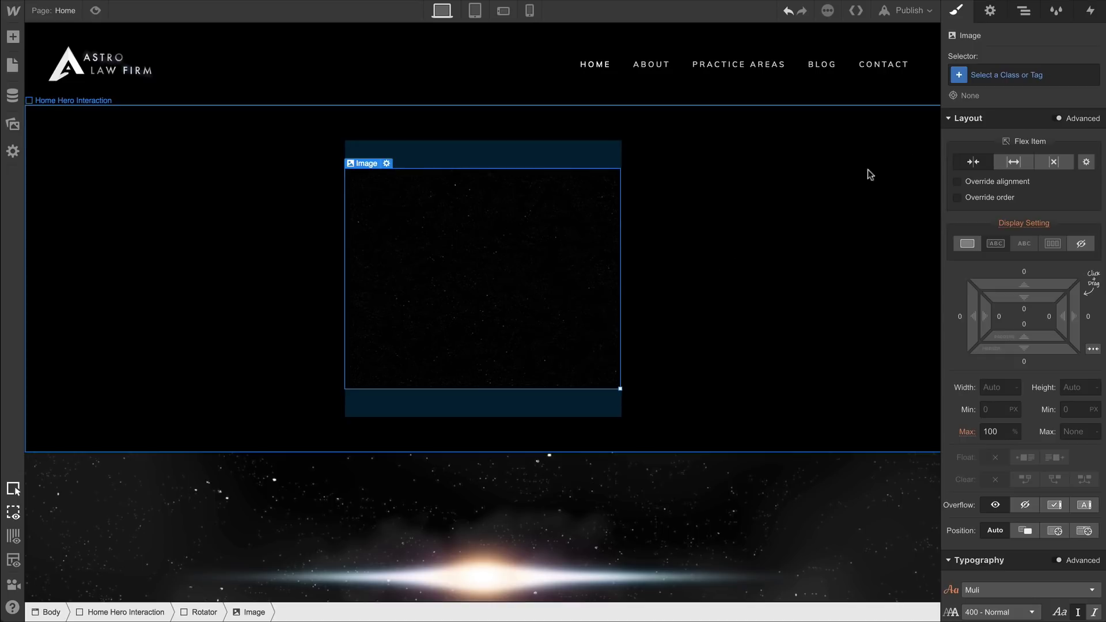
# Class the image Background with 7500px width and max width none
pyautogui.click(982, 76)
pyautogui.write('Background')
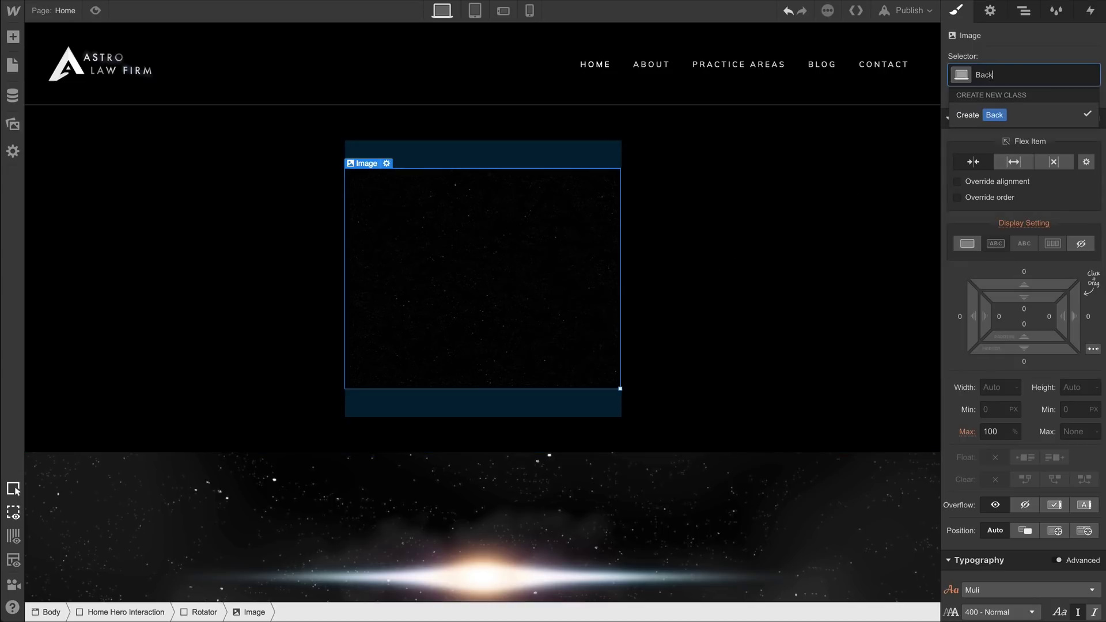
pyautogui.press('Return')
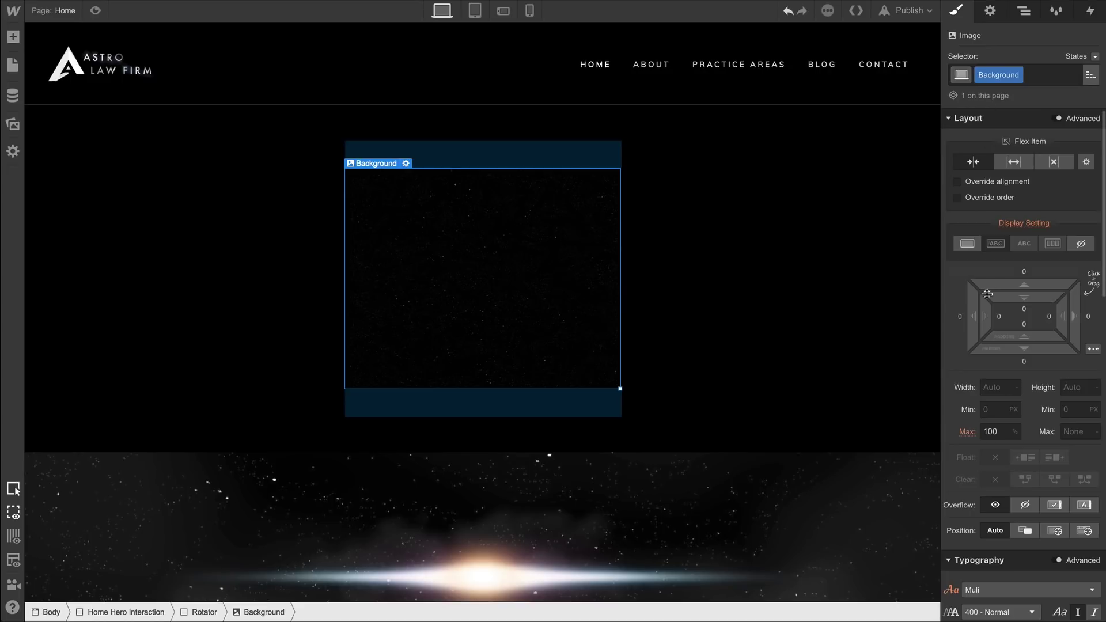
pyautogui.click(987, 387)
pyautogui.press('Return')
pyautogui.doubleClick(992, 432)
pyautogui.write('none')
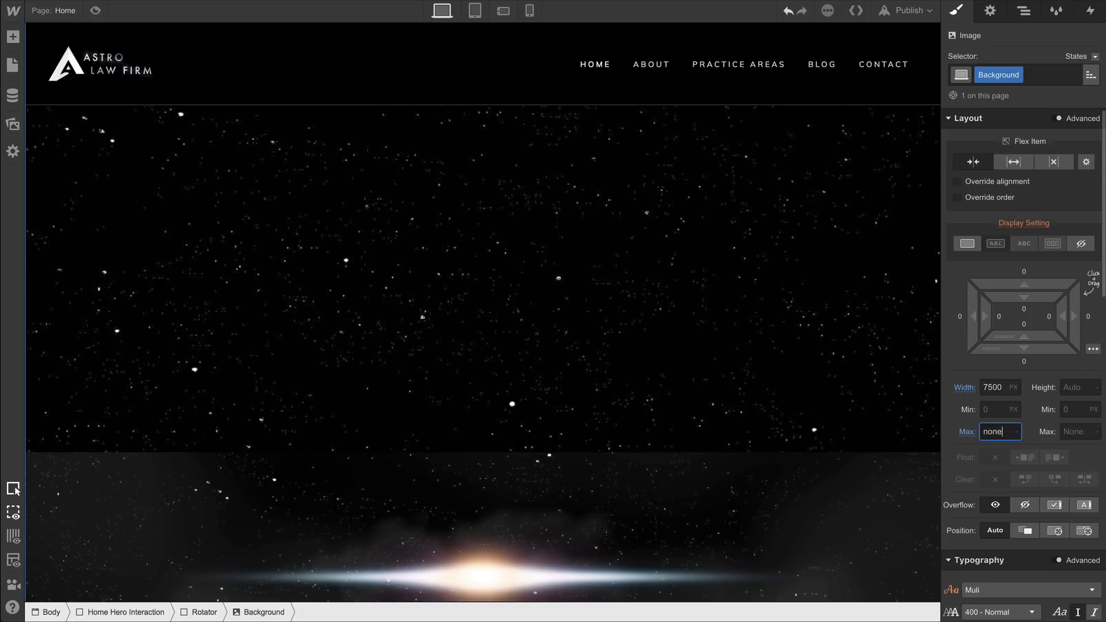
# Make the starfield absolute, move it -2000px on Z, and test the tilt in preview
pyautogui.click(1055, 531)
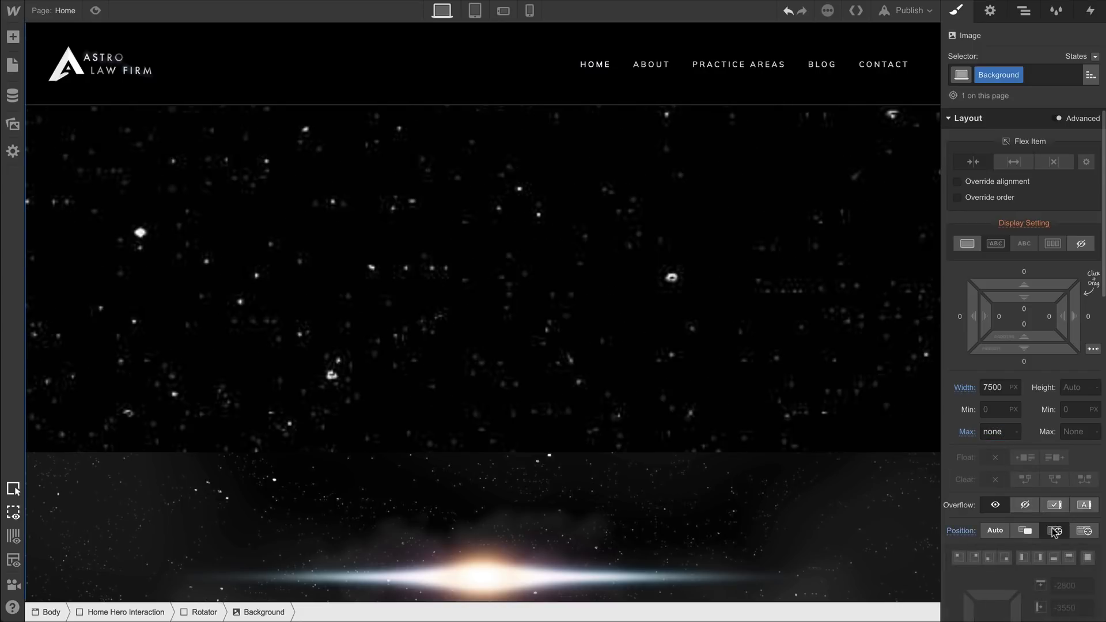
pyautogui.scroll(-12, 1055, 530)
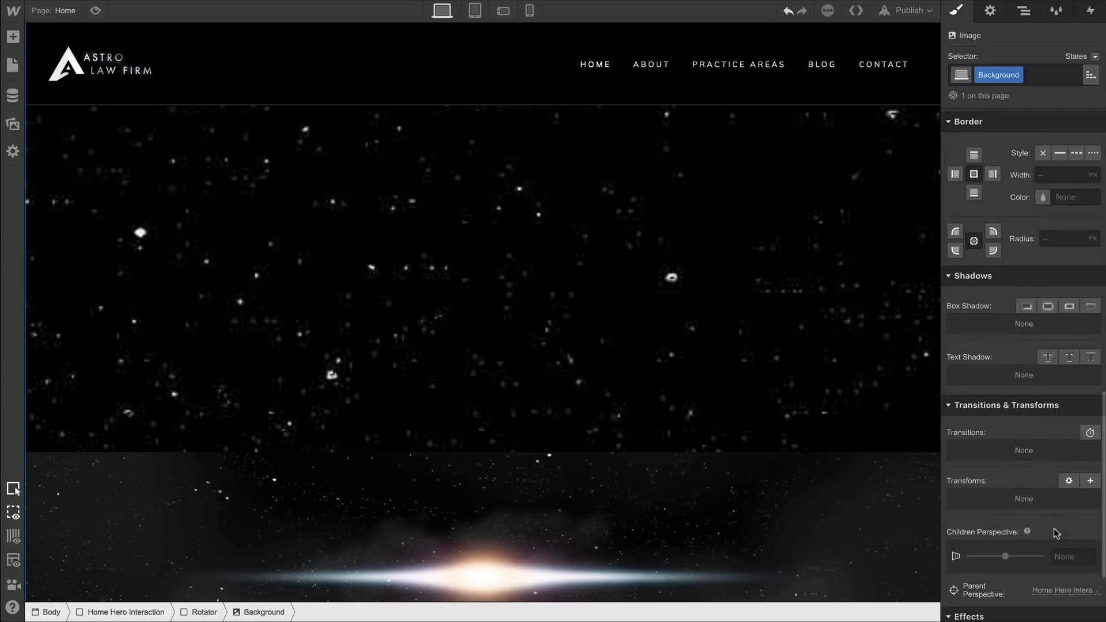
pyautogui.click(1090, 380)
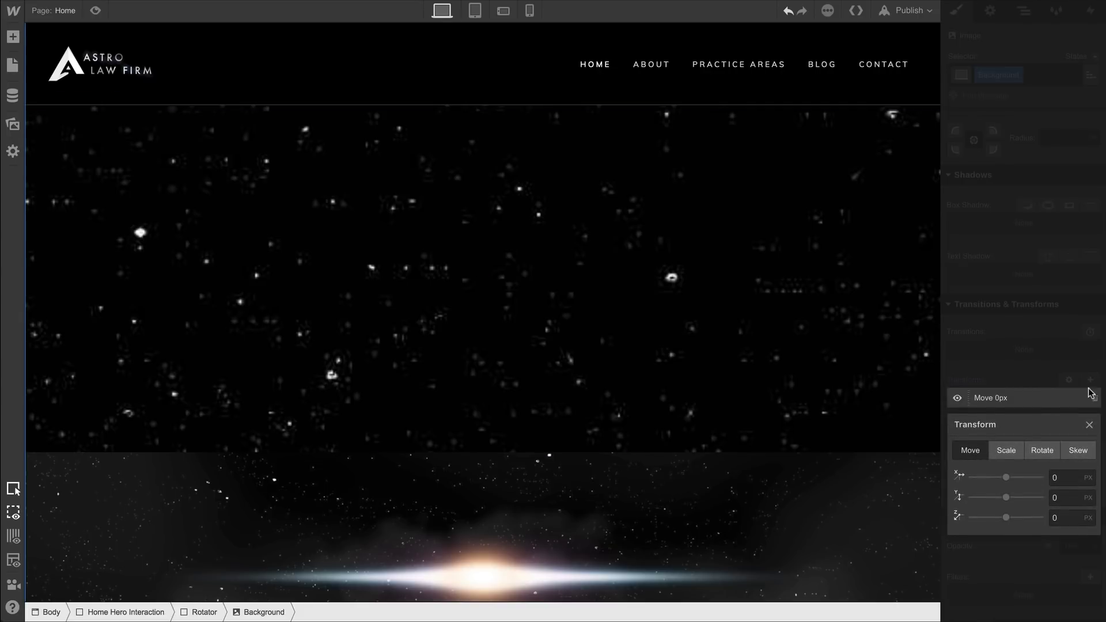
pyautogui.moveTo(1003, 515); pyautogui.dragTo(956, 521)
pyautogui.click(1054, 518)
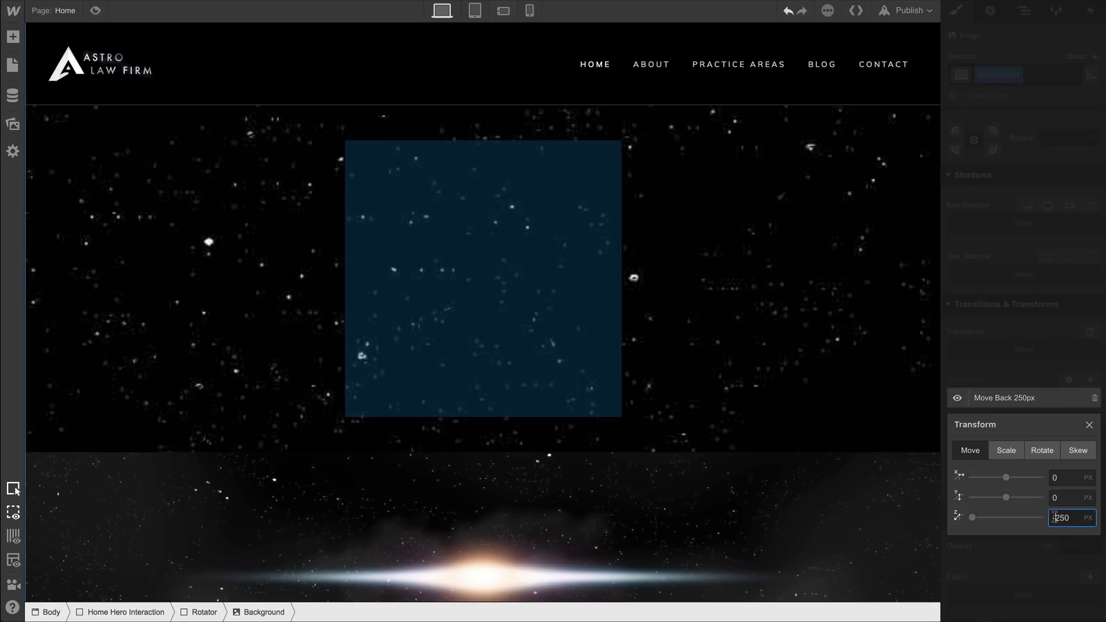
pyautogui.write('20')
pyautogui.press('Return')
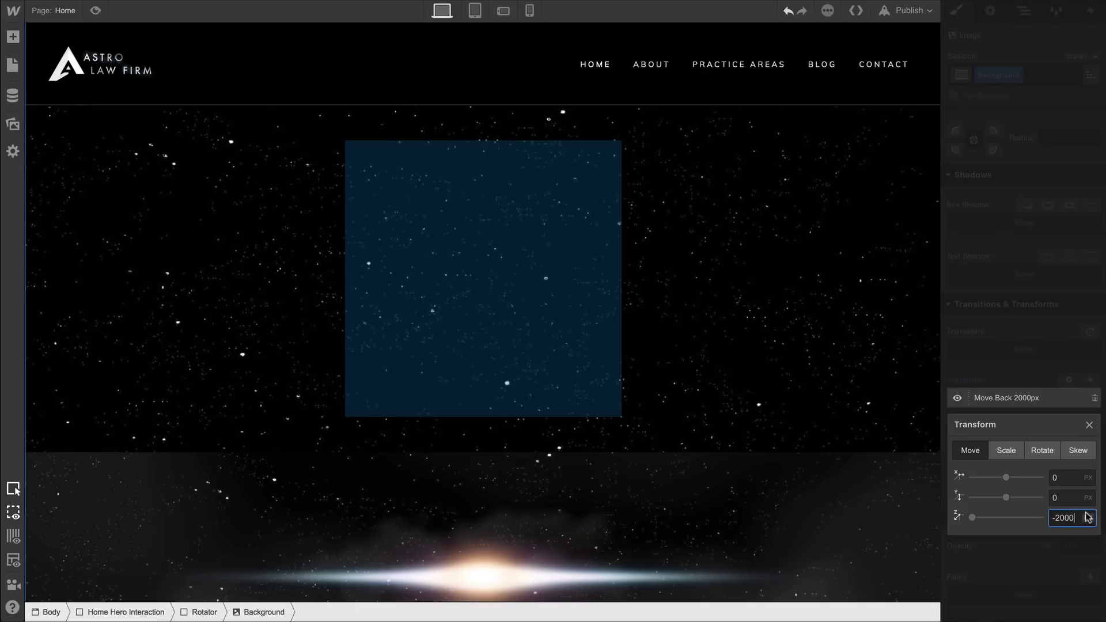
pyautogui.click(1089, 425)
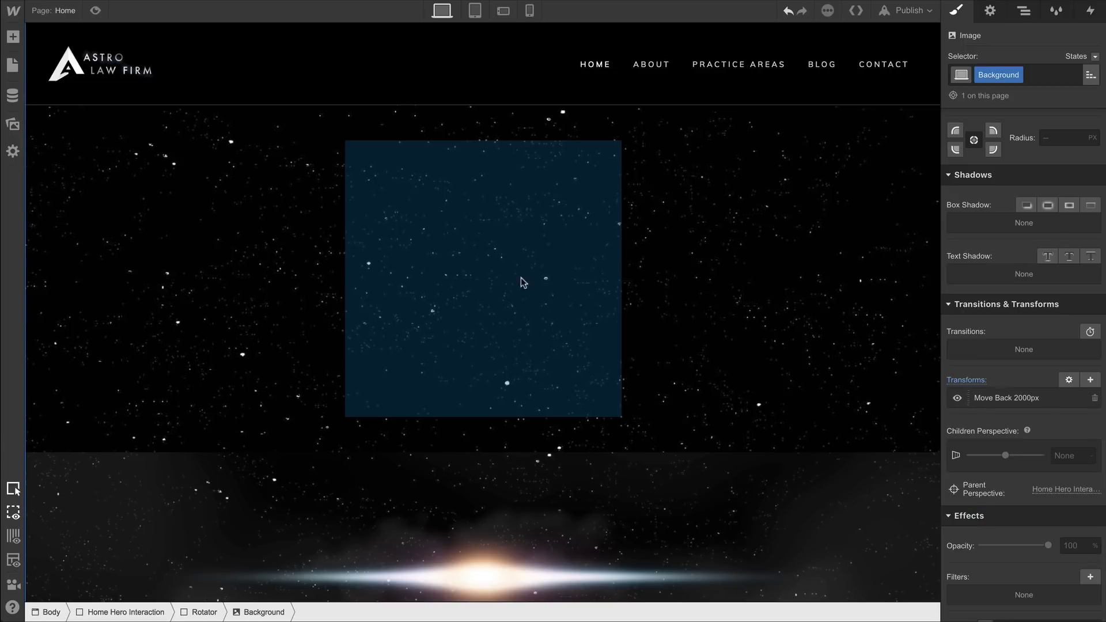
pyautogui.click(95, 10)
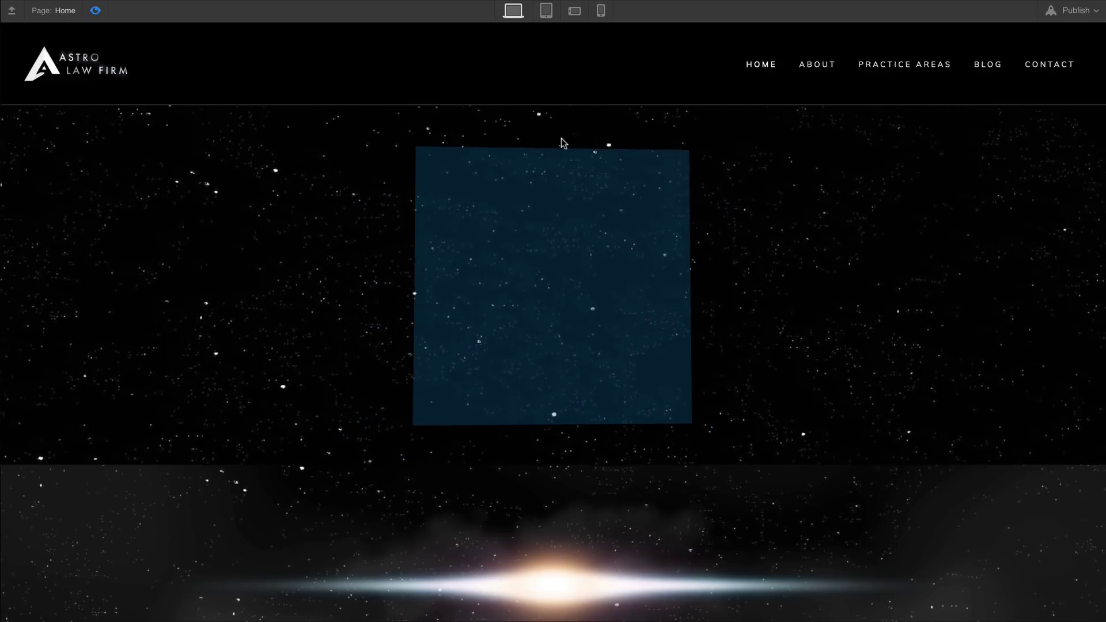
pyautogui.click(95, 10)
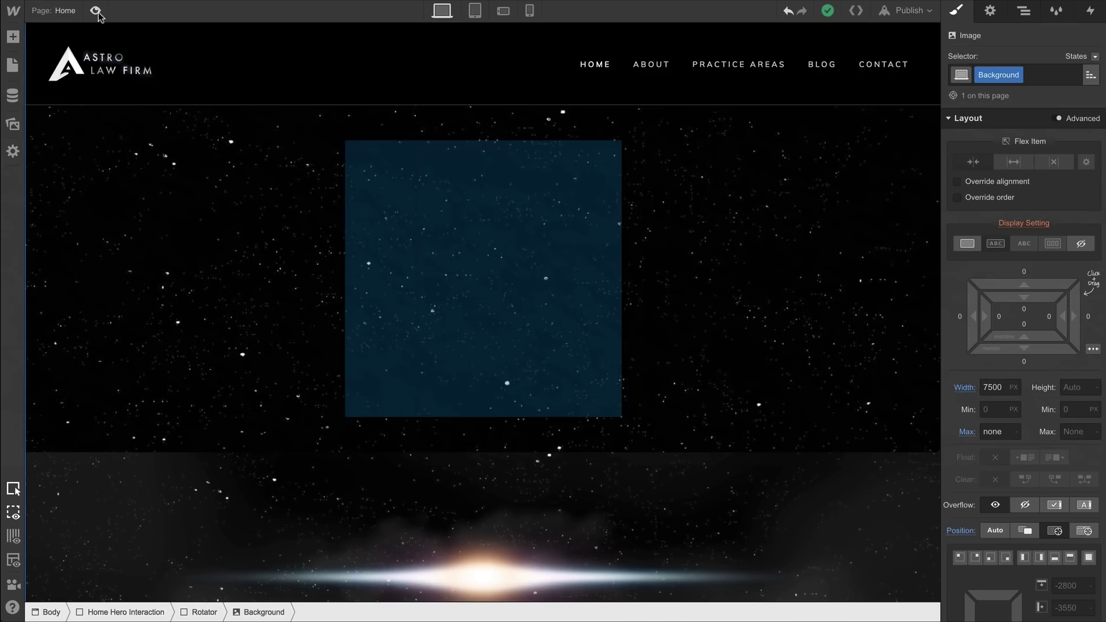
# Insert the galaxy image into the Rotator, class it Galaxy Core, with max width none
pyautogui.click(13, 123)
pyautogui.moveTo(104, 106); pyautogui.dragTo(468, 219)
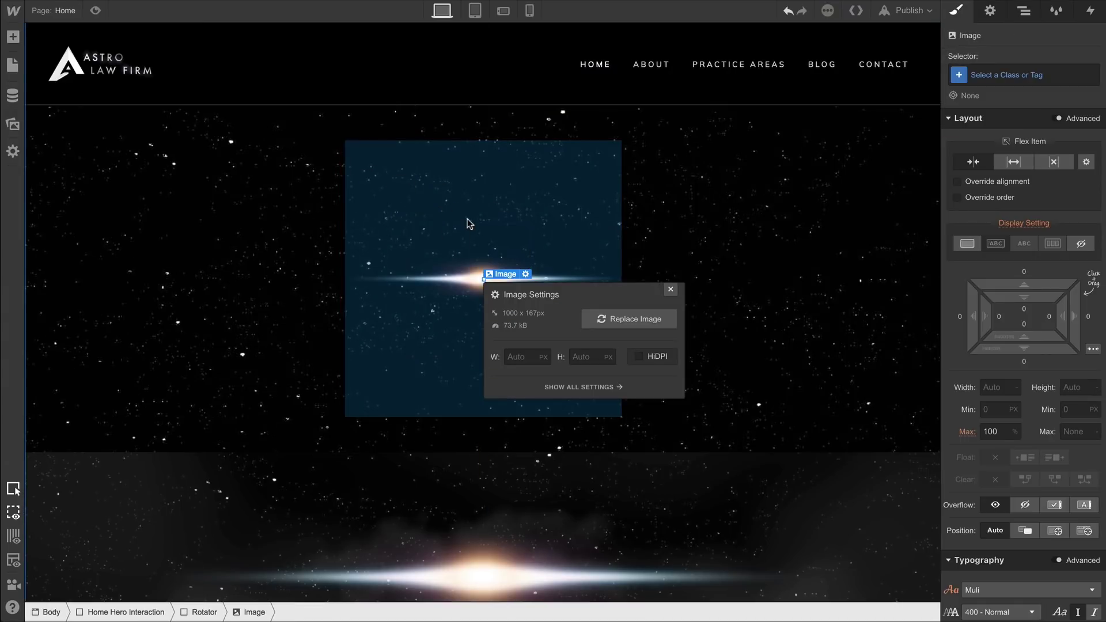
pyautogui.click(994, 73)
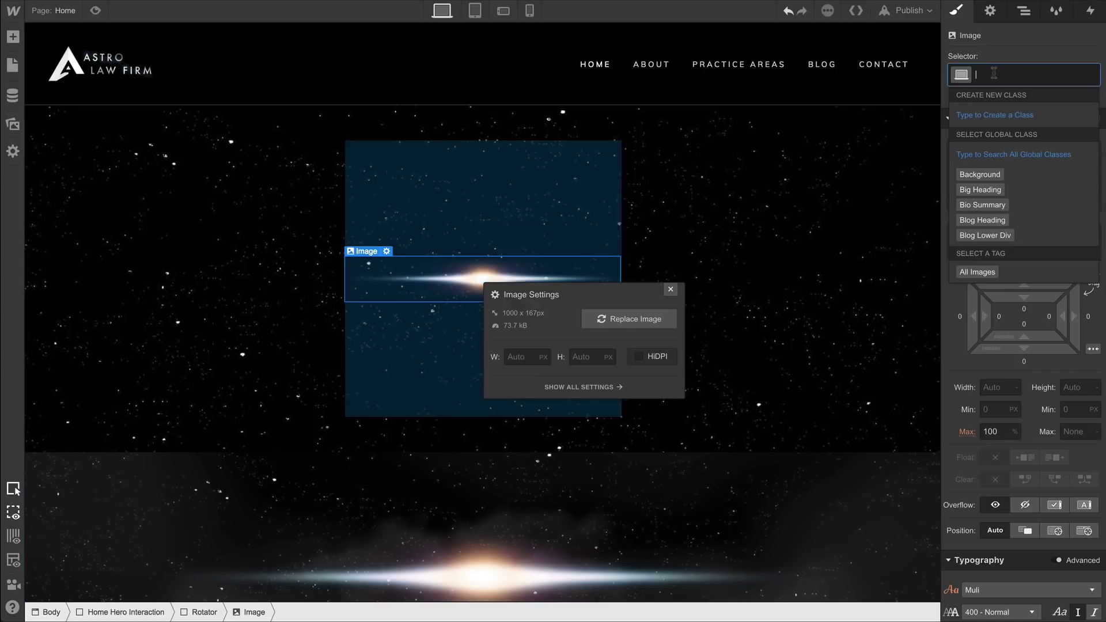
pyautogui.write('Galaxy Core')
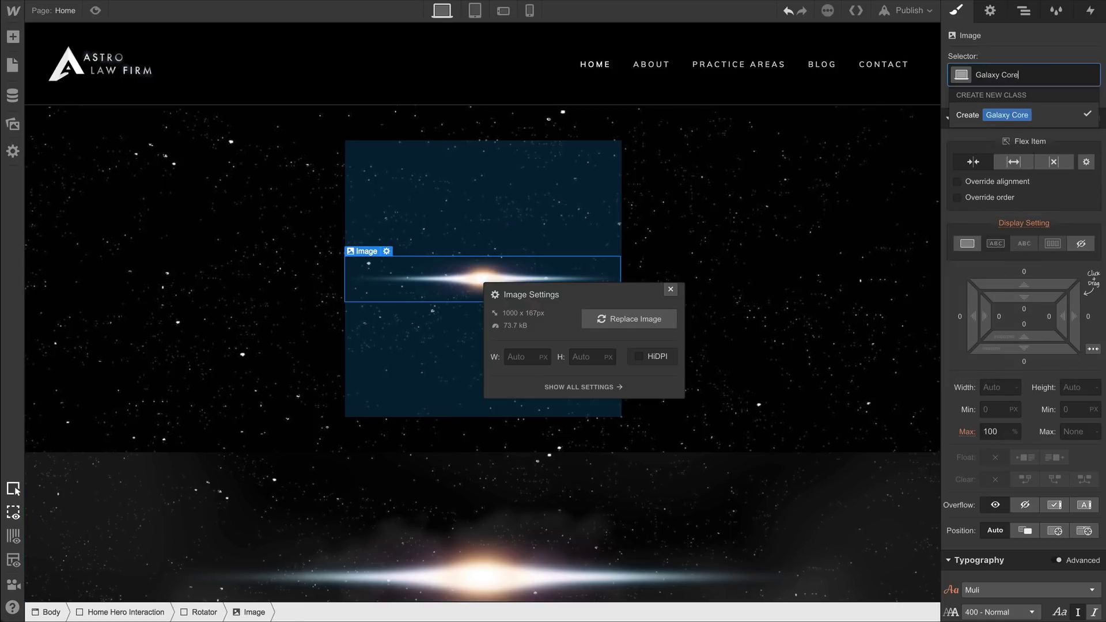
pyautogui.press('Return')
pyautogui.click(989, 385)
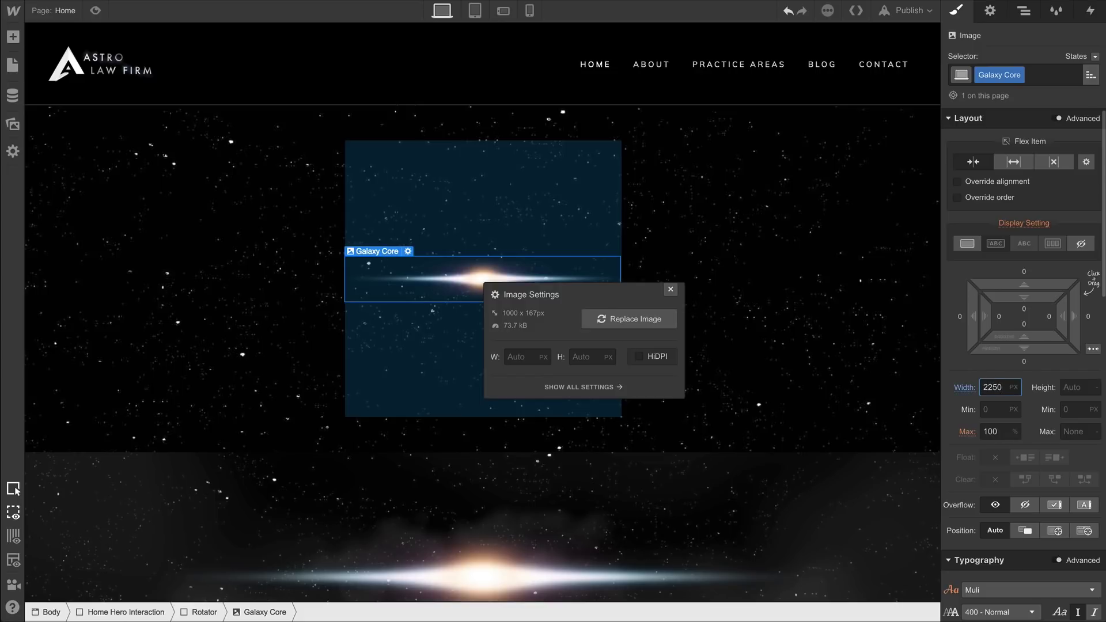
pyautogui.click(993, 434)
pyautogui.write('none')
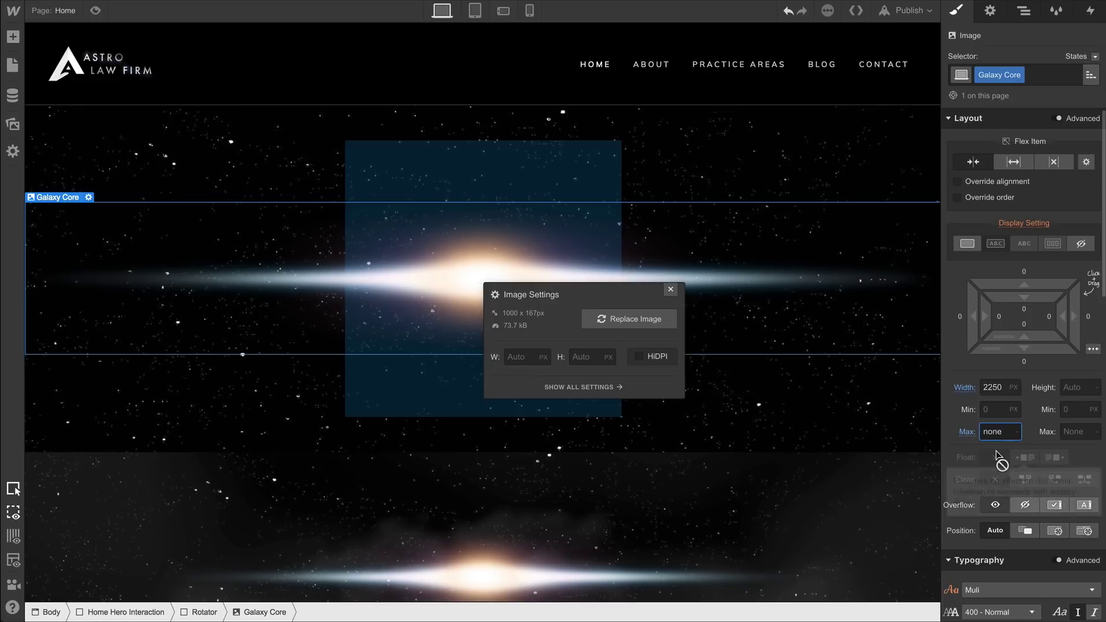
# Make Galaxy Core relative, move it -1000px on Z, and check it in preview
pyautogui.click(1047, 531)
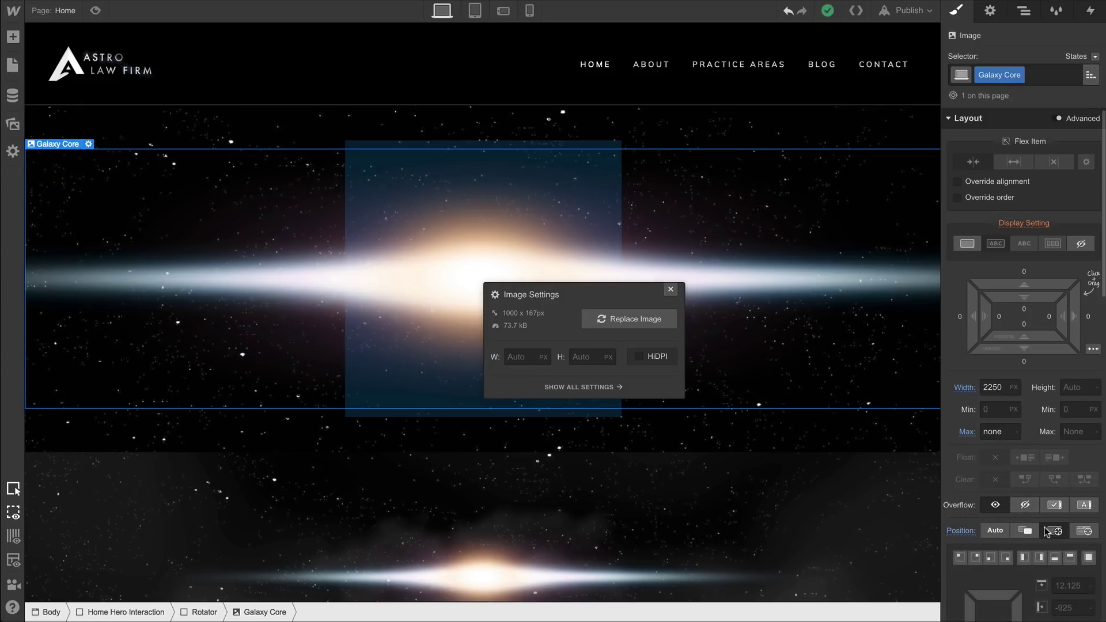
pyautogui.scroll(-10, 1046, 530)
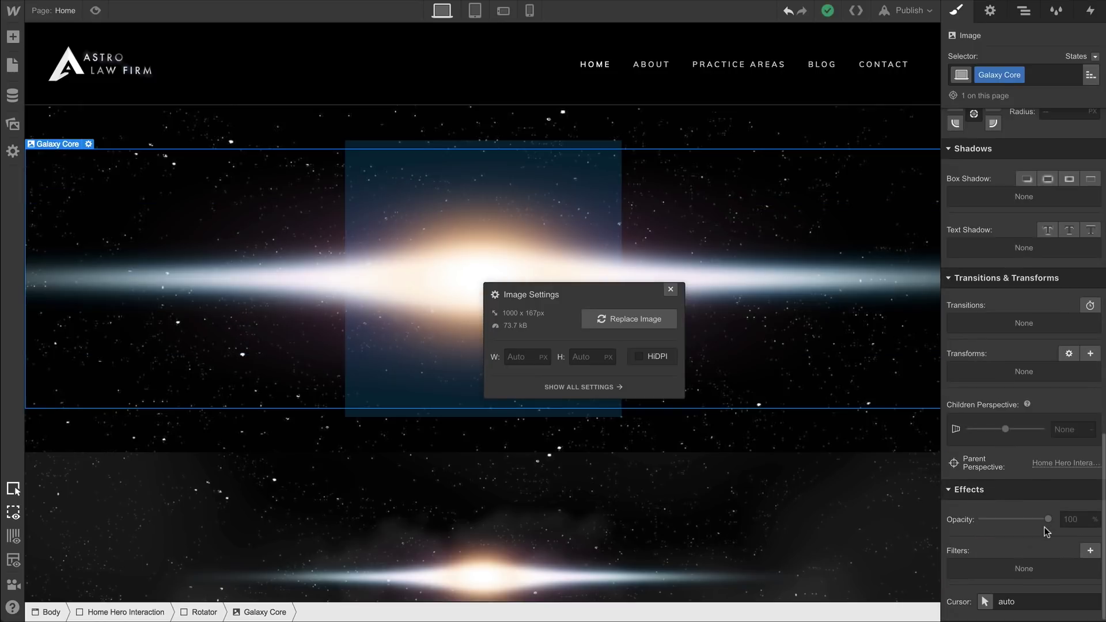
pyautogui.click(1089, 355)
pyautogui.click(1054, 492)
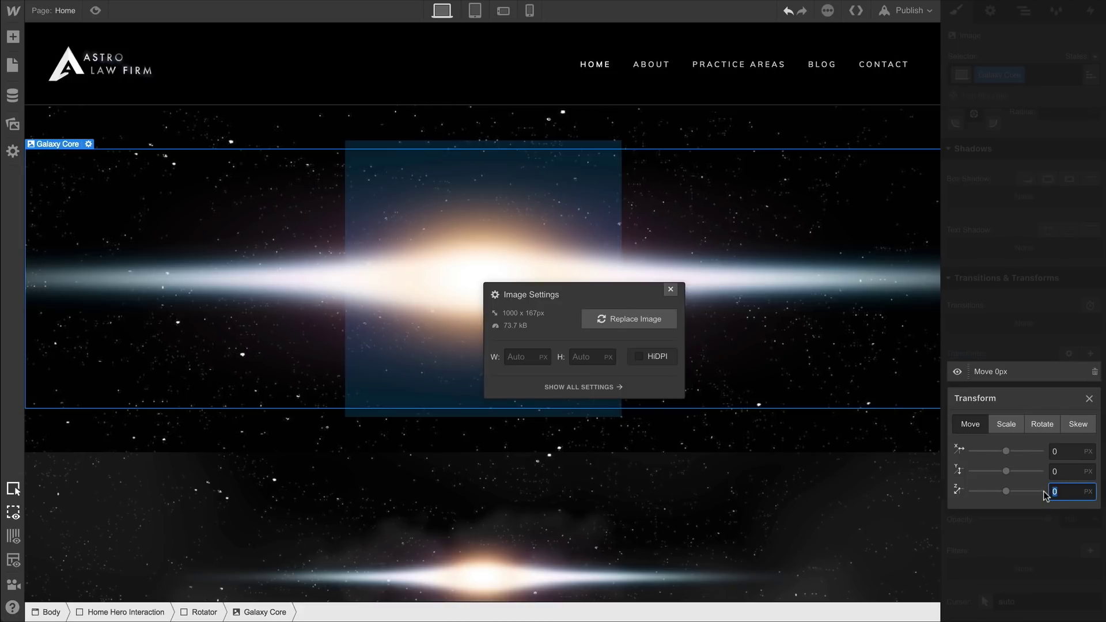
pyautogui.press('Return')
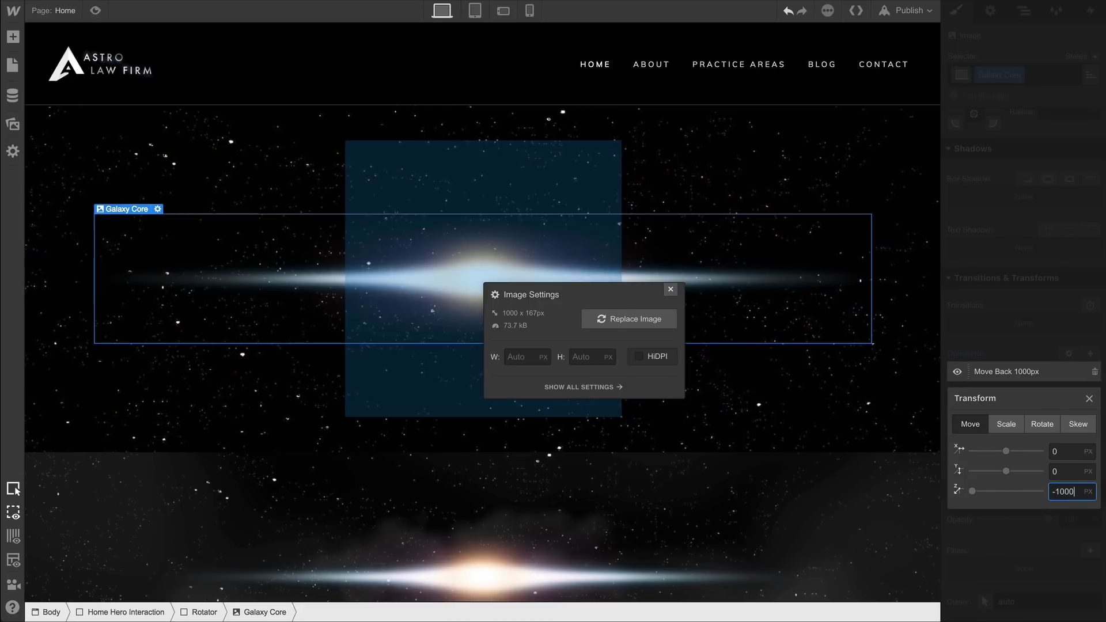
pyautogui.click(1089, 399)
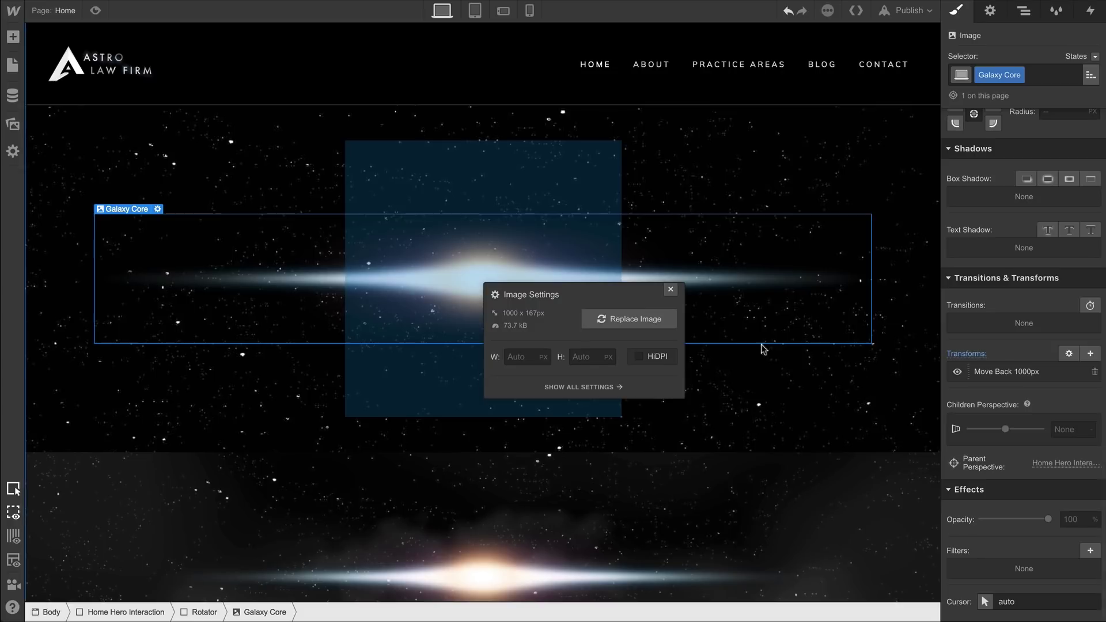
pyautogui.click(670, 290)
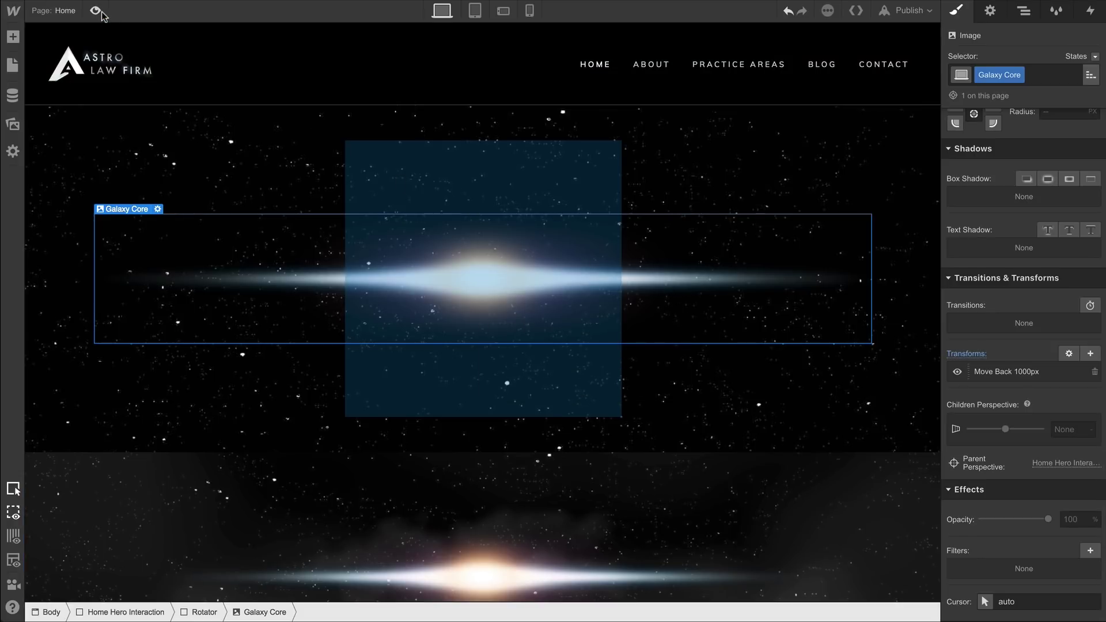
pyautogui.click(95, 10)
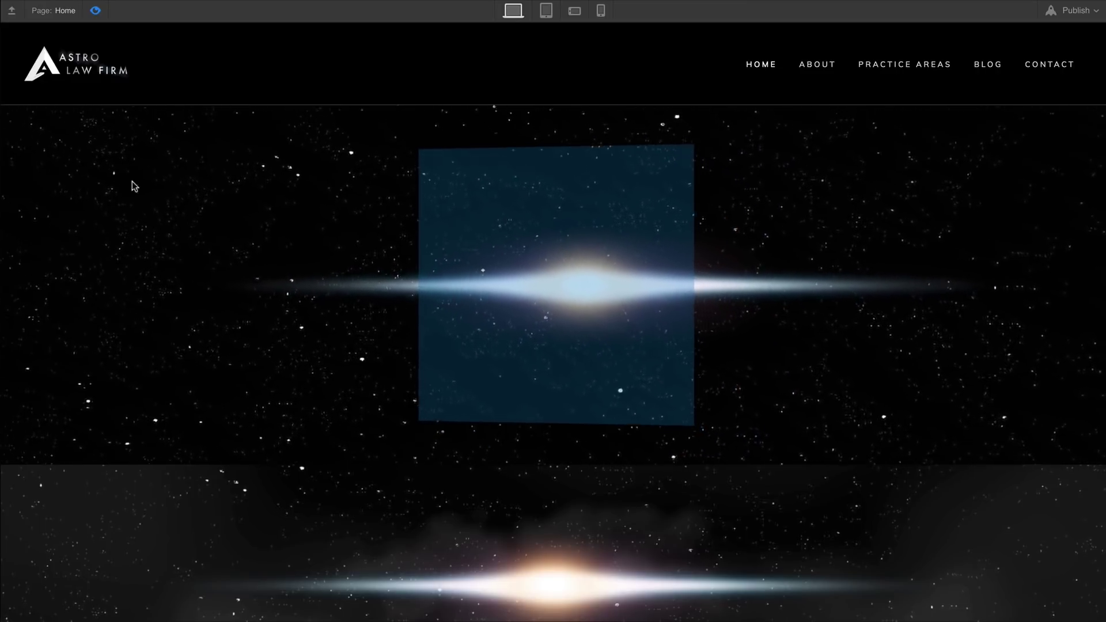
# Back in the editor, place Clouds.png inside Rotator and give it a new Clouds class
pyautogui.click(96, 10)
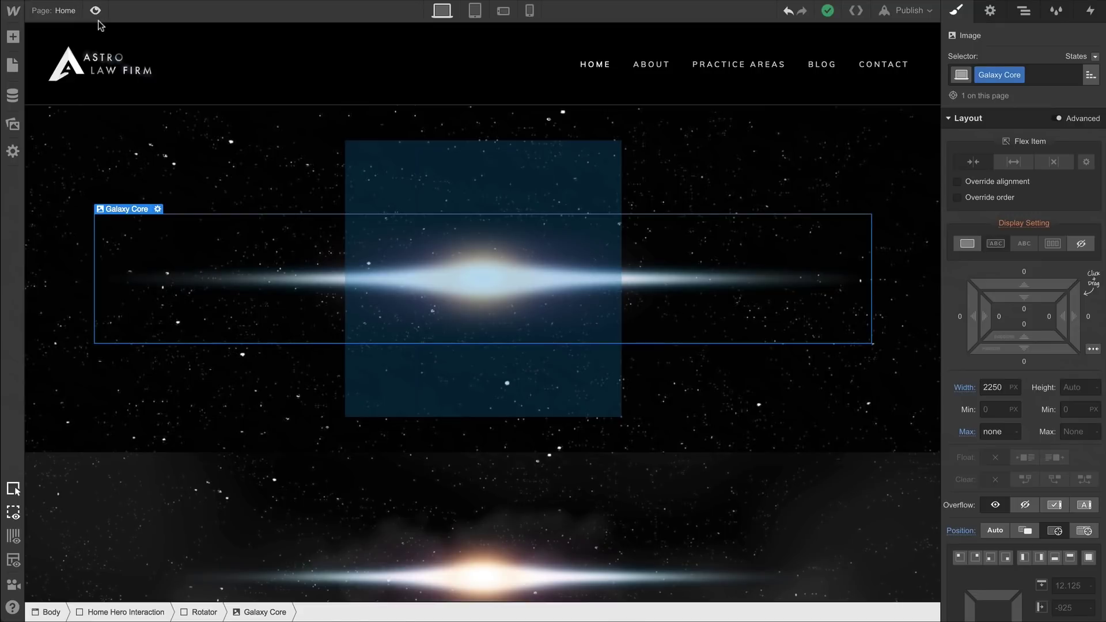
pyautogui.click(15, 124)
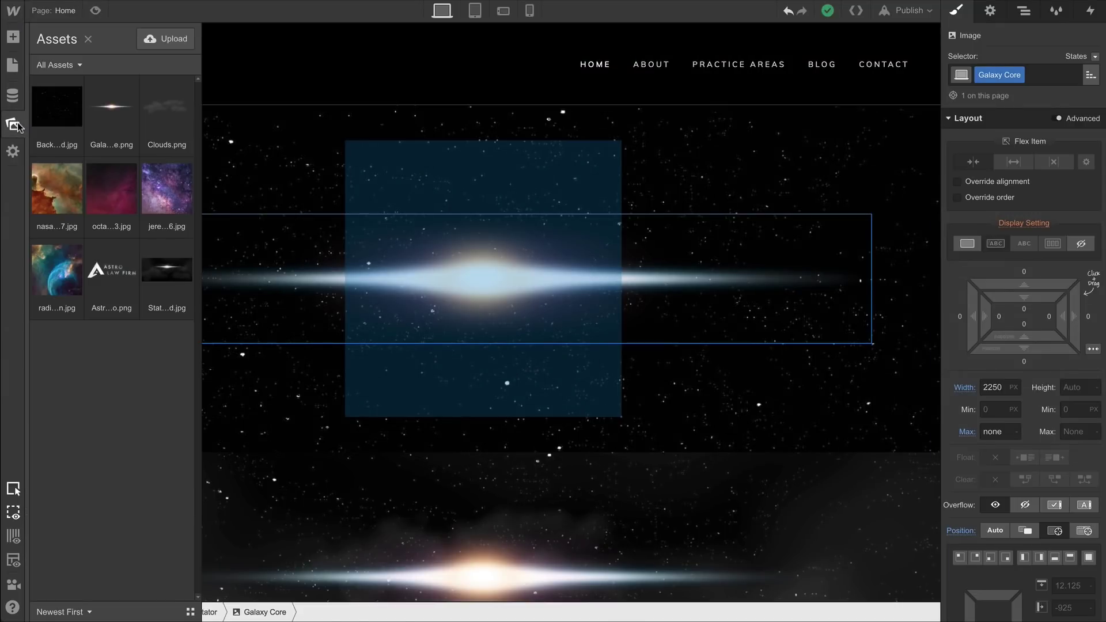
pyautogui.moveTo(151, 132); pyautogui.dragTo(475, 235)
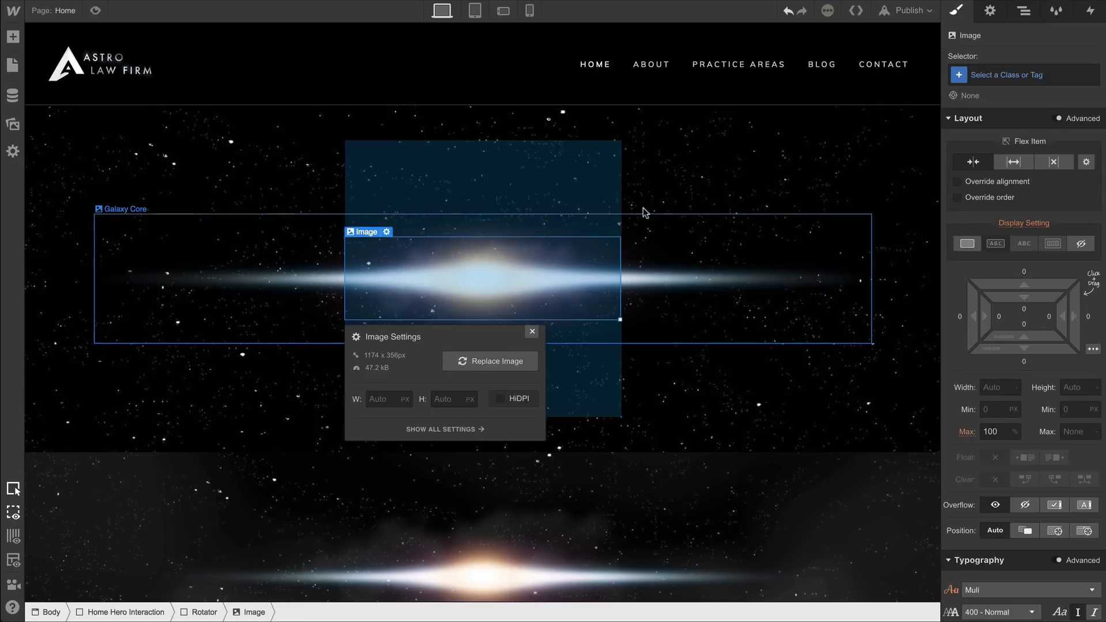
pyautogui.click(984, 77)
pyautogui.write('Clouds')
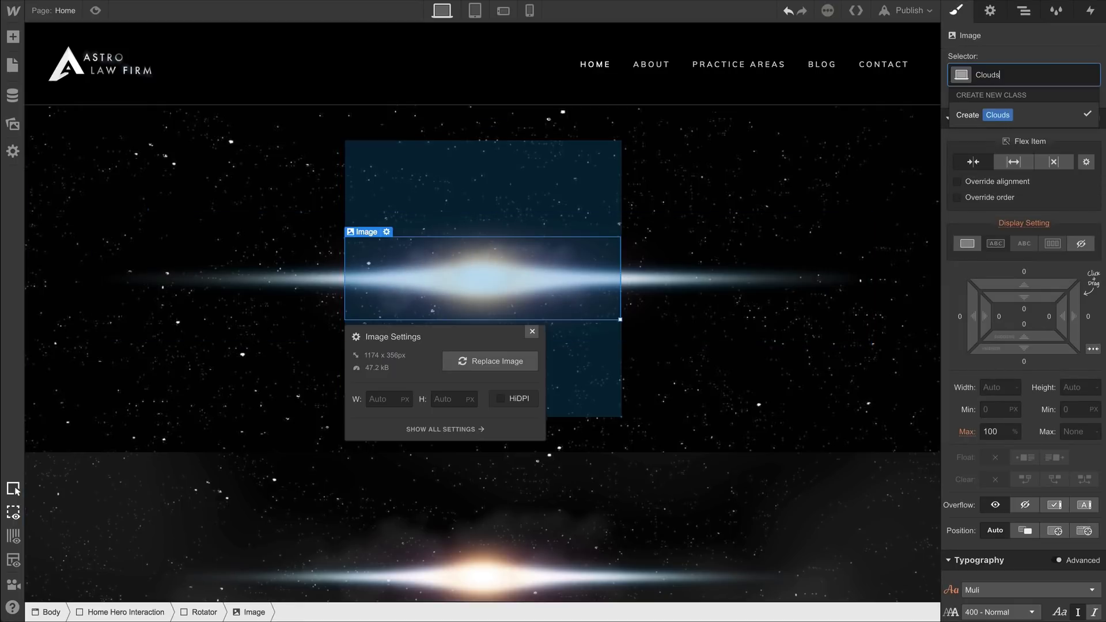
pyautogui.press('Return')
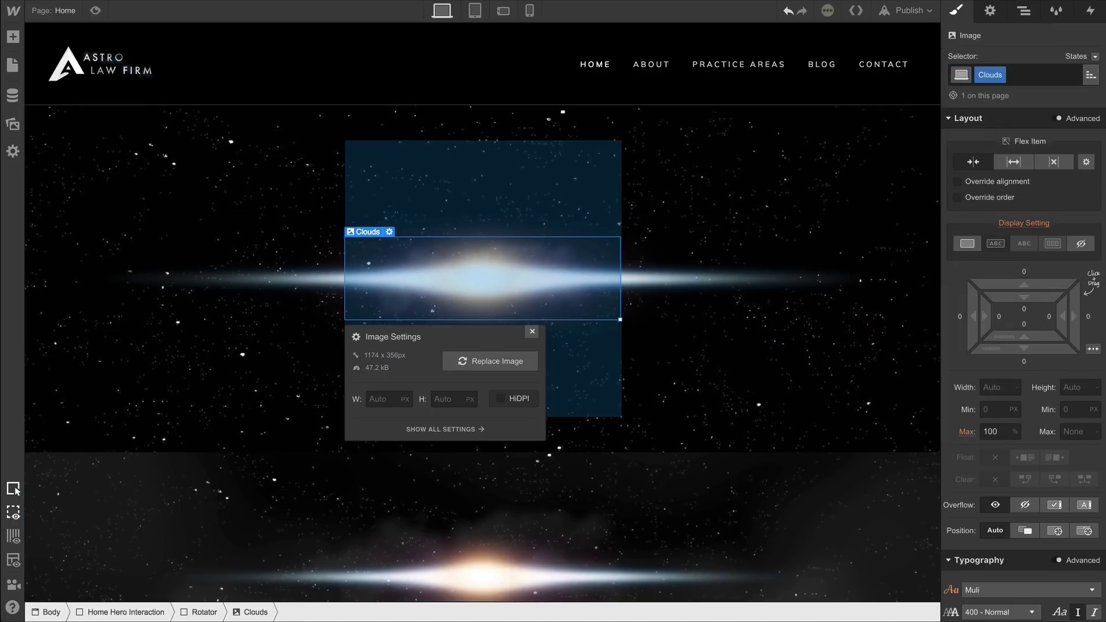
# Set the Clouds image width to 1000 with max width none
pyautogui.click(992, 385)
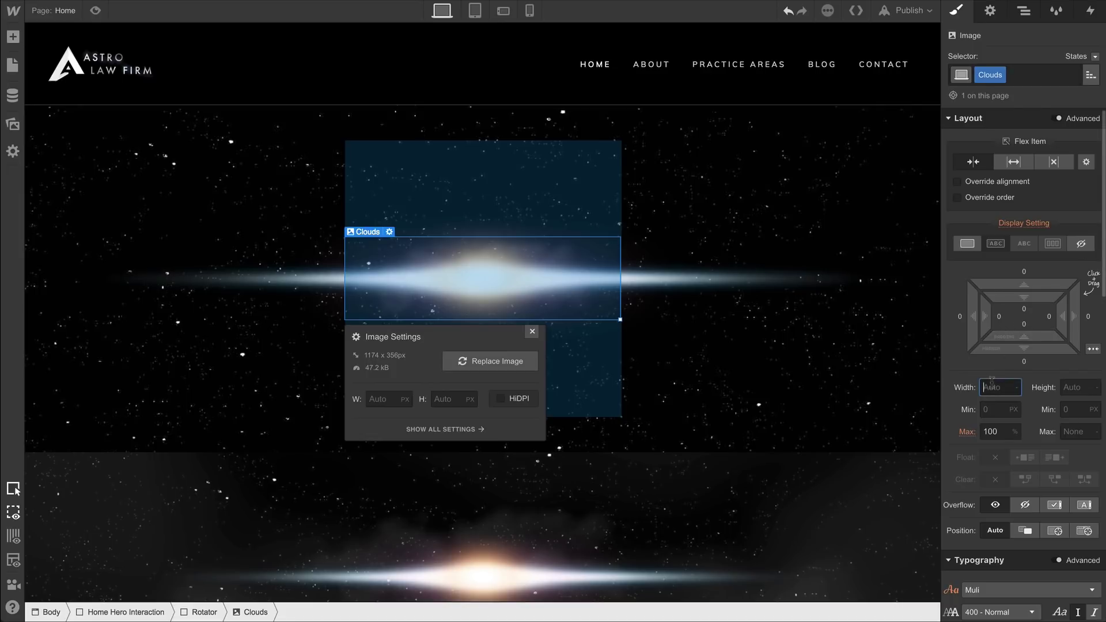
pyautogui.write('1000')
pyautogui.click(996, 427)
pyautogui.write('none')
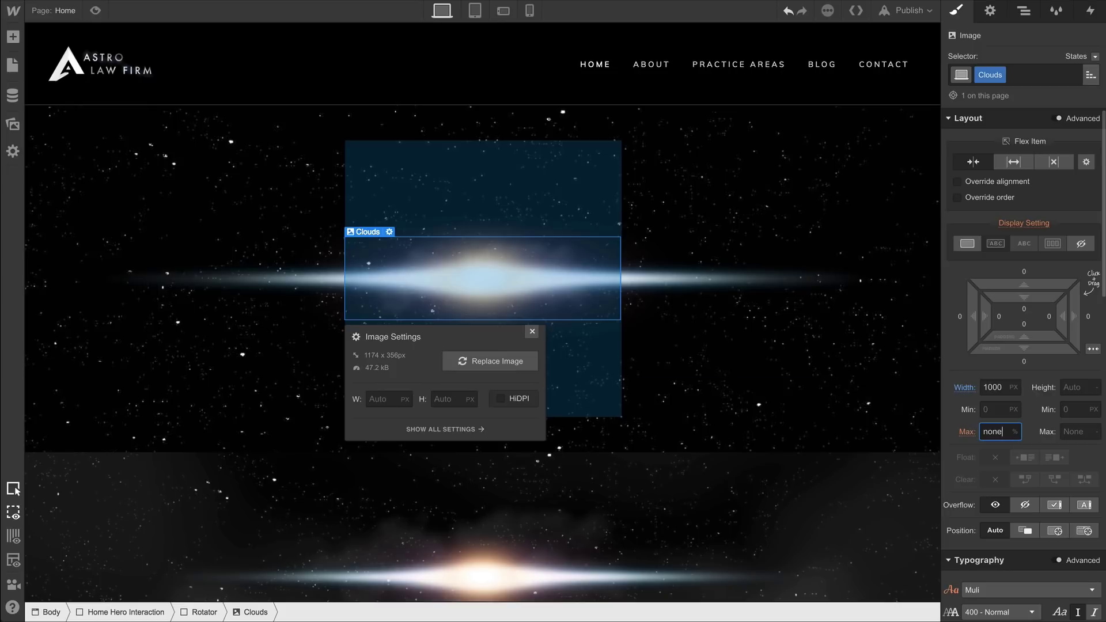
pyautogui.press('Return')
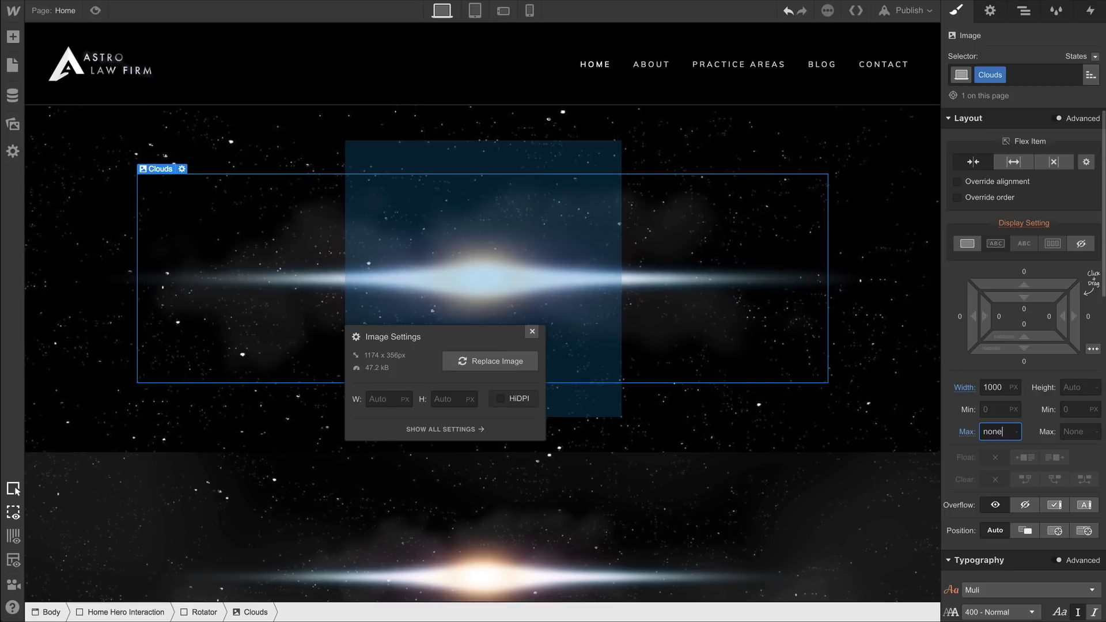
# Position the clouds relatively and add a transform moving them 500px back on Z
pyautogui.click(1054, 530)
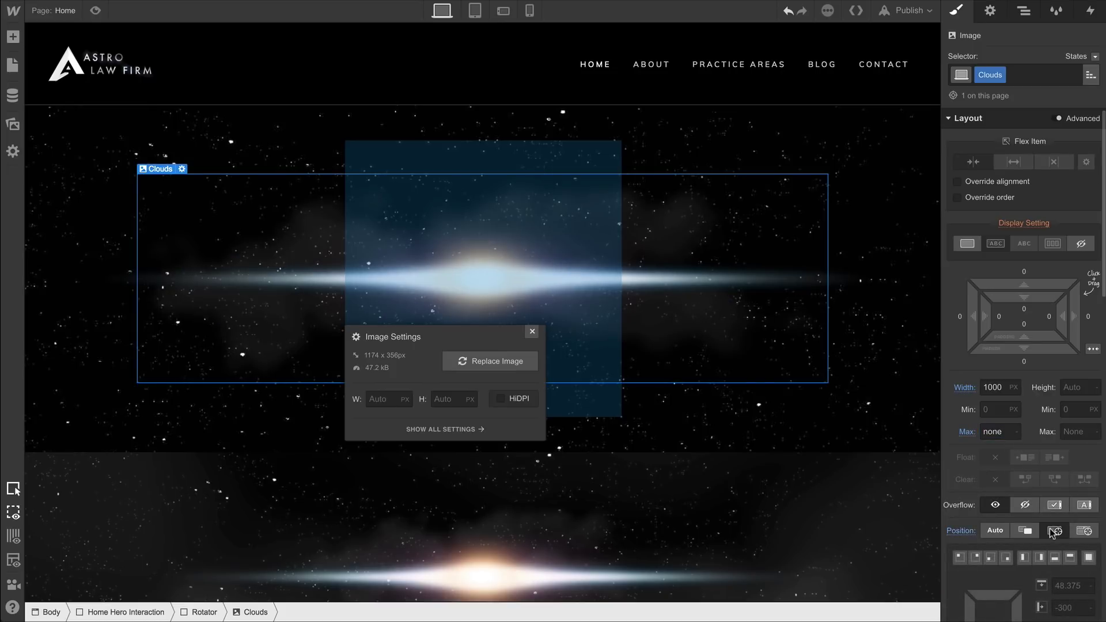
pyautogui.scroll(-10, 1054, 532)
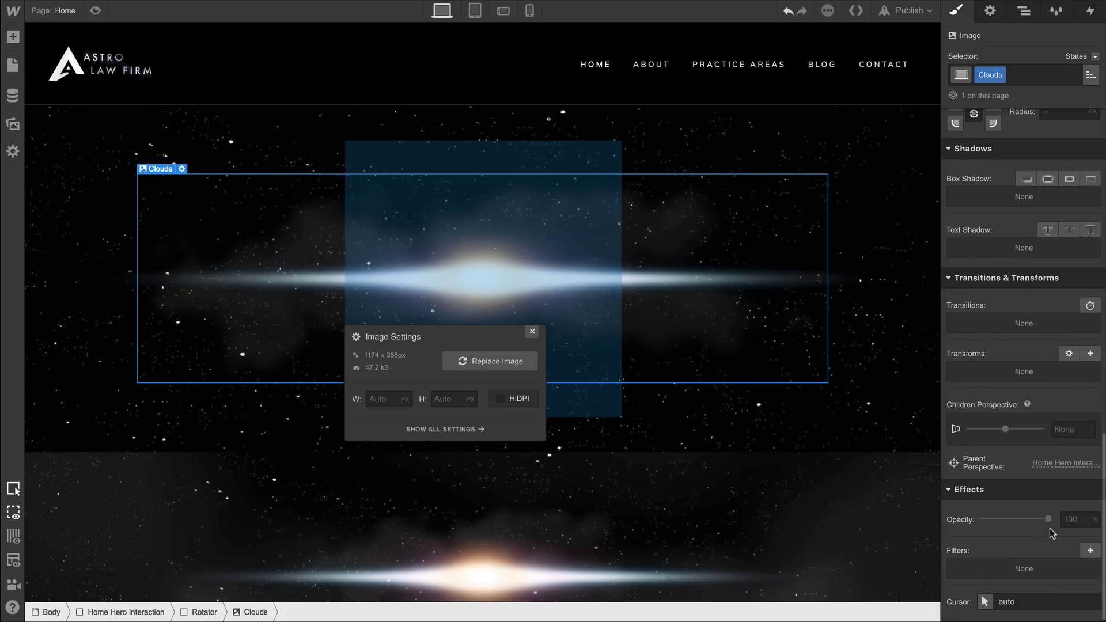
pyautogui.click(1090, 354)
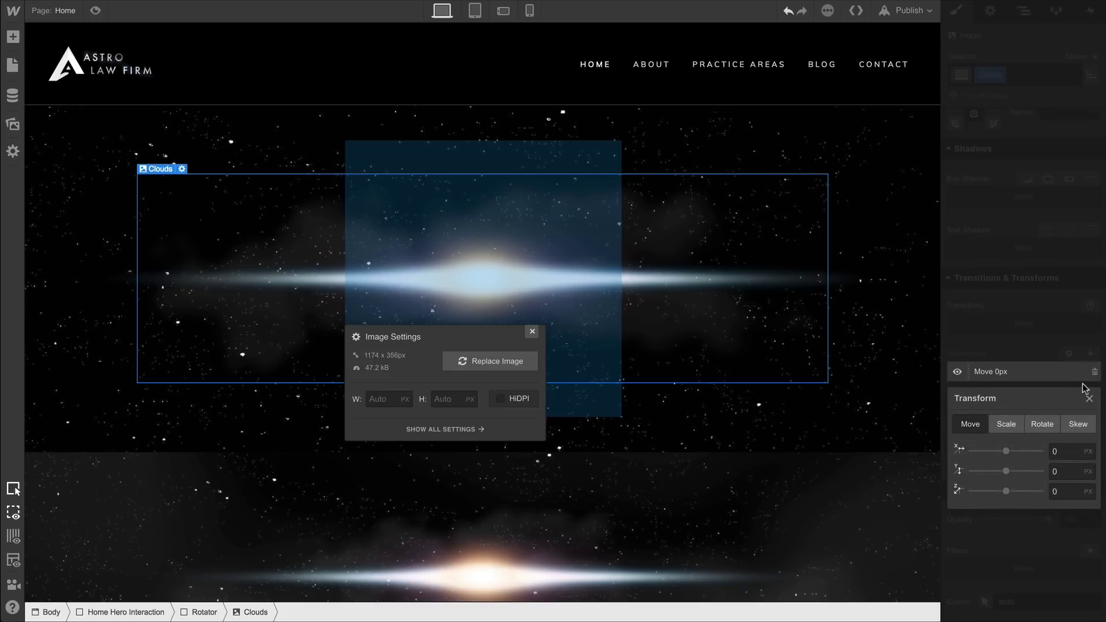
pyautogui.click(1053, 491)
pyautogui.press('Return')
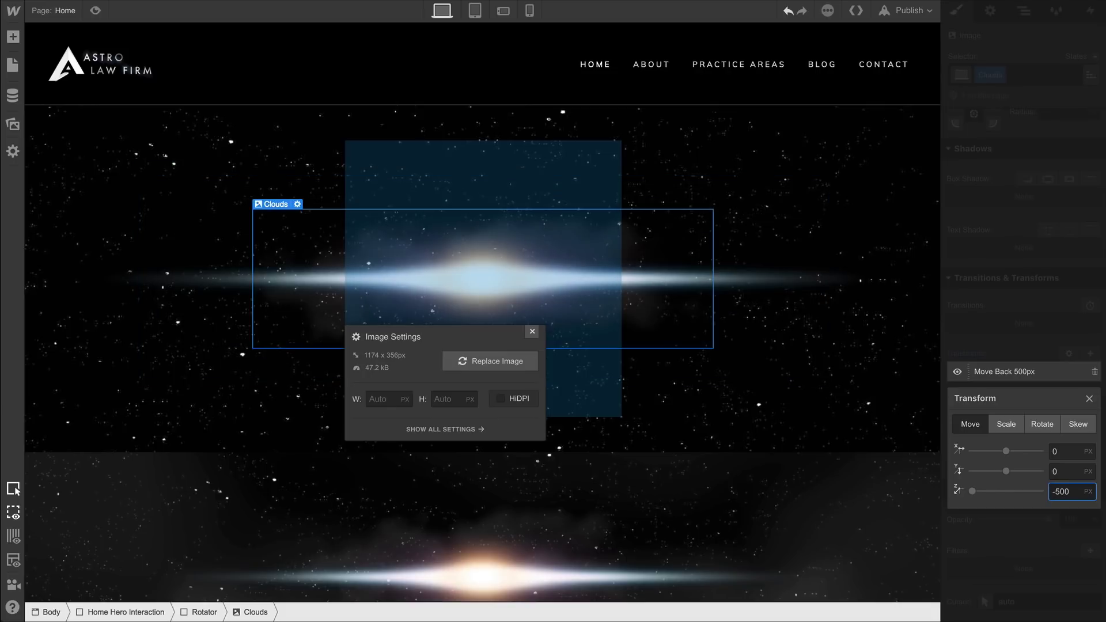
pyautogui.click(1087, 404)
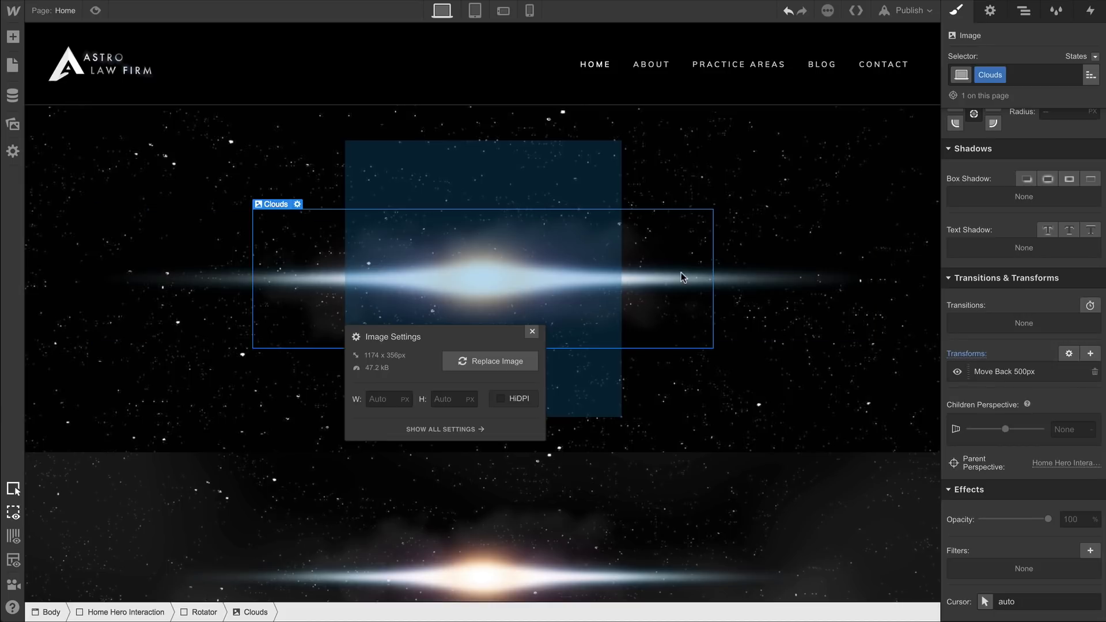
# Duplicate the clouds image and give the copy a Closer combo class 2000px wide
pyautogui.hotkey('ctrl', 'v')
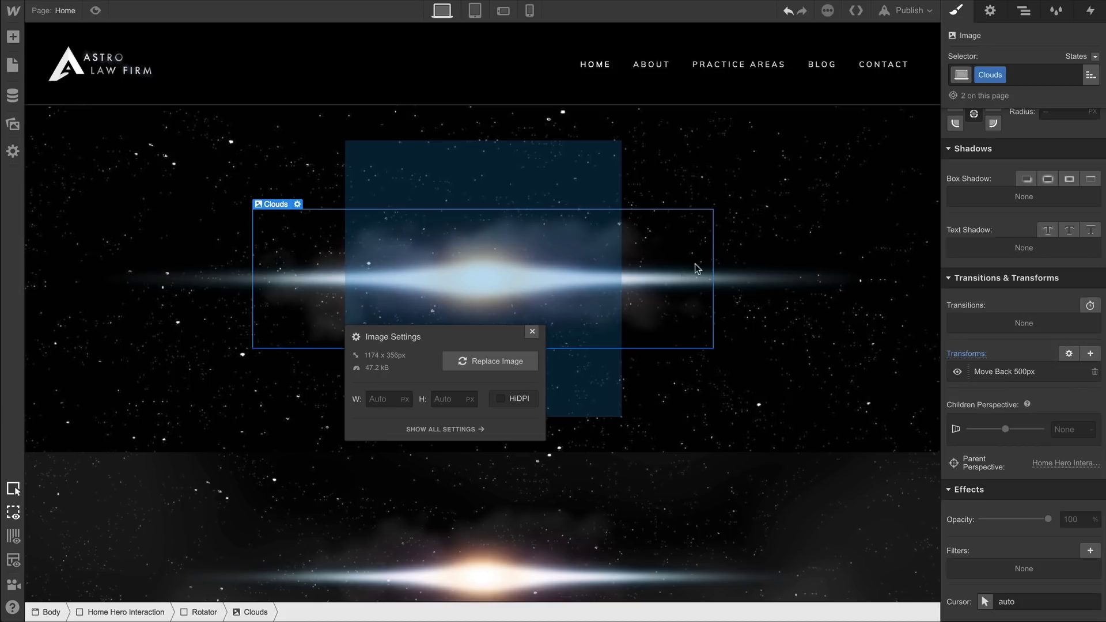
pyautogui.click(1032, 77)
pyautogui.write('Closer')
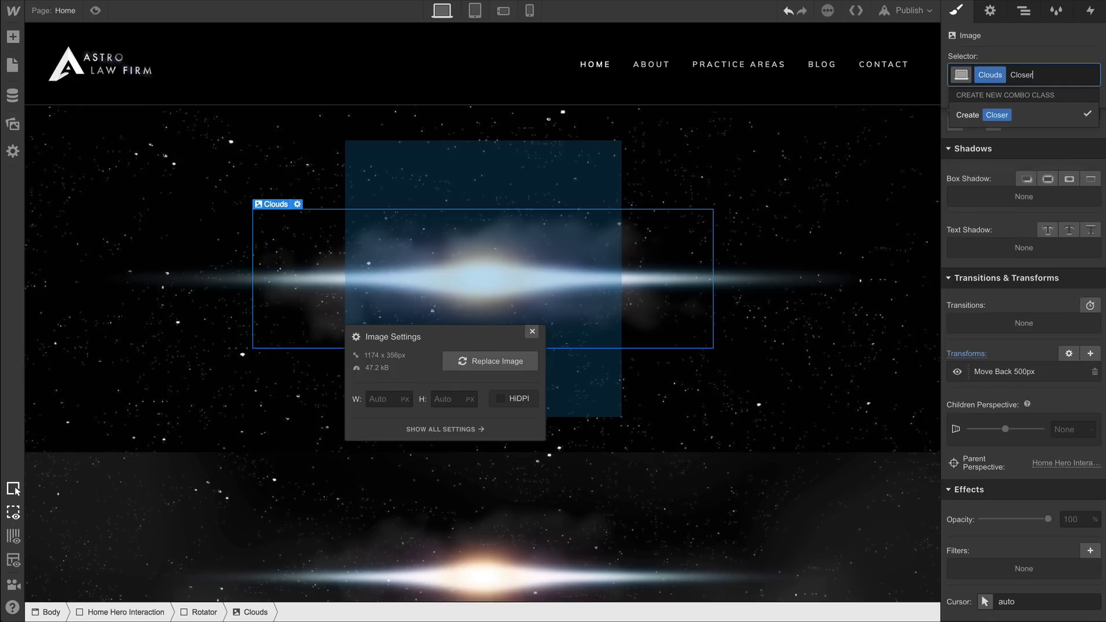
pyautogui.press('Return')
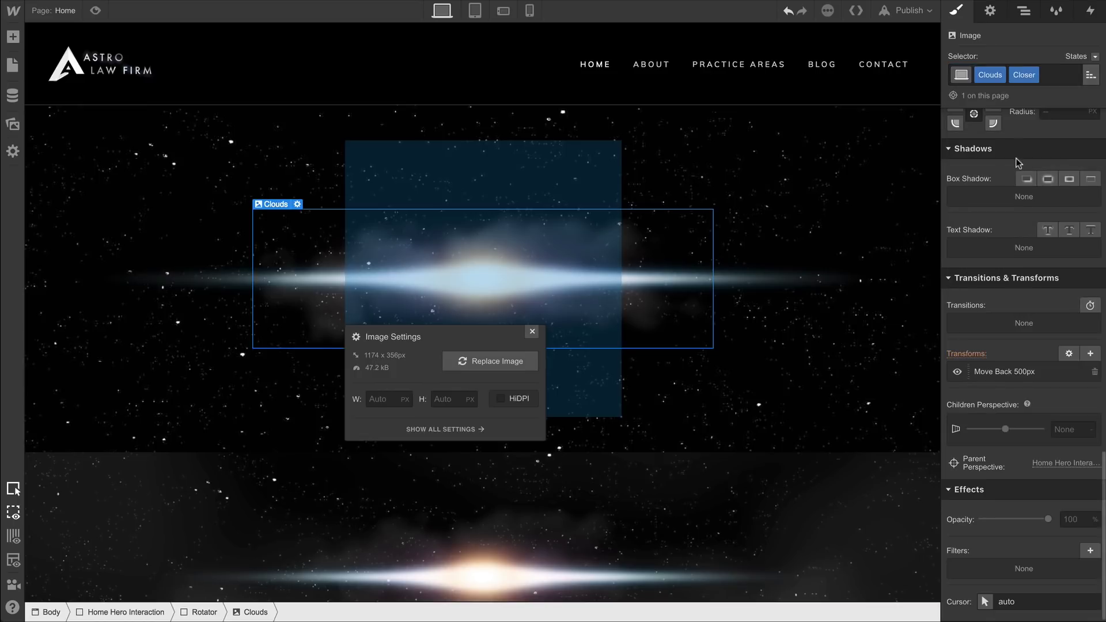
pyautogui.scroll(10, 1020, 165)
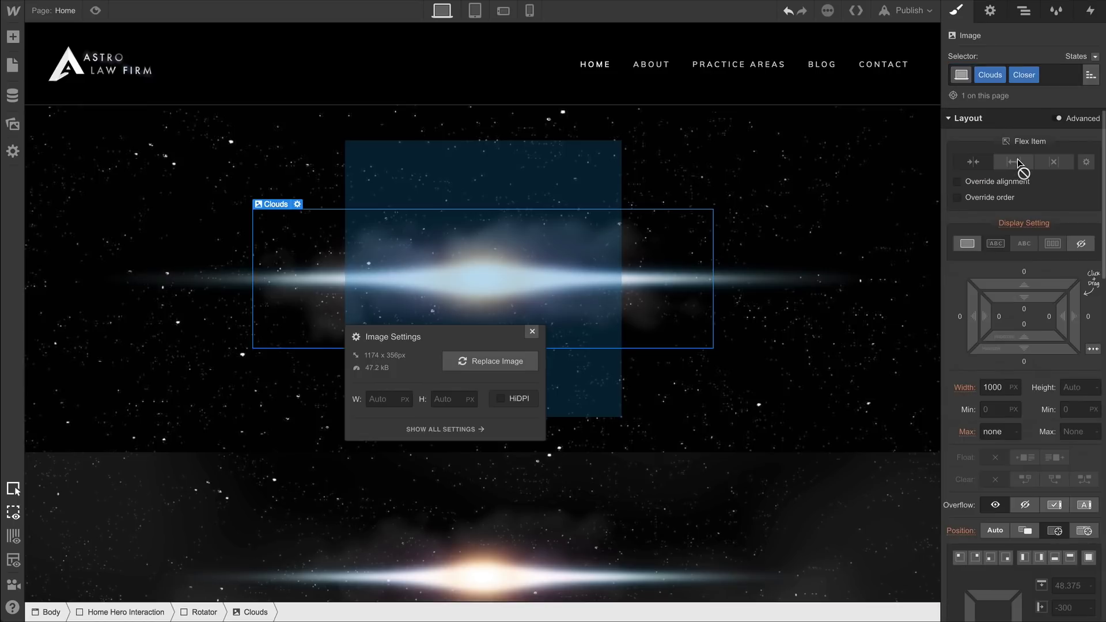
pyautogui.click(991, 384)
pyautogui.write('2000')
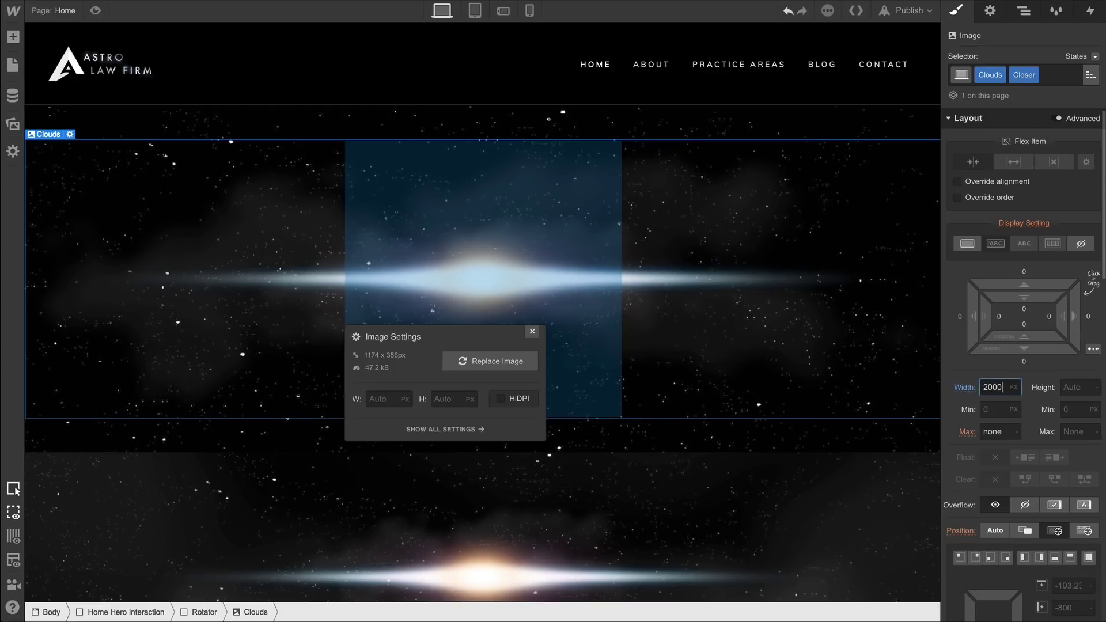
# Change the copy's transform to Z 0 and a downward Y move of about 250px
pyautogui.scroll(-10, 1024, 357)
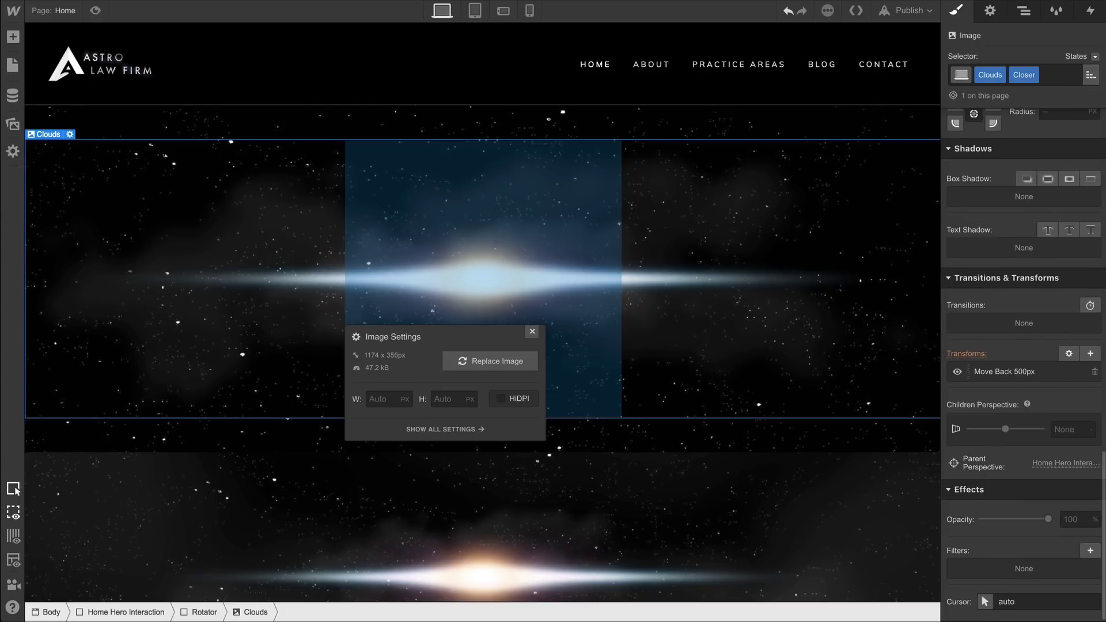
pyautogui.click(1005, 374)
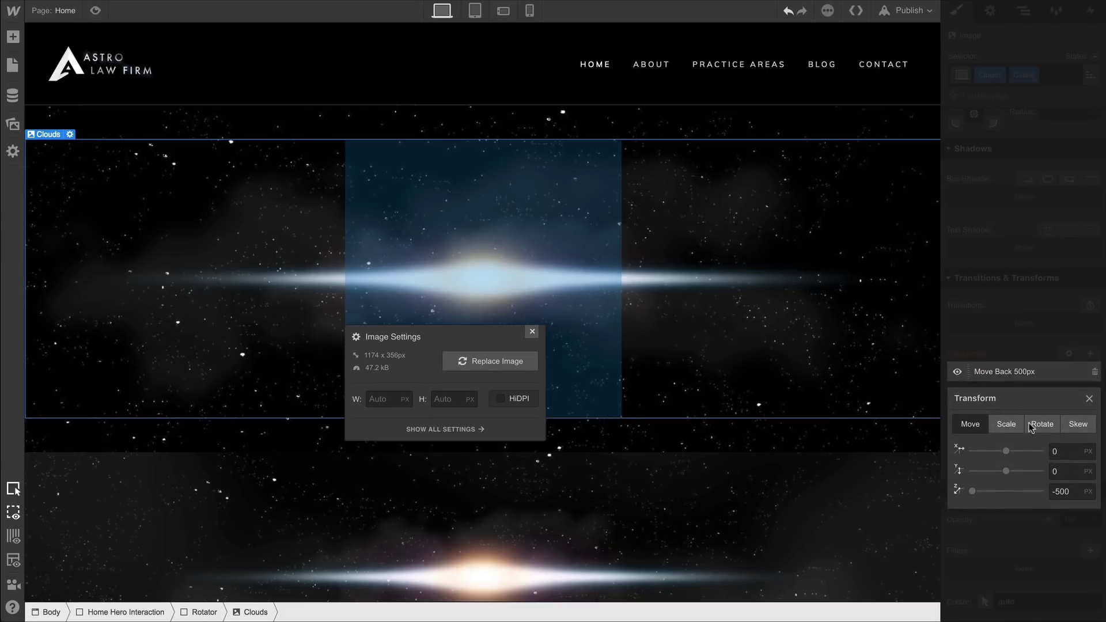
pyautogui.click(1056, 491)
pyautogui.write('0')
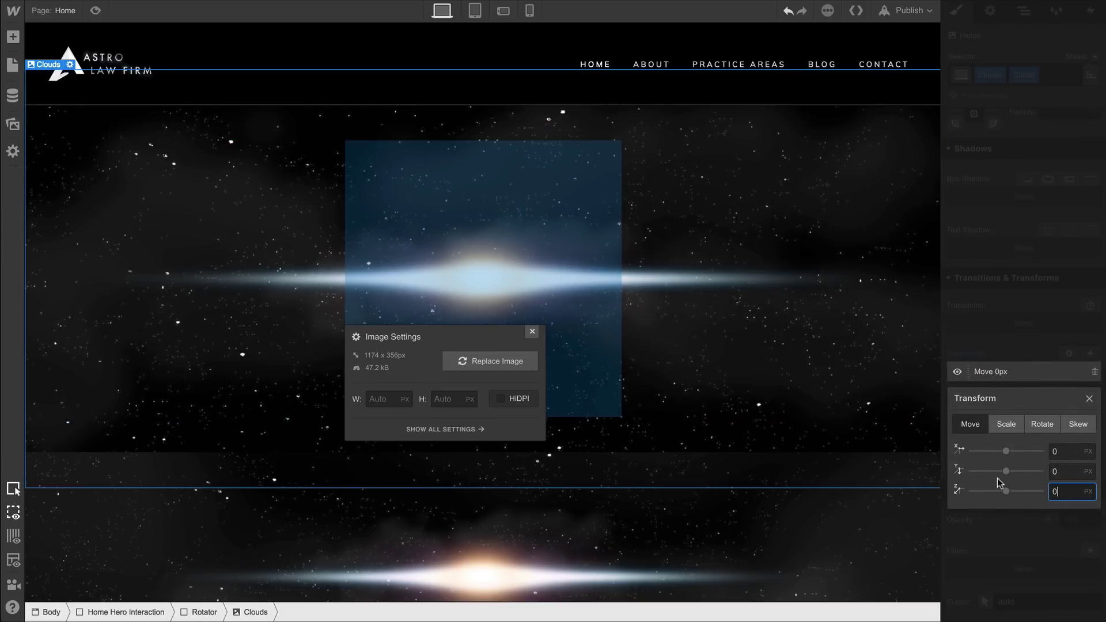
pyautogui.moveTo(1006, 472); pyautogui.dragTo(1050, 471)
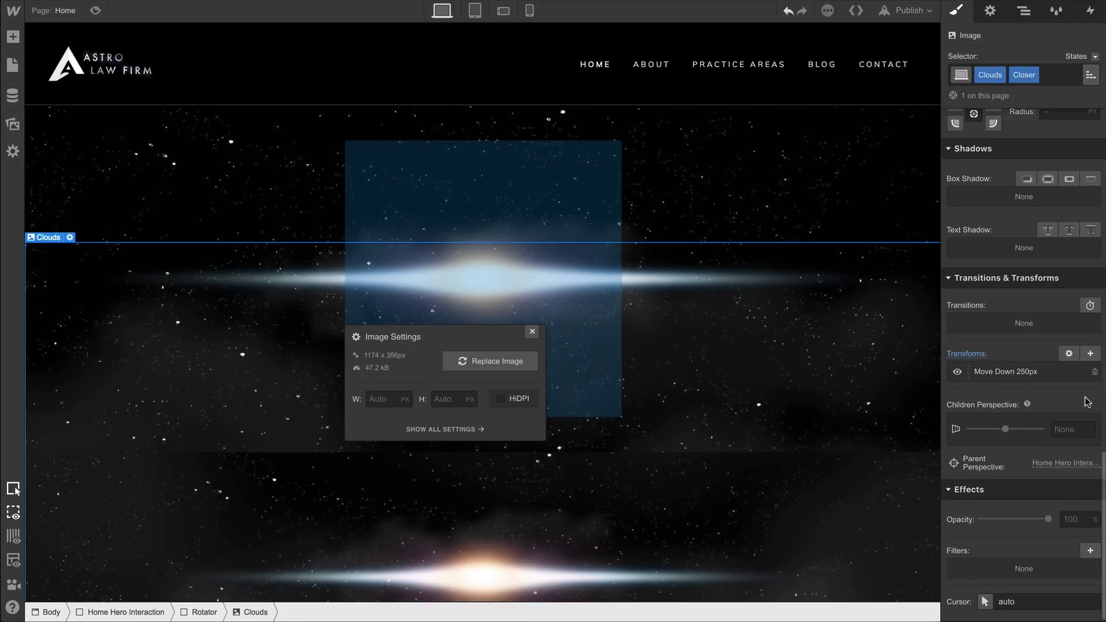
# Replace the Closer combo class with a new Obnoxiously Close class, 2000 wide
pyautogui.click(1089, 399)
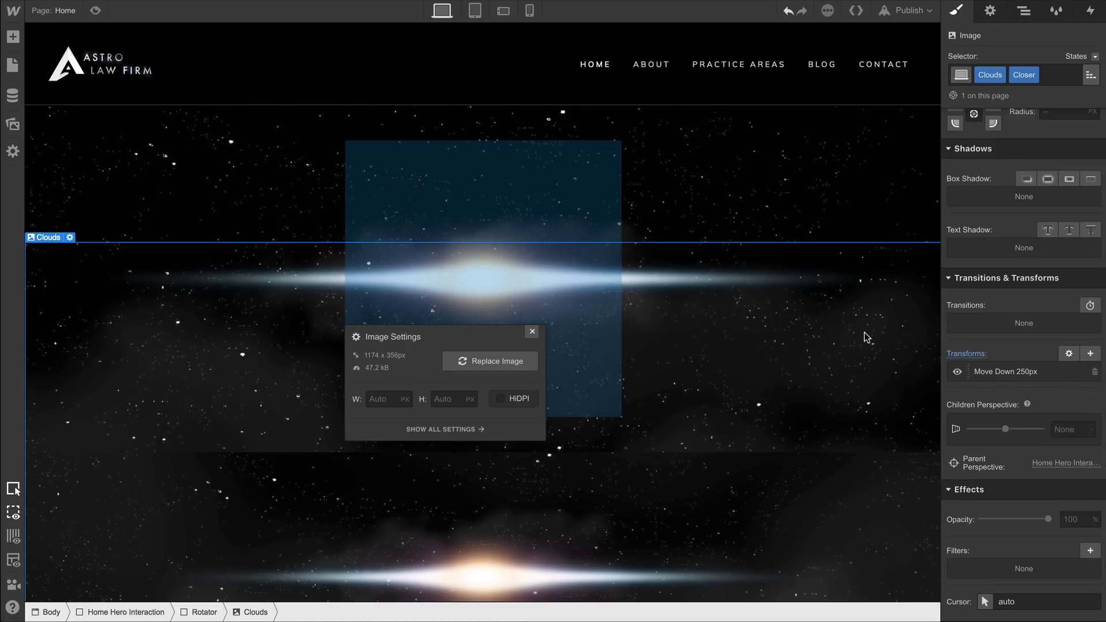
pyautogui.click(1047, 74)
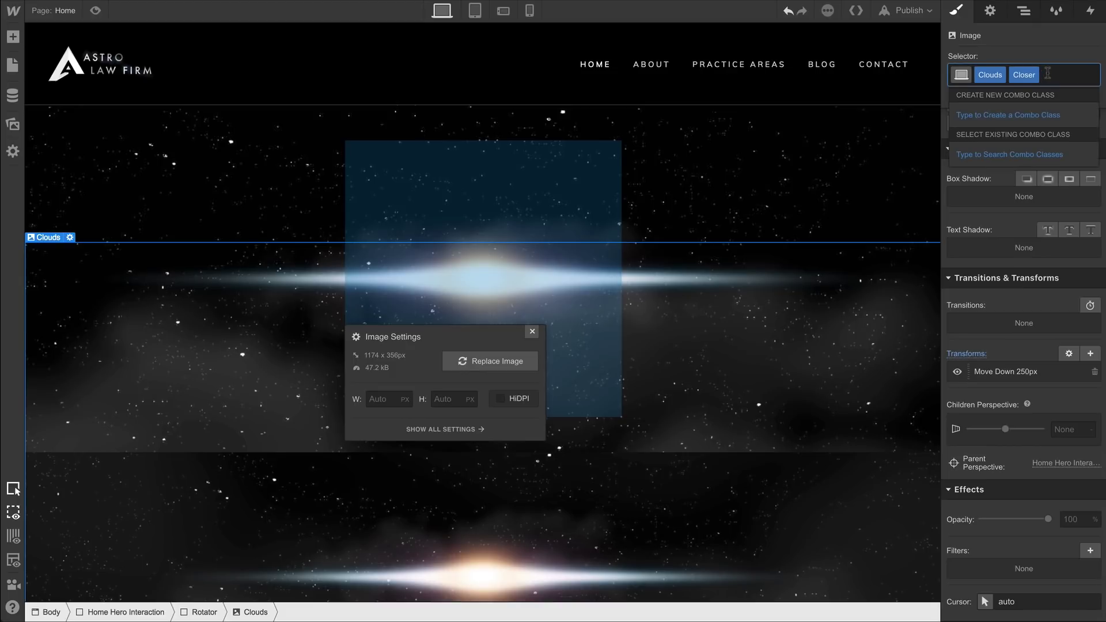
pyautogui.press('BackSpace')
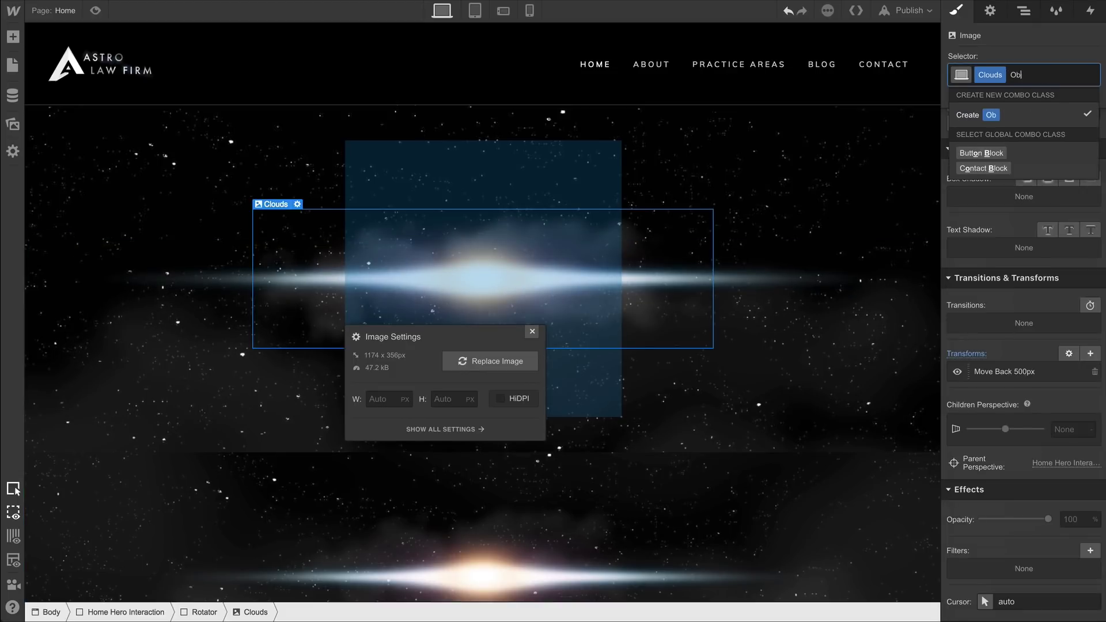
pyautogui.write('Obnoxiously Close')
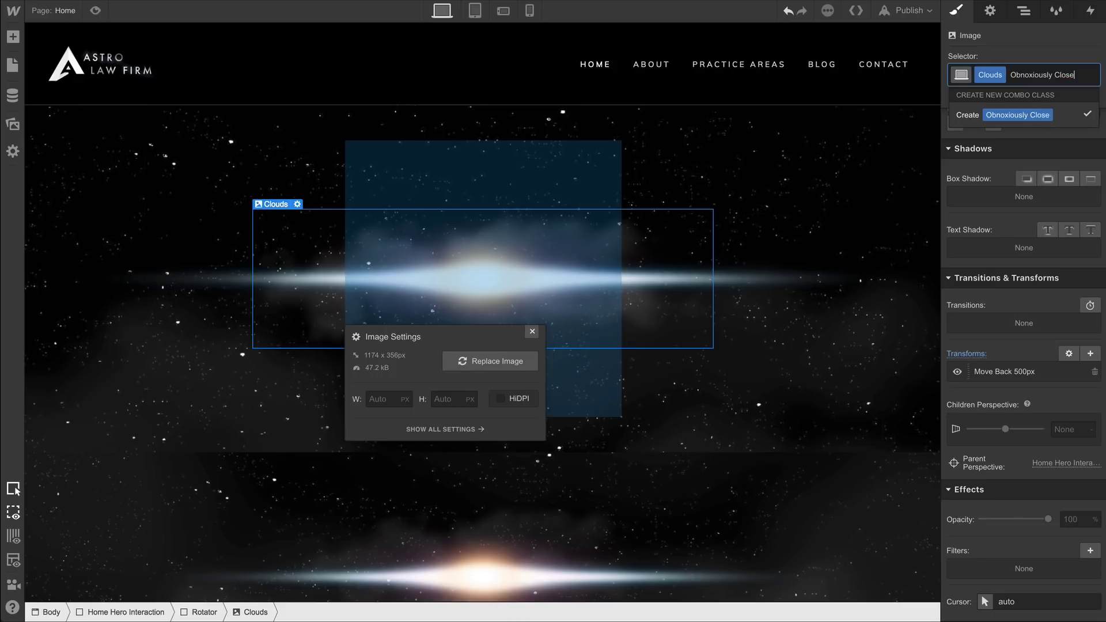
pyautogui.press('Return')
pyautogui.scroll(10, 1050, 161)
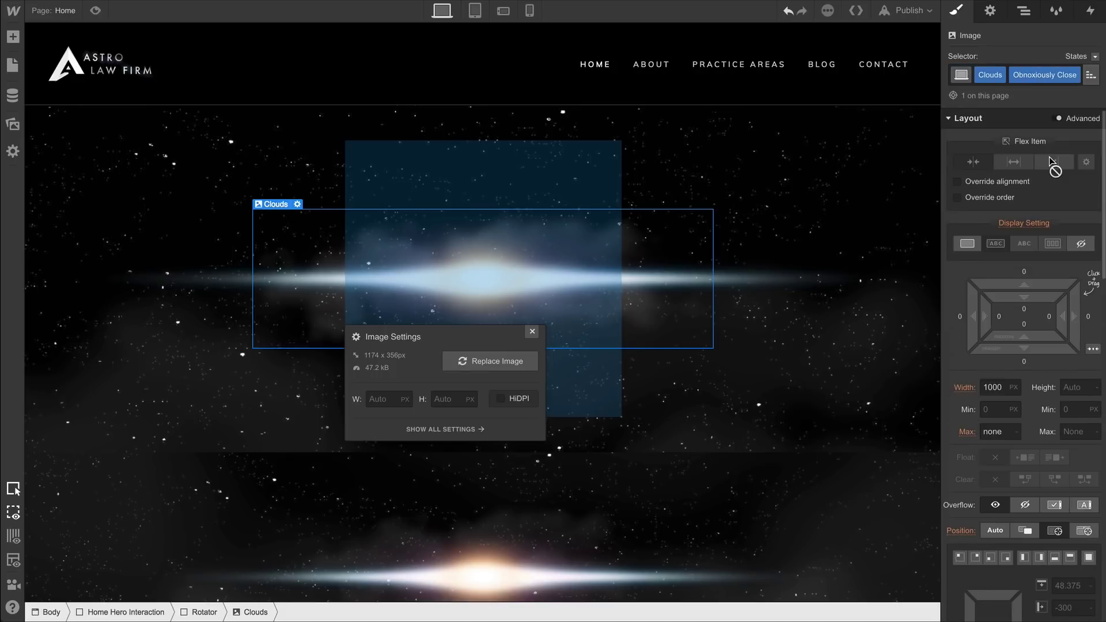
pyautogui.click(1001, 387)
pyautogui.write('2000')
# Edit its move transform to Y 93px and Z 600px, then close Image Settings
pyautogui.scroll(-6, 1001, 387)
pyautogui.click(1011, 373)
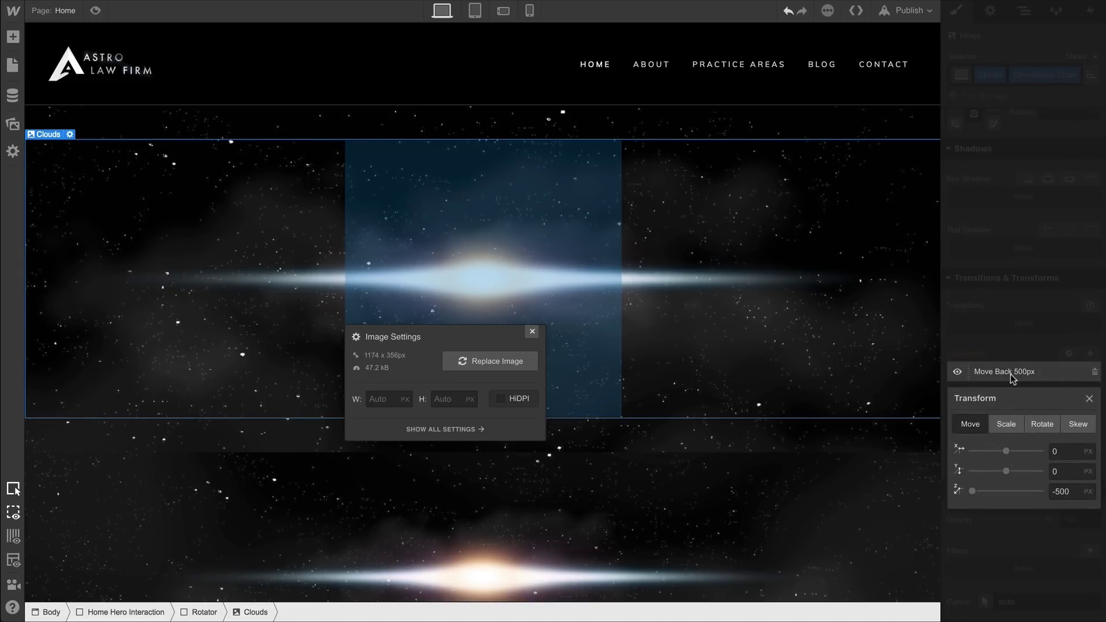
pyautogui.moveTo(1006, 470); pyautogui.dragTo(1053, 494)
pyautogui.doubleClick(1054, 492)
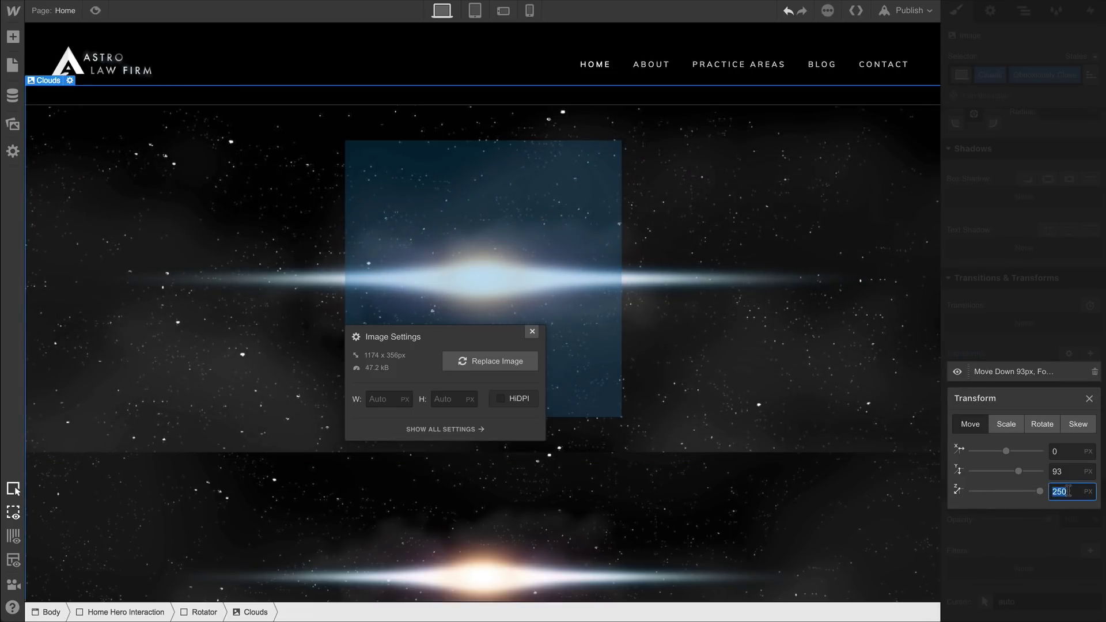
pyautogui.write('600')
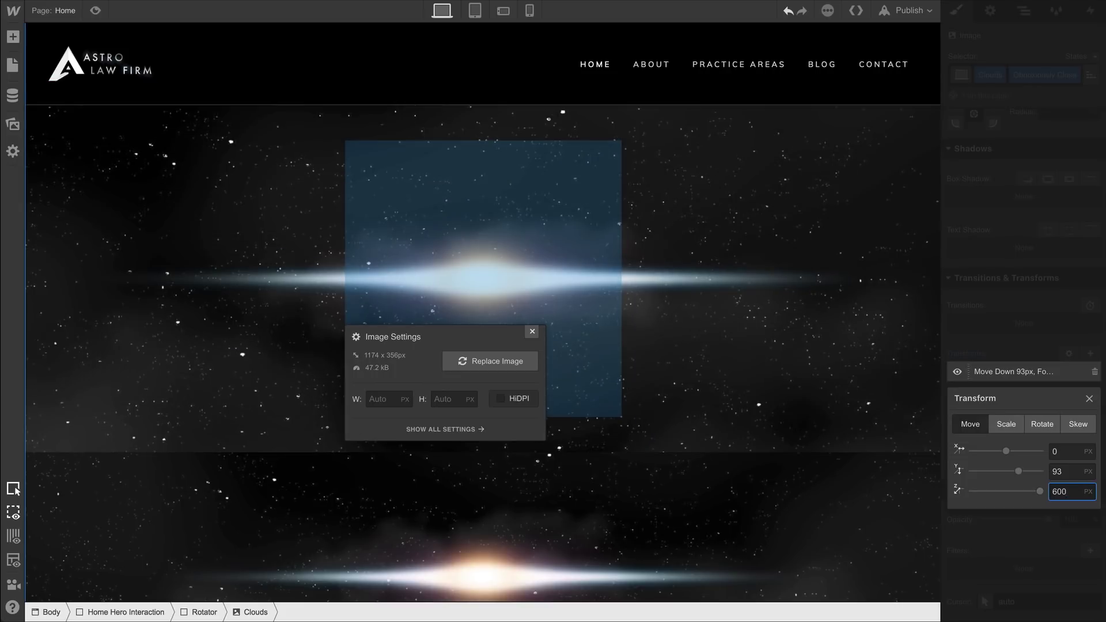
pyautogui.click(1089, 399)
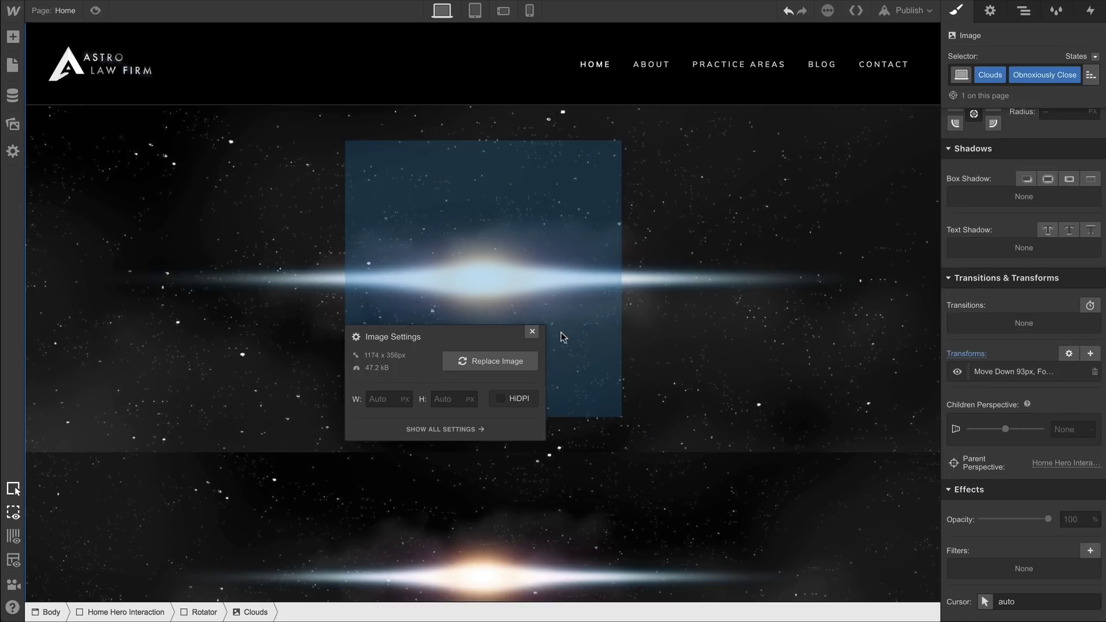
pyautogui.click(531, 333)
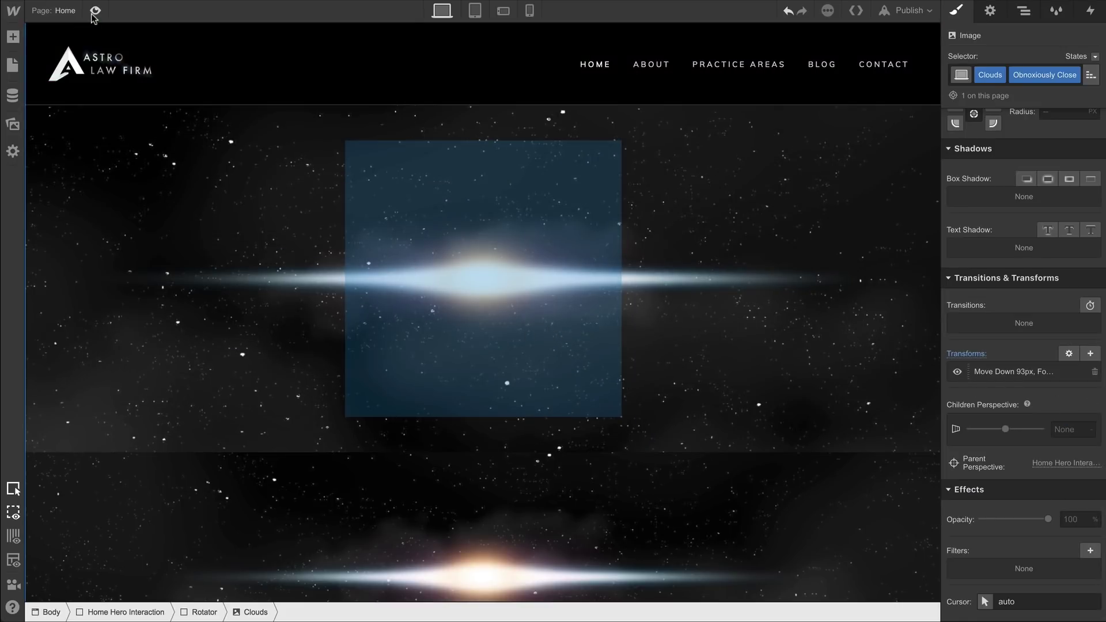
# Preview the parallax effect, then back in editing select Rotator in the Navigator
pyautogui.click(94, 14)
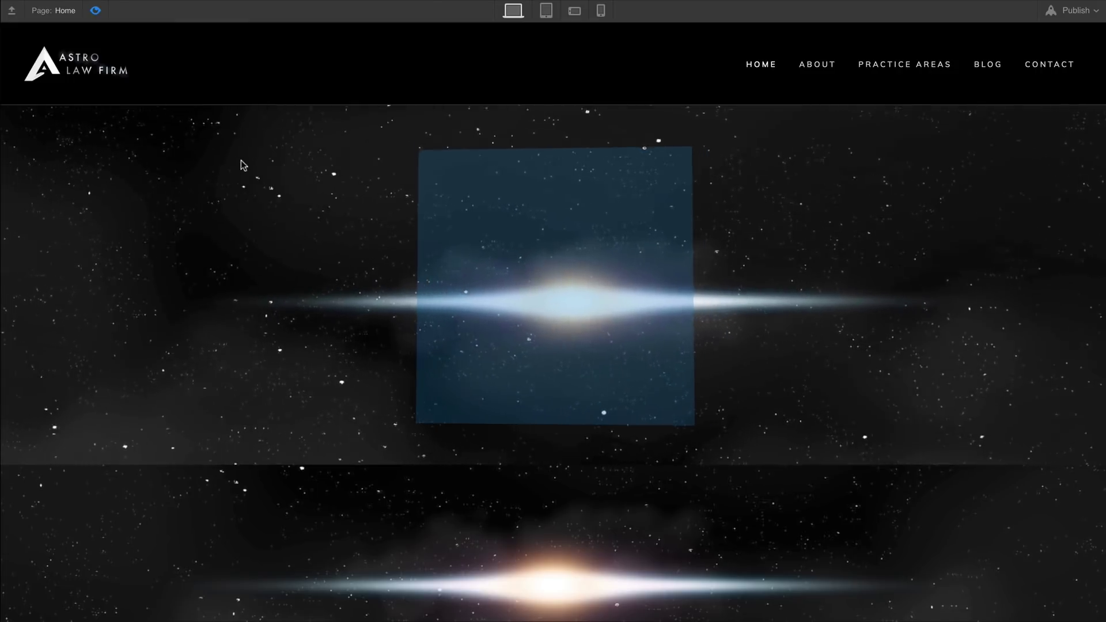
pyautogui.click(95, 10)
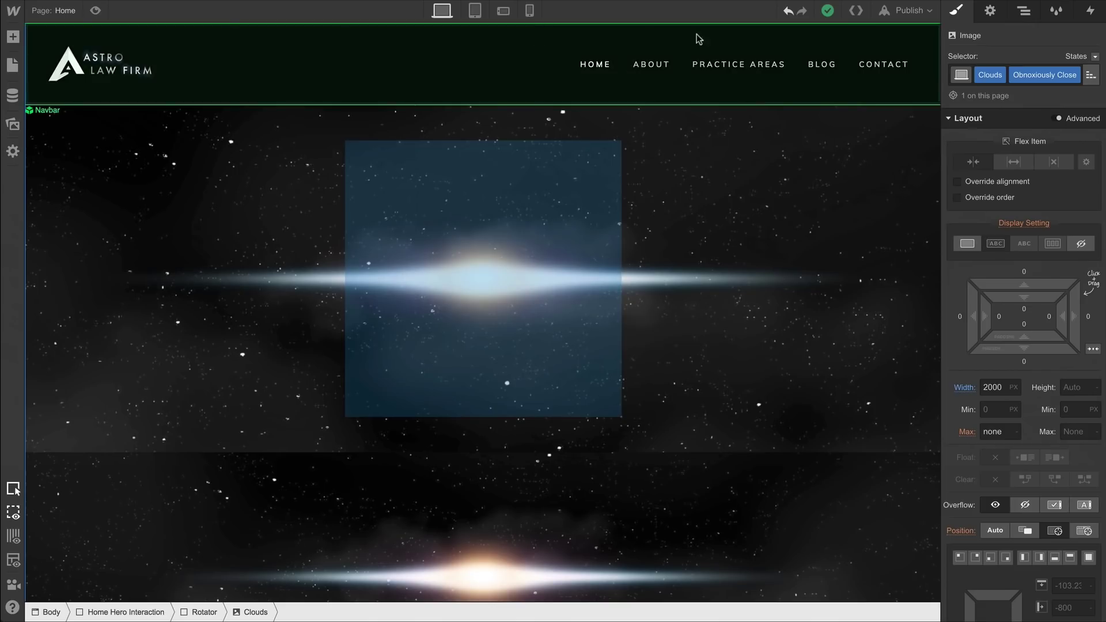
pyautogui.click(1023, 11)
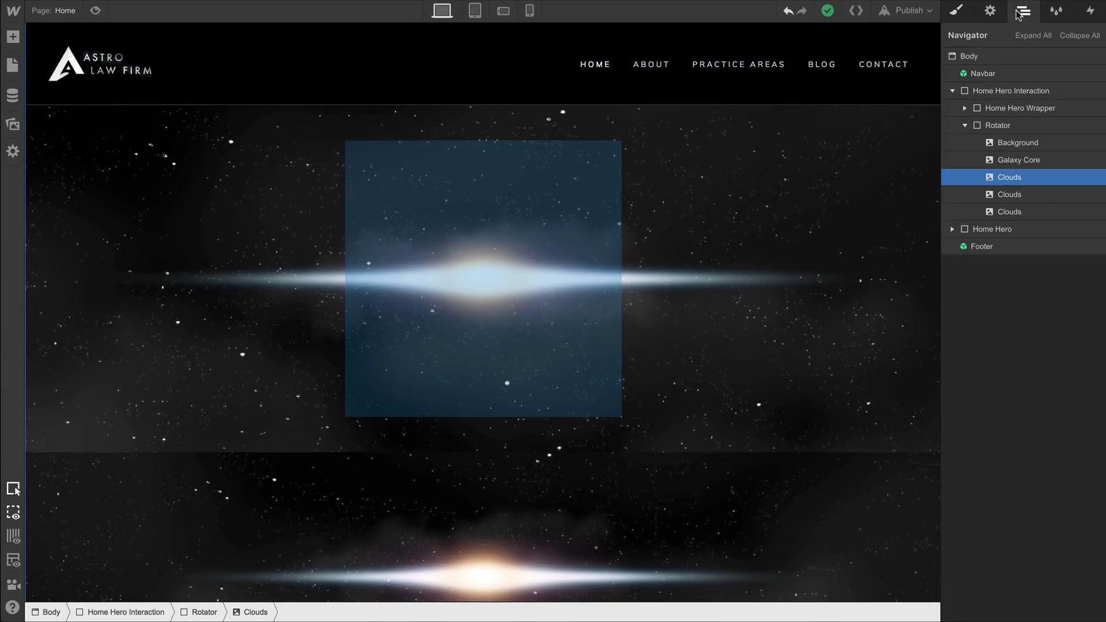
pyautogui.click(1003, 125)
# Give Rotator a transparent background and set its width and height to 0
pyautogui.press('s')
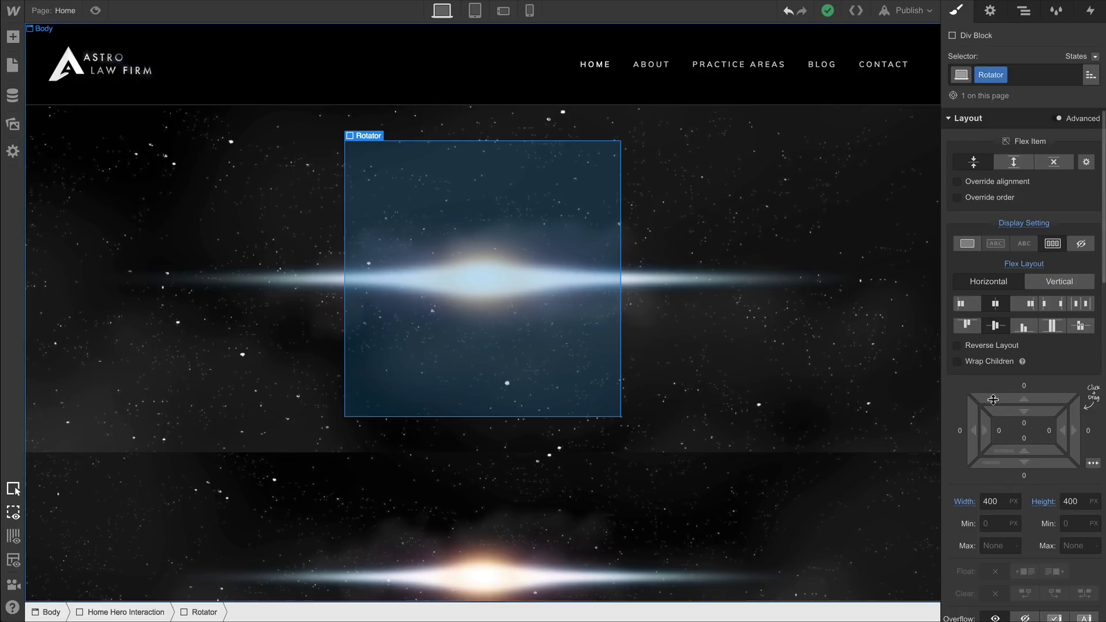
pyautogui.scroll(-5, 987, 442)
pyautogui.click(970, 449)
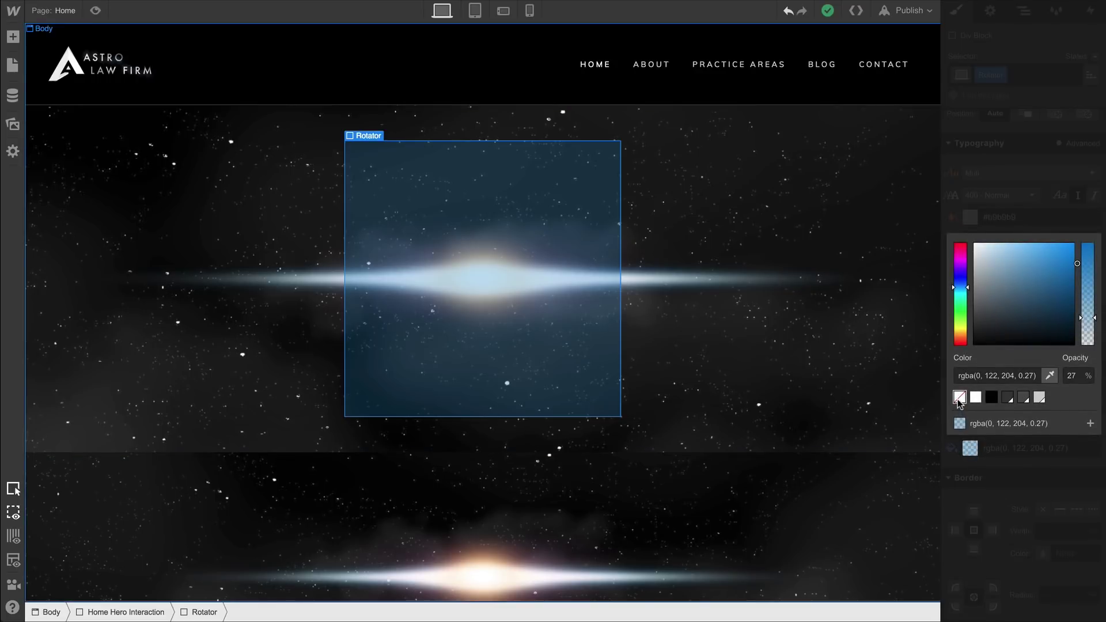
pyautogui.click(959, 398)
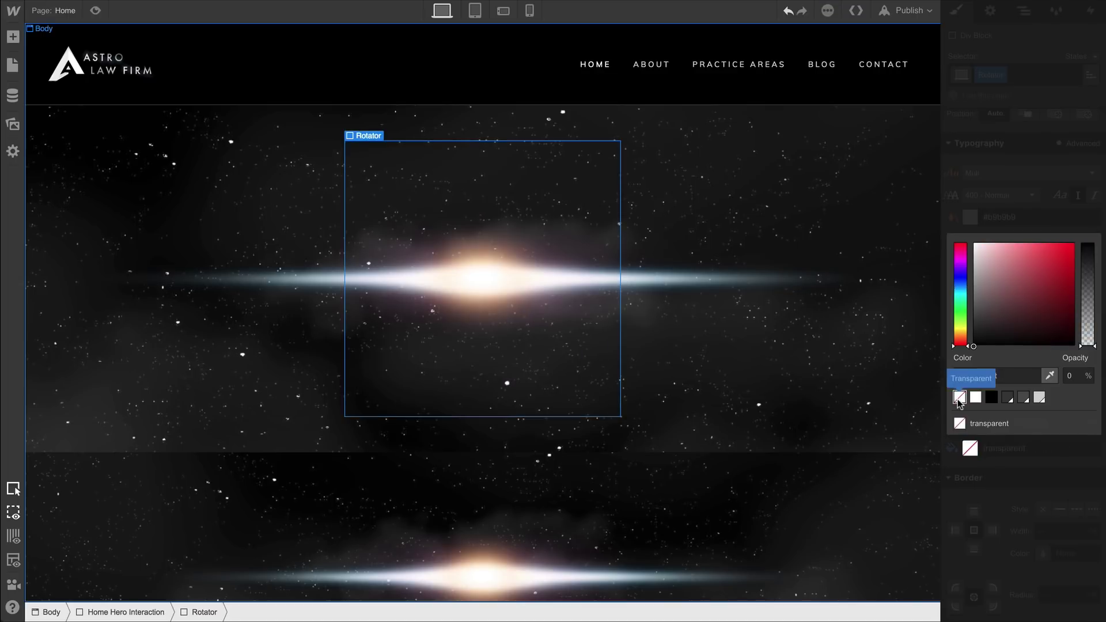
pyautogui.click(990, 206)
pyautogui.click(994, 501)
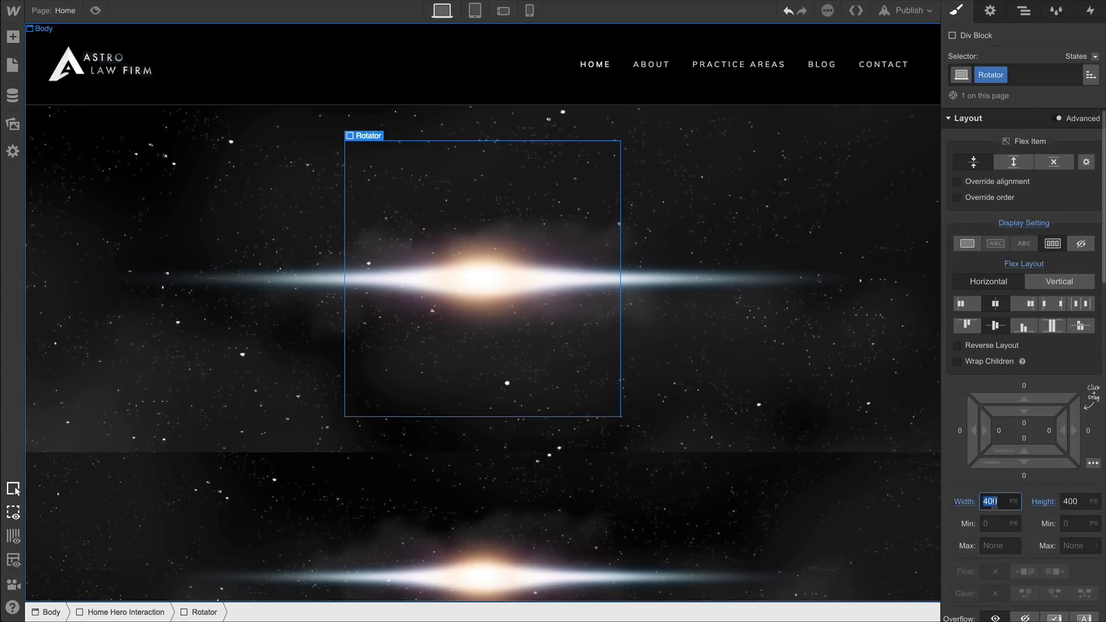
pyautogui.write('0')
pyautogui.click(1067, 501)
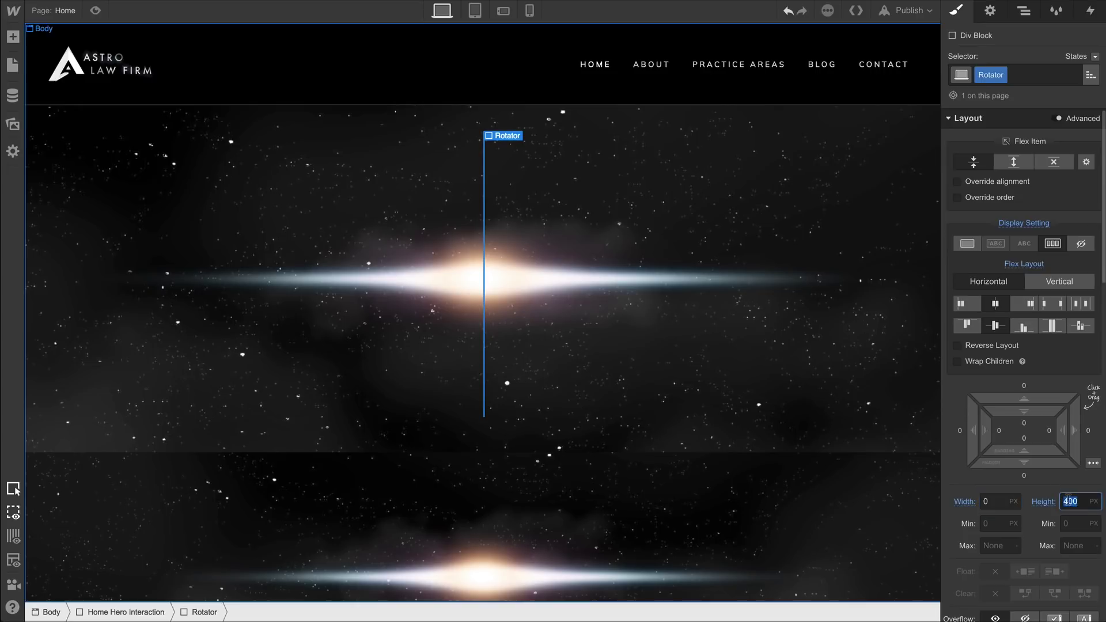
pyautogui.write('0')
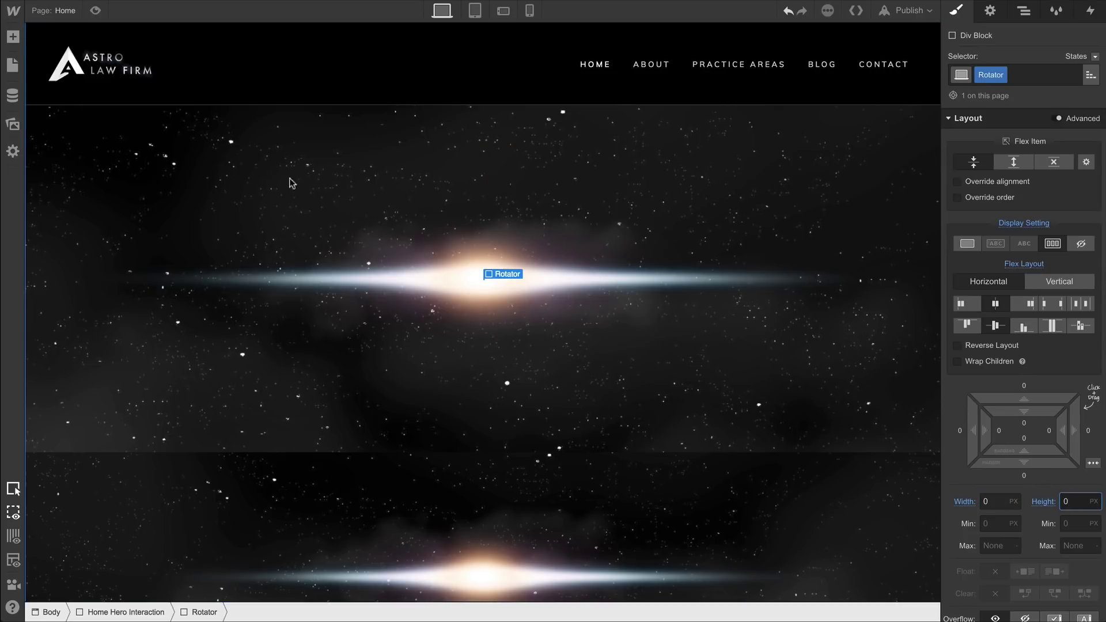
# Preview the hero, return to editing and deselect the Rotator
pyautogui.click(95, 10)
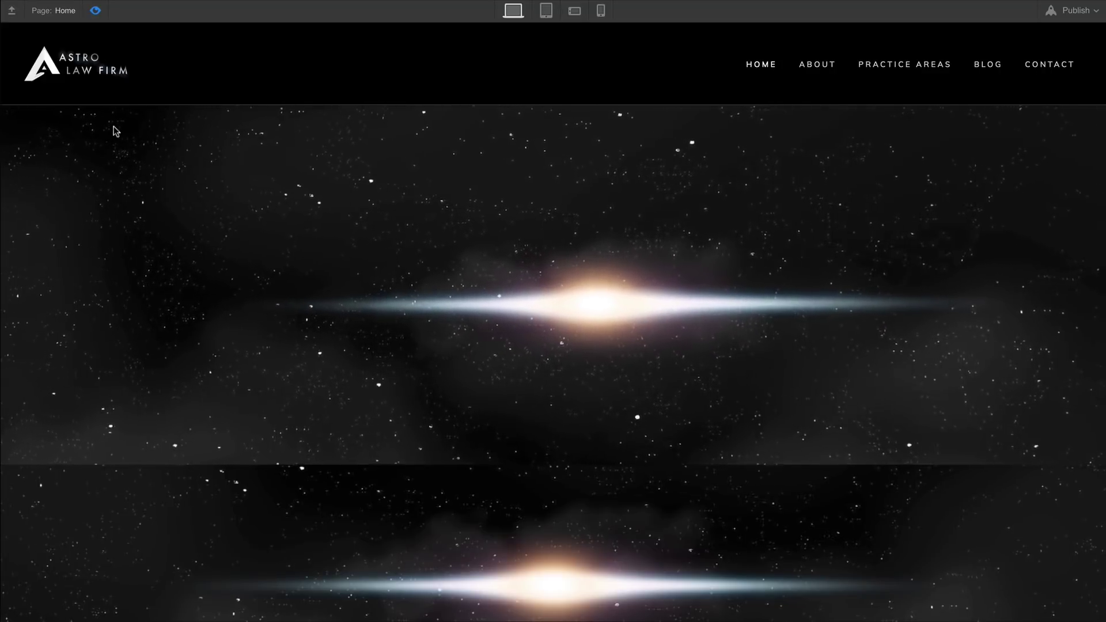
pyautogui.click(95, 11)
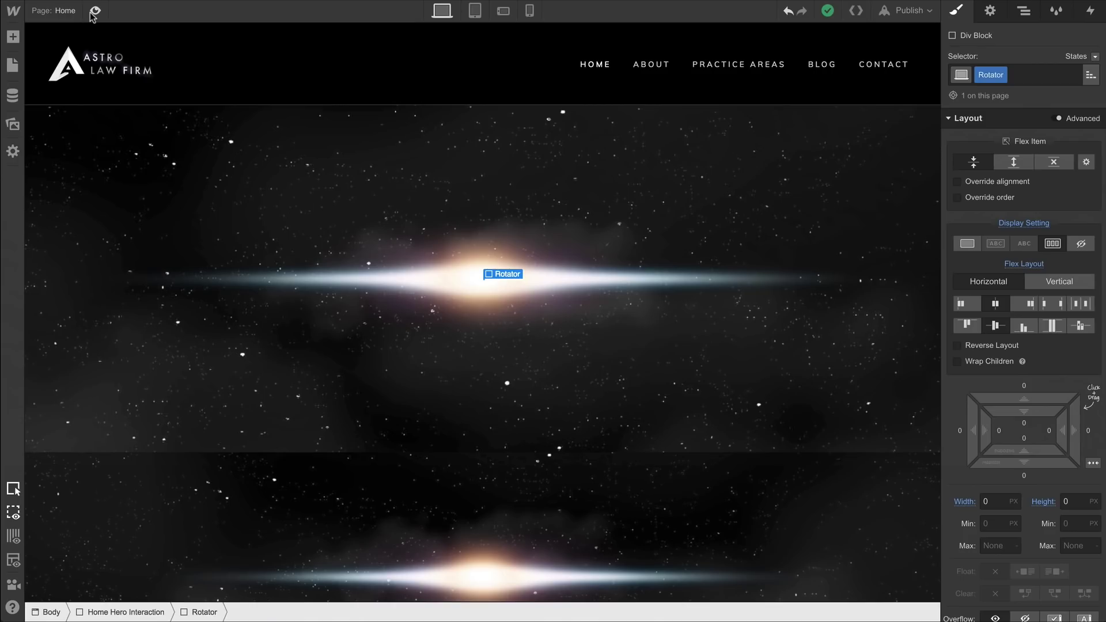
pyautogui.press('Escape')
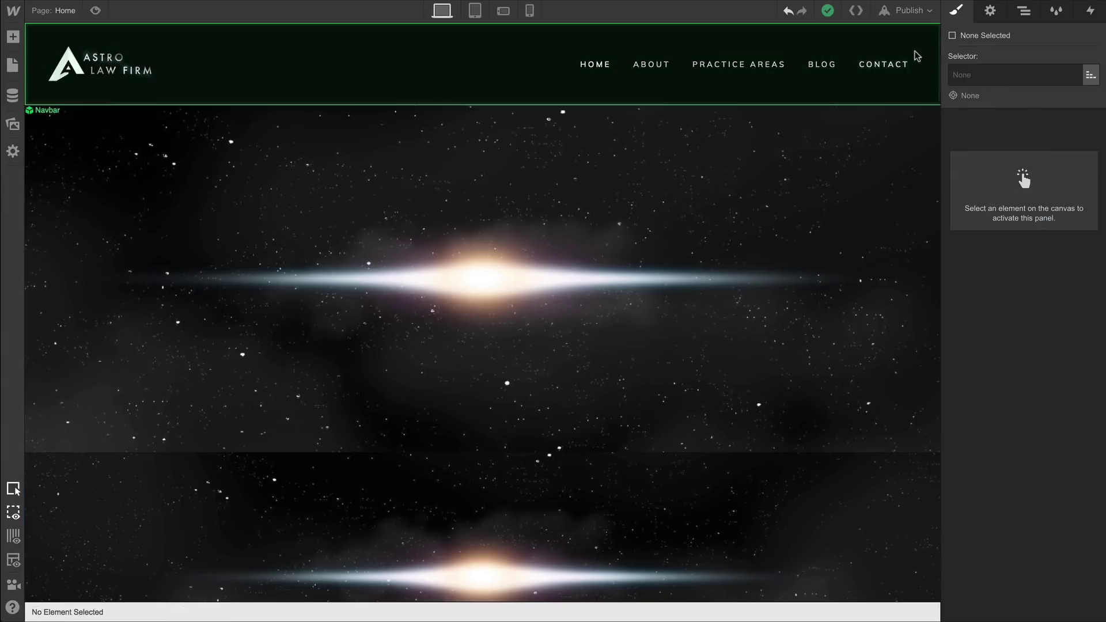
# Set the Home Hero Wrapper to display block, position relative and z-index 999
pyautogui.click(1018, 17)
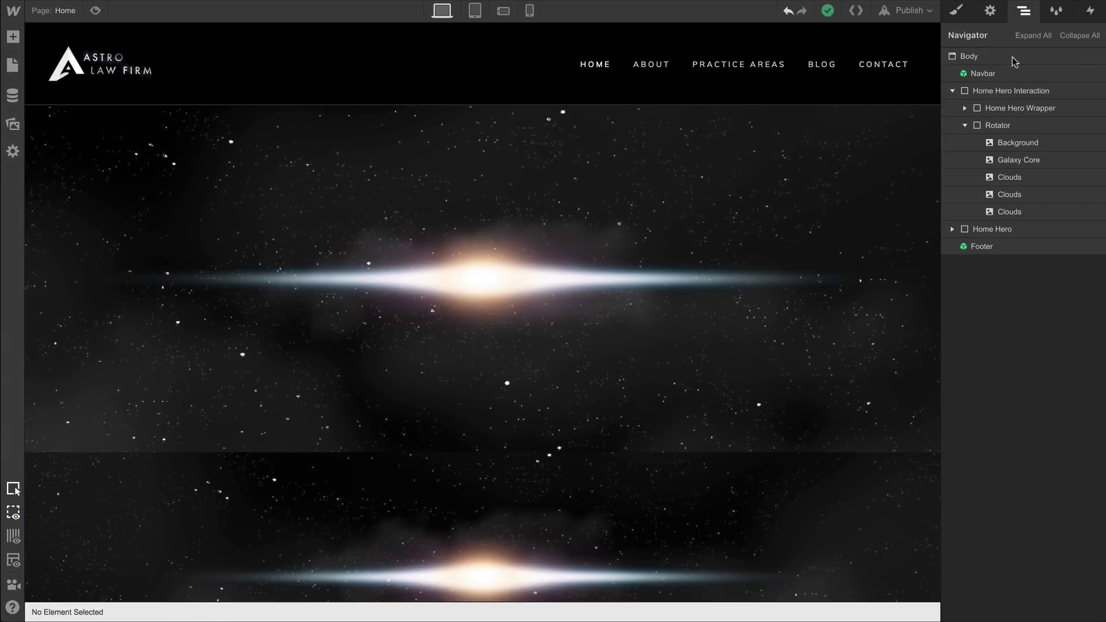
pyautogui.click(1014, 108)
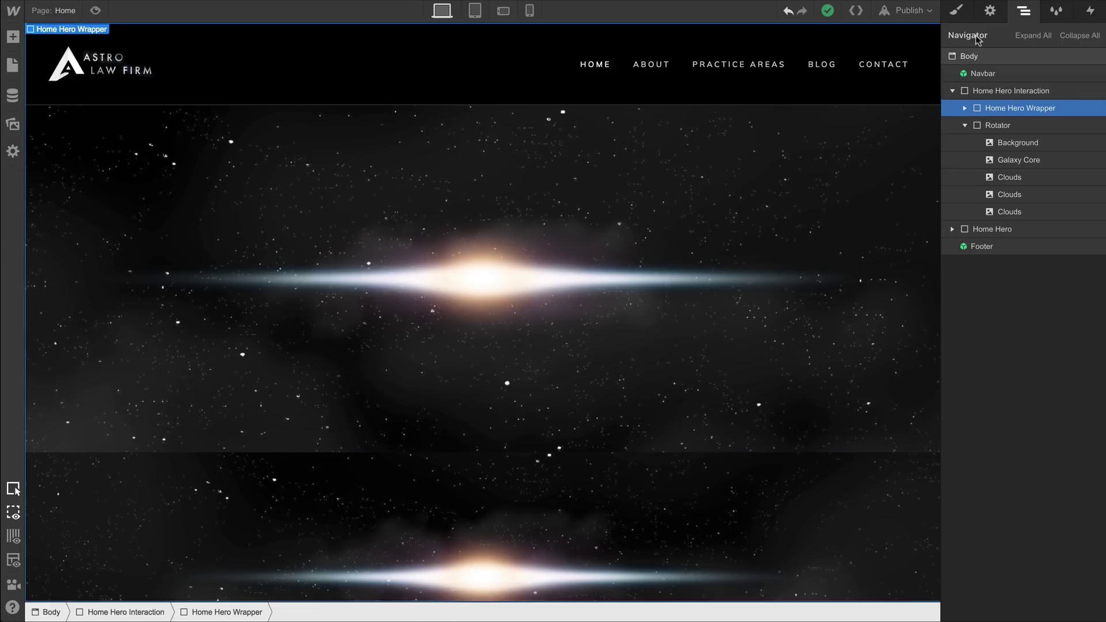
pyautogui.click(960, 10)
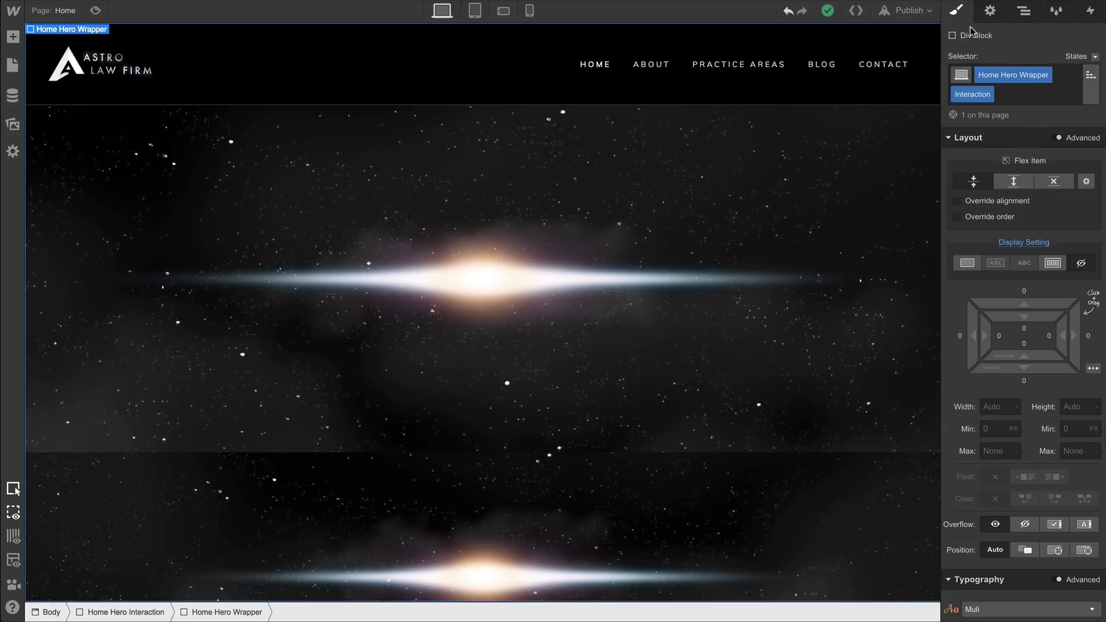
pyautogui.click(966, 264)
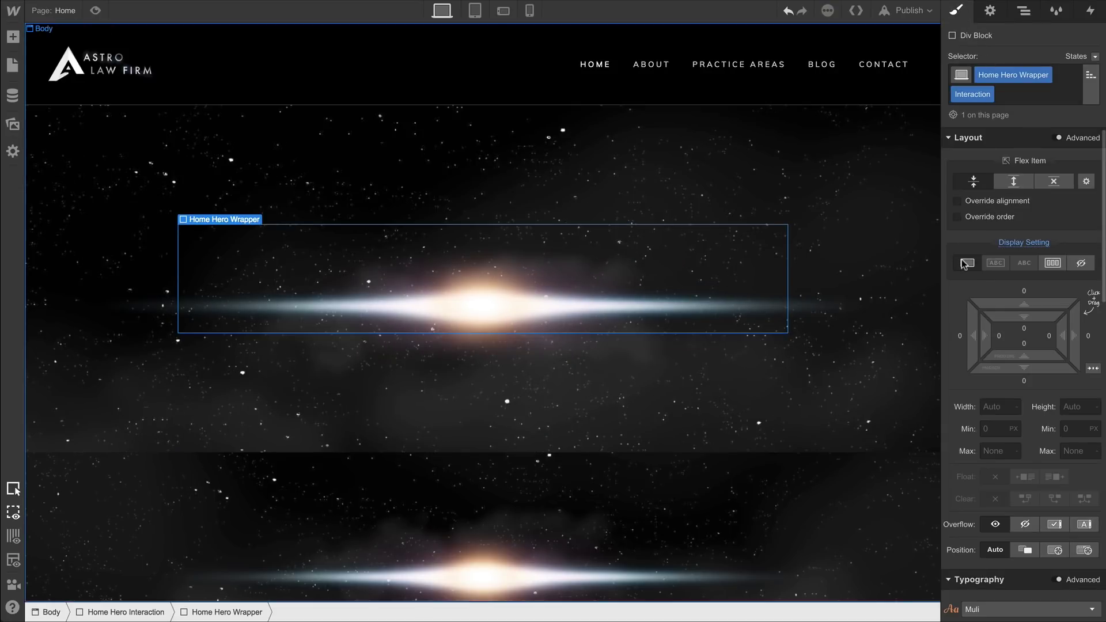
pyautogui.click(1025, 550)
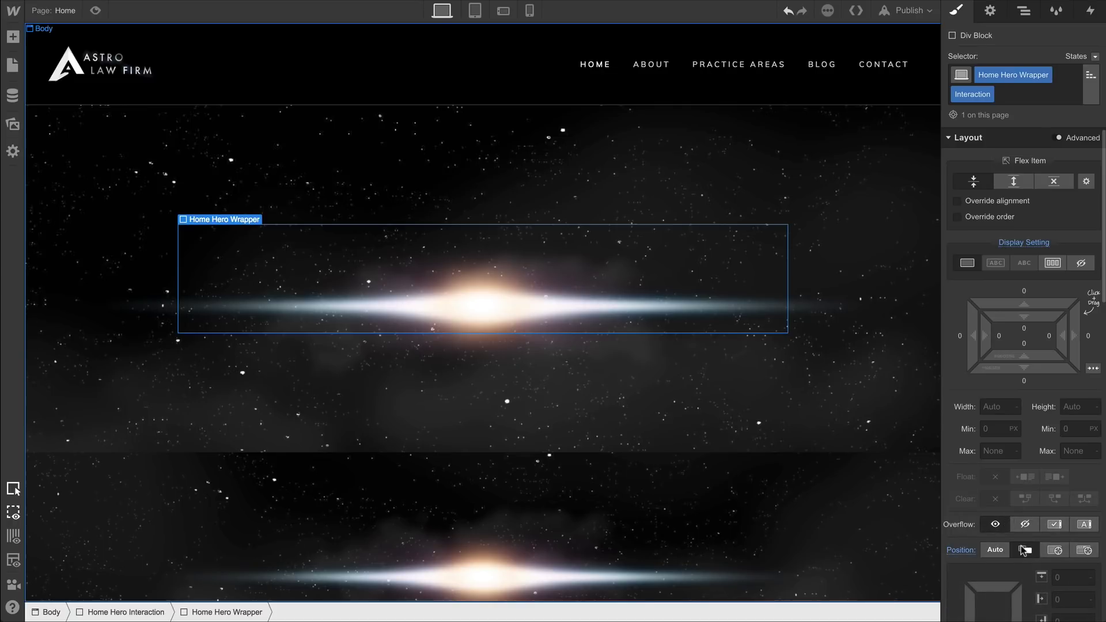
pyautogui.scroll(-5, 1029, 541)
pyautogui.click(1063, 414)
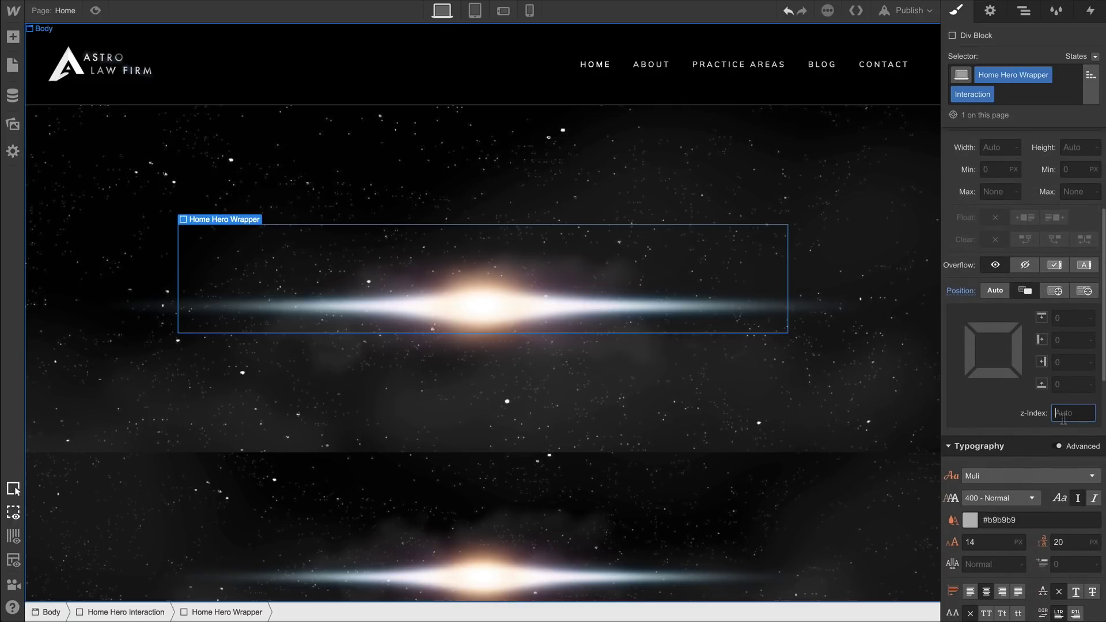
pyautogui.write('999')
pyautogui.press('Return')
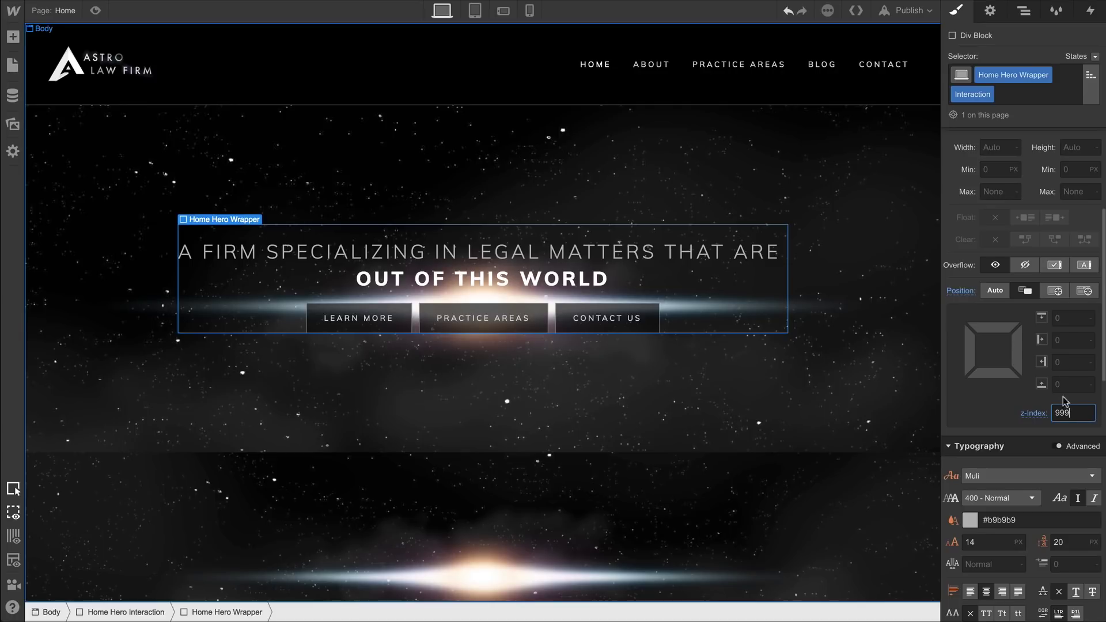
# Move Rotator above Home Hero Wrapper, give the wrapper a 148px top margin, then preview
pyautogui.click(1024, 11)
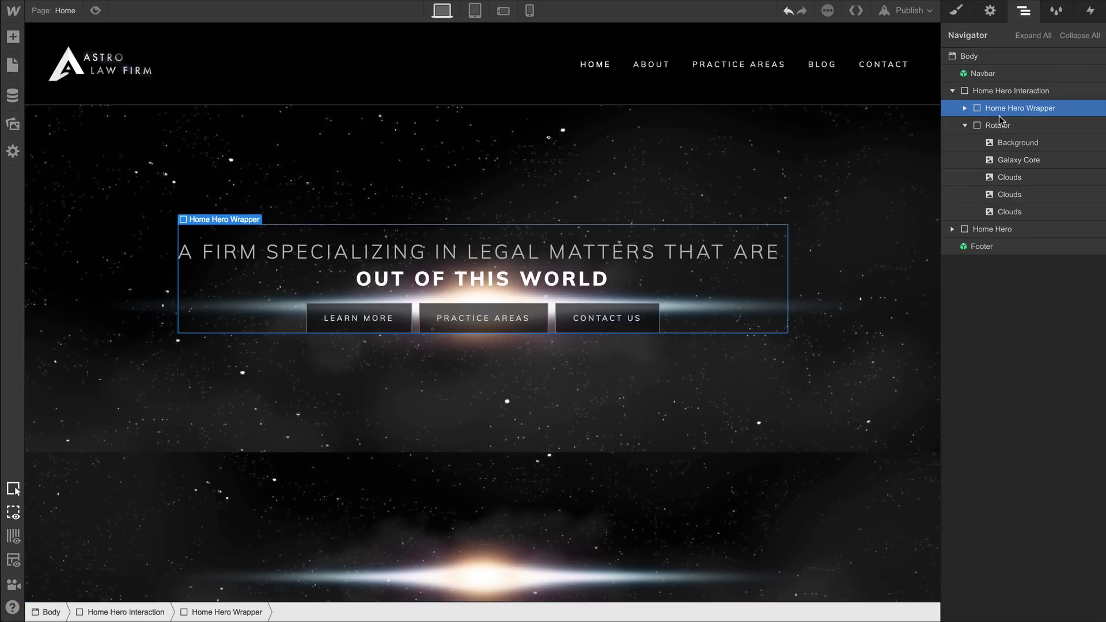
pyautogui.moveTo(998, 123); pyautogui.dragTo(999, 106)
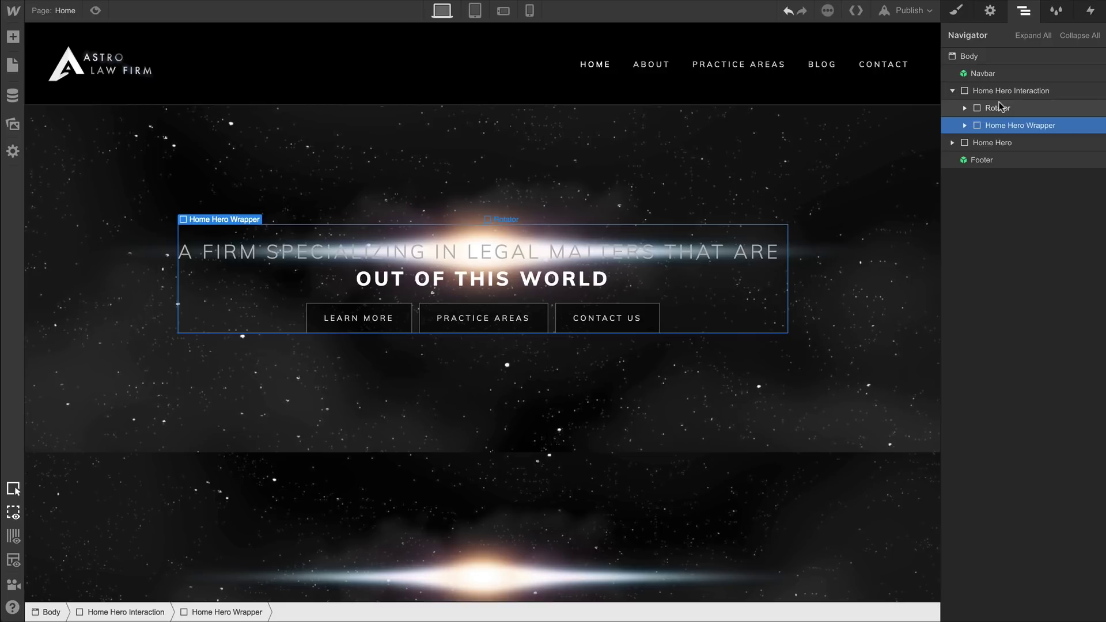
pyautogui.click(958, 11)
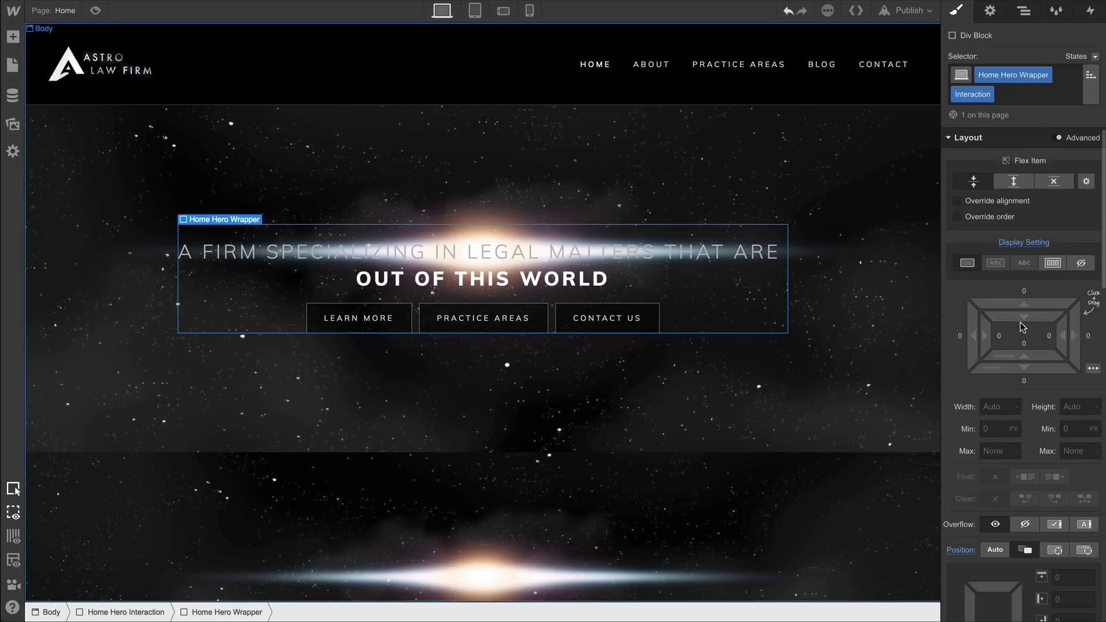
pyautogui.scroll(-2, 1024, 260)
pyautogui.moveTo(1024, 260); pyautogui.dragTo(1011, 1)
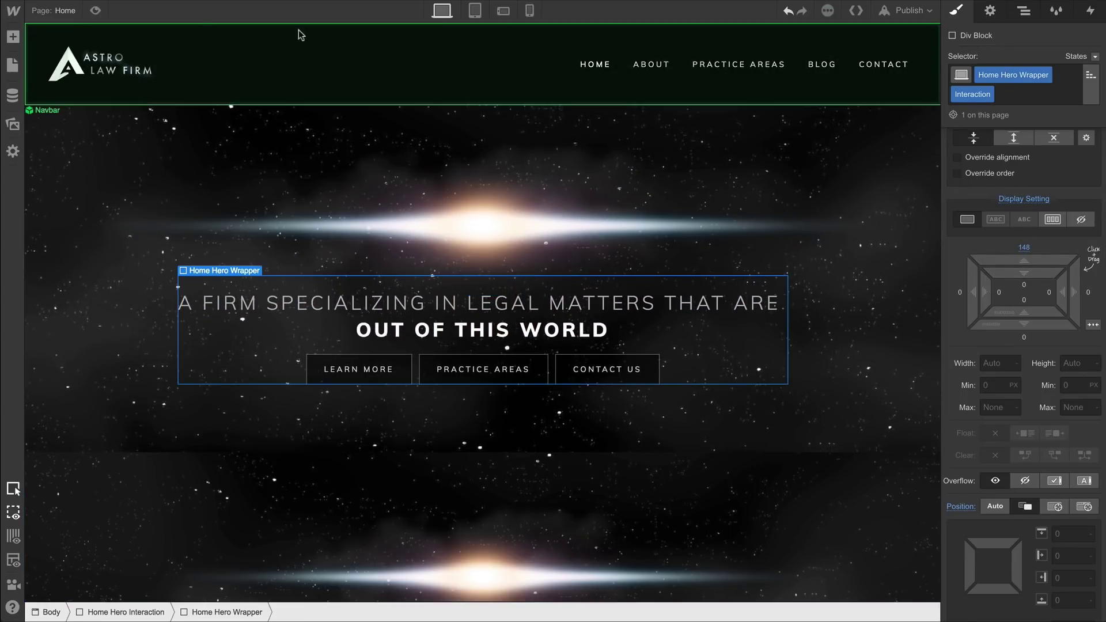
pyautogui.click(96, 10)
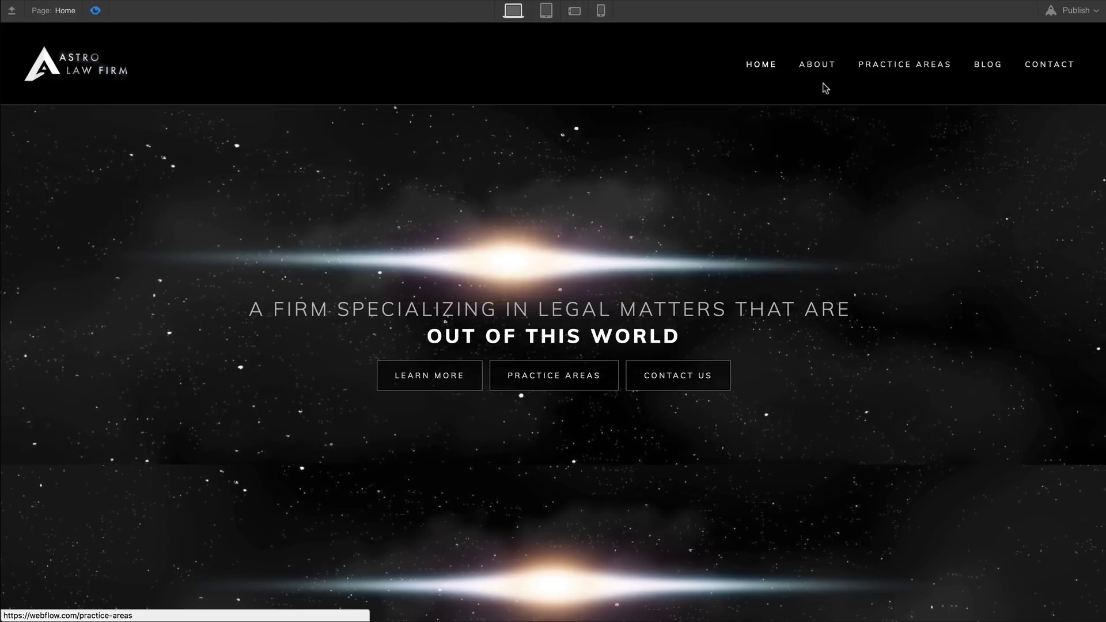
pyautogui.click(95, 12)
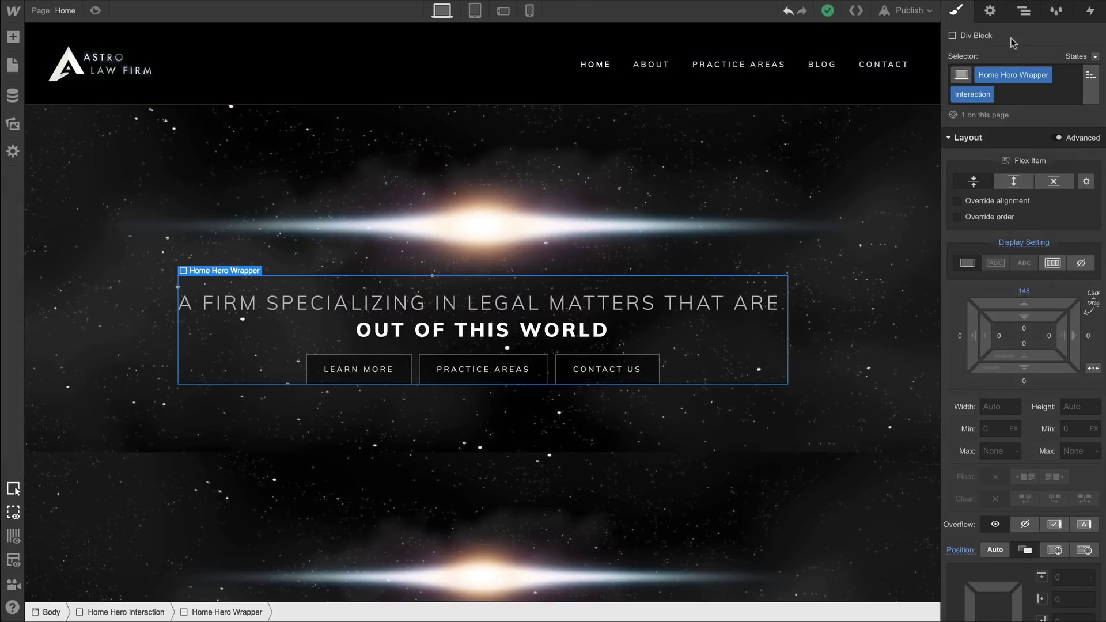
# Hide the Home Hero Interaction section on tablet and phone
pyautogui.click(1022, 13)
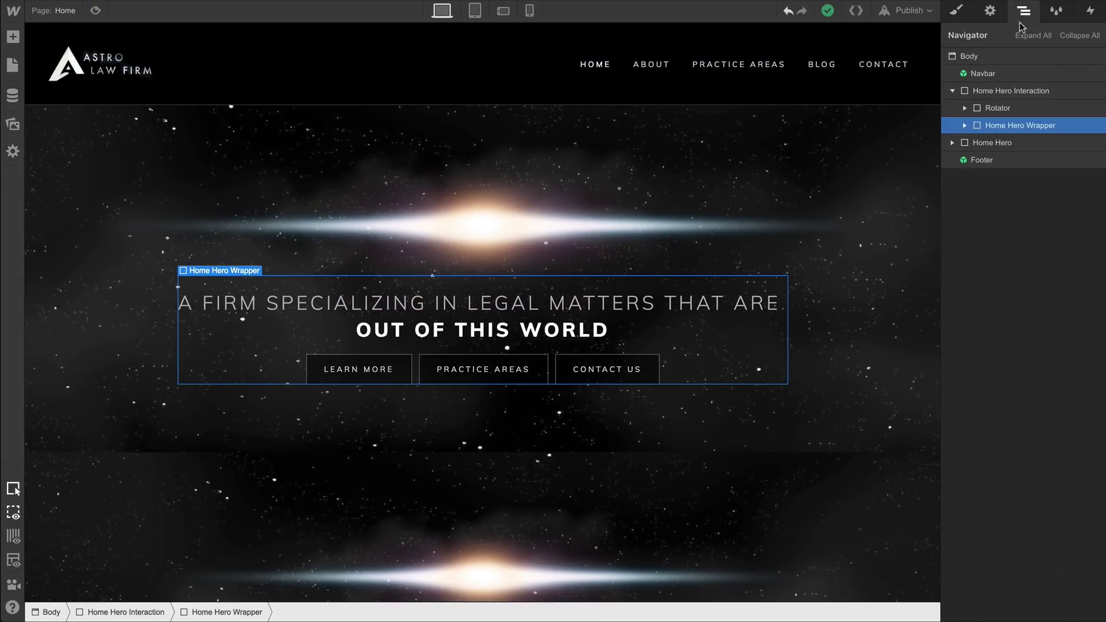
pyautogui.click(1005, 91)
pyautogui.click(990, 12)
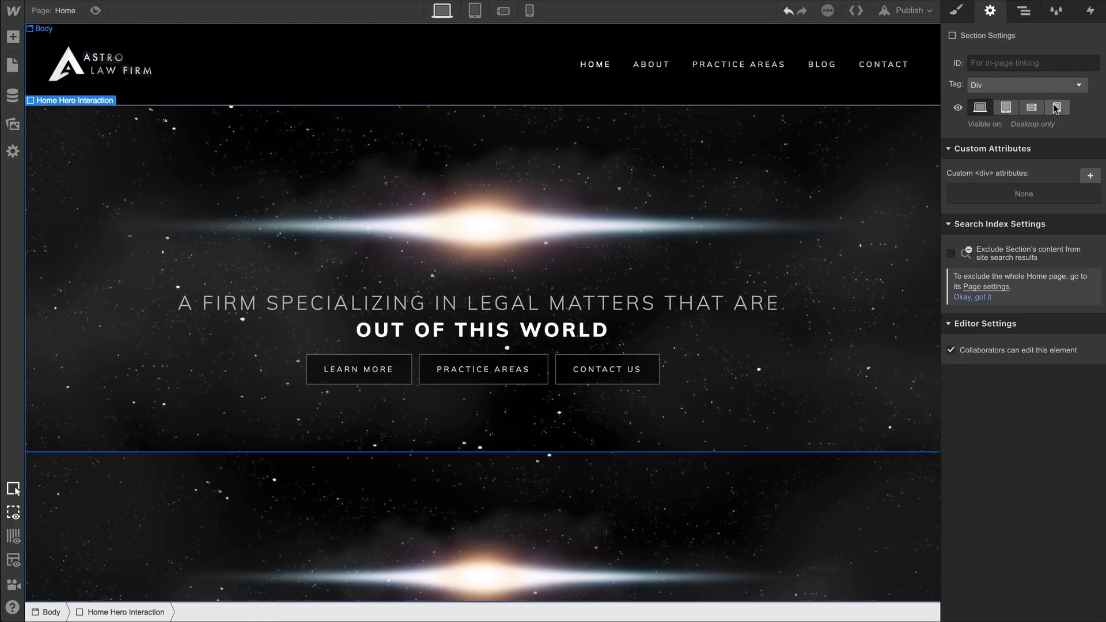
# Hide the static Home Hero section on desktop and preview the page
pyautogui.click(1024, 18)
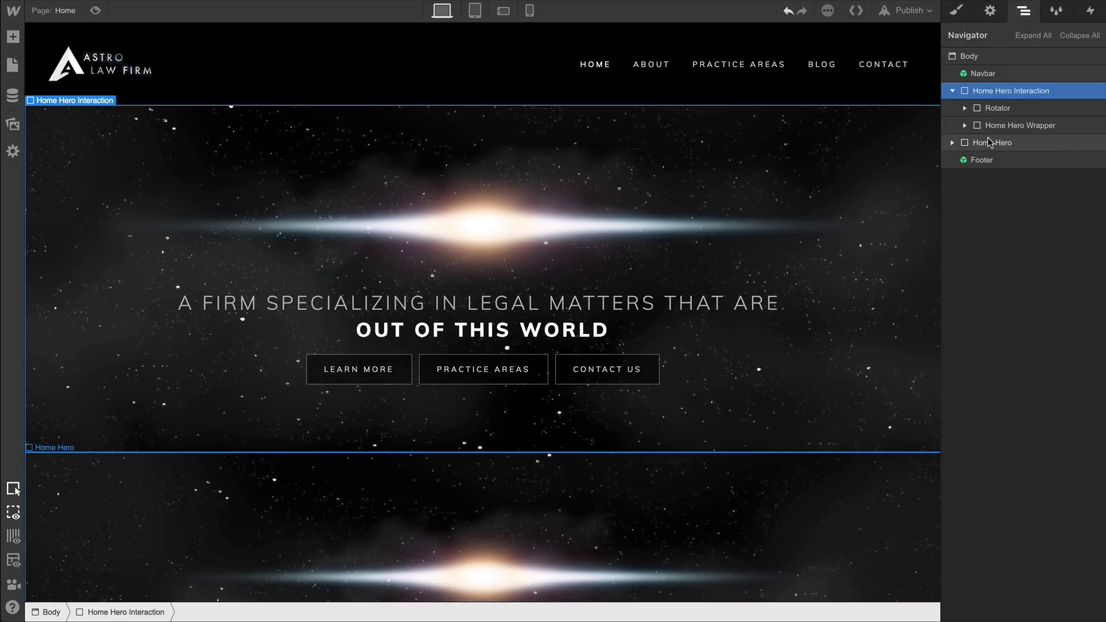
pyautogui.click(990, 143)
pyautogui.click(991, 10)
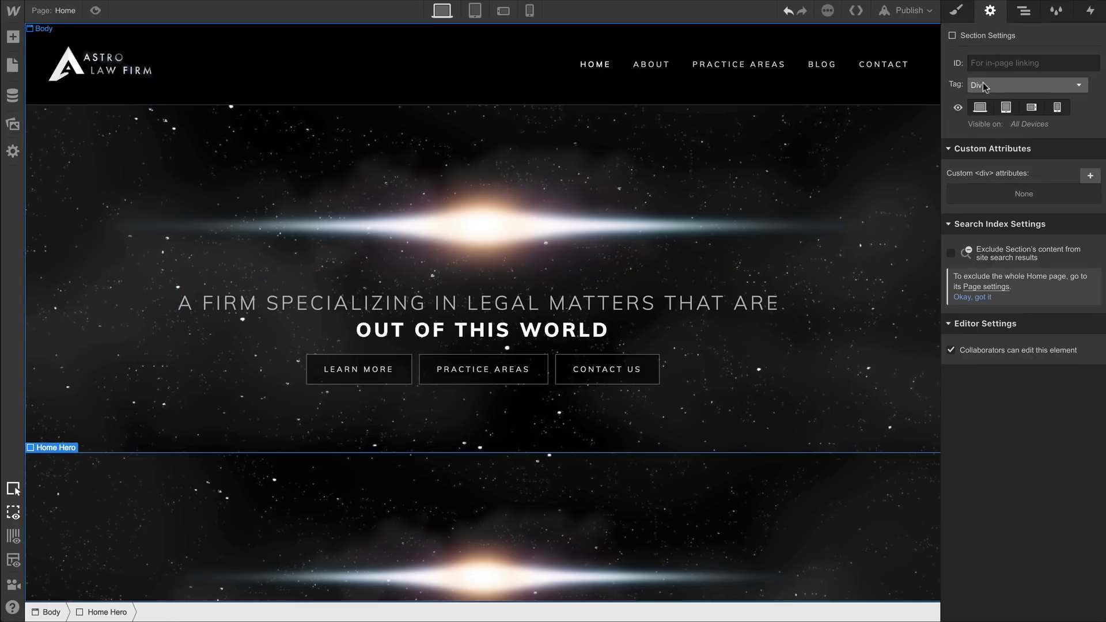
pyautogui.click(980, 107)
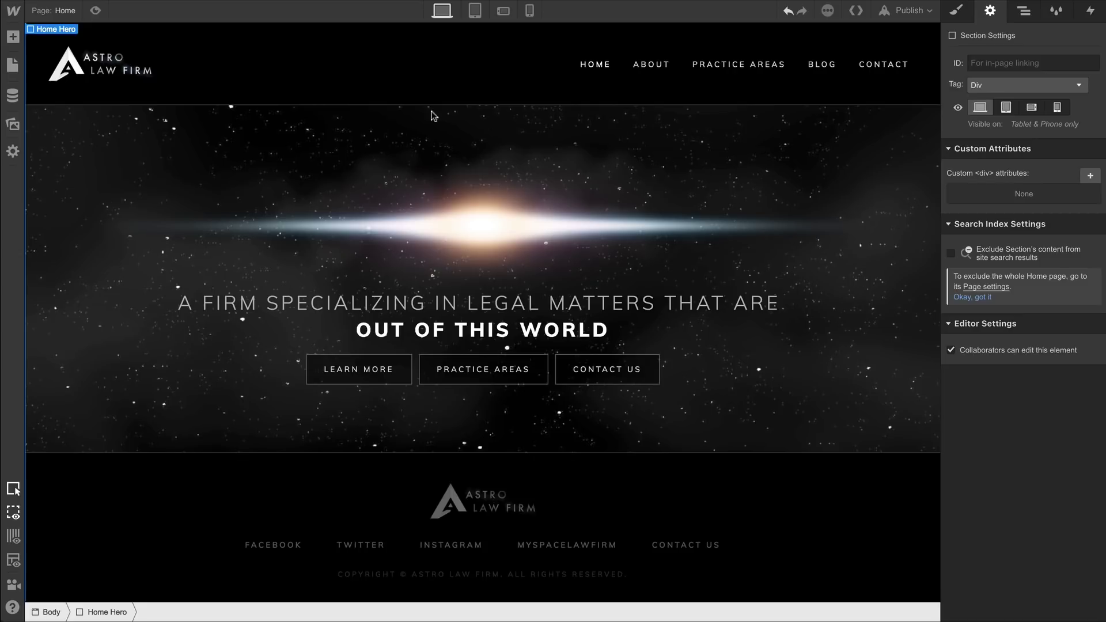
pyautogui.click(97, 11)
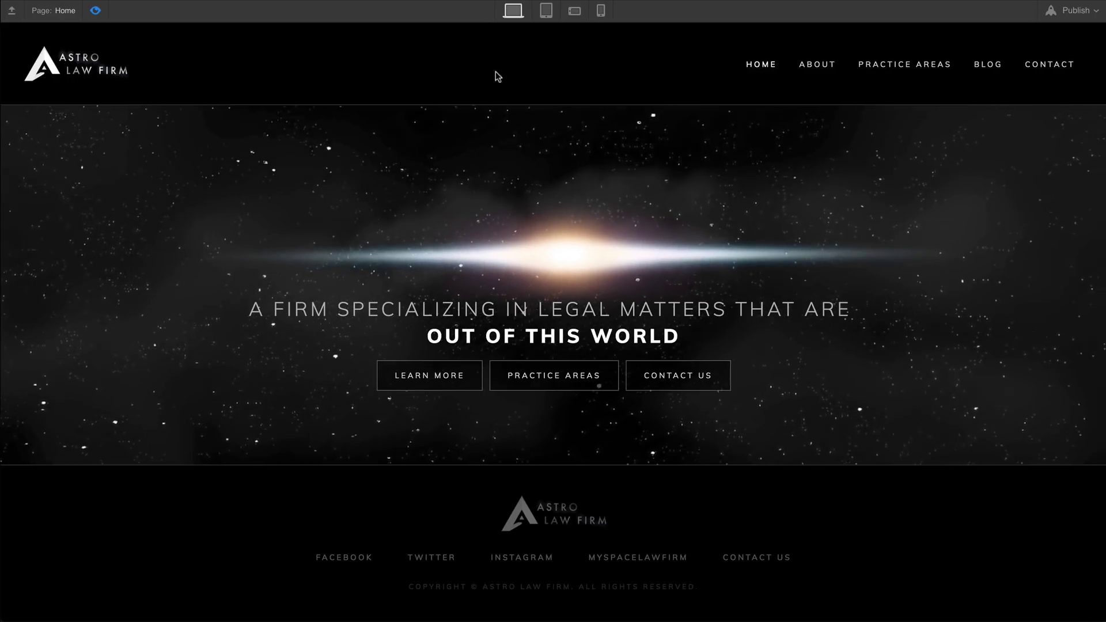
pyautogui.click(546, 12)
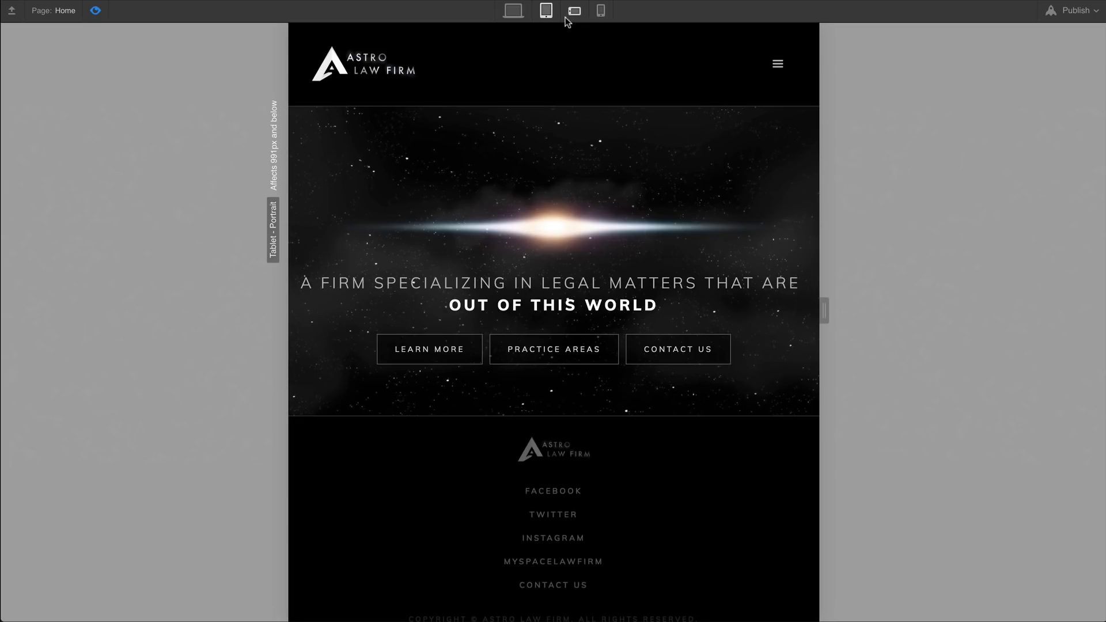
pyautogui.click(573, 14)
pyautogui.click(597, 16)
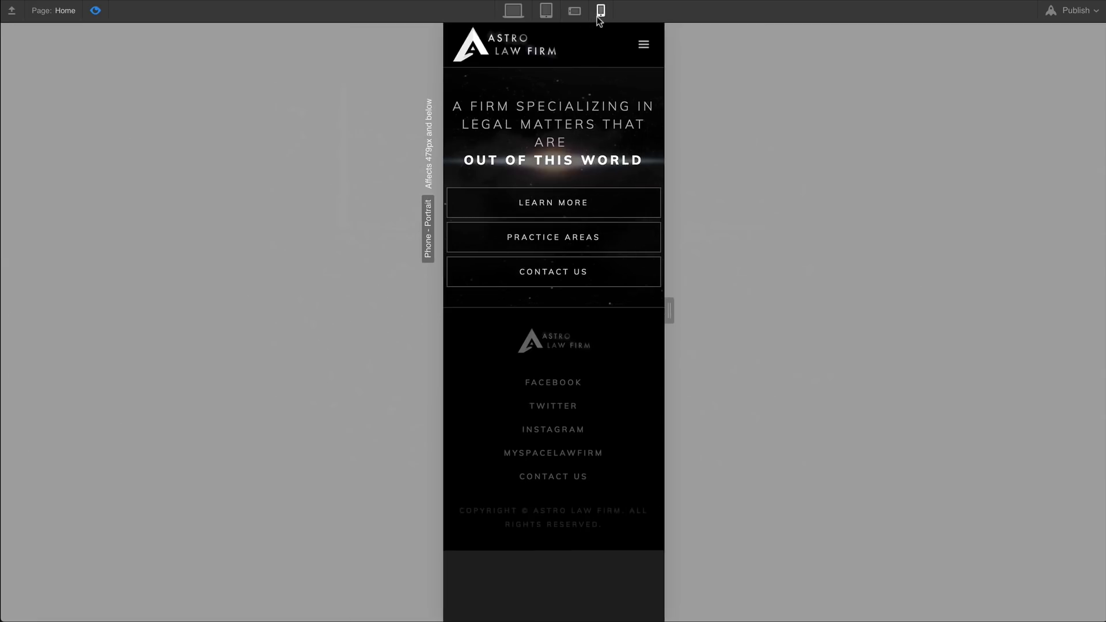
pyautogui.click(520, 16)
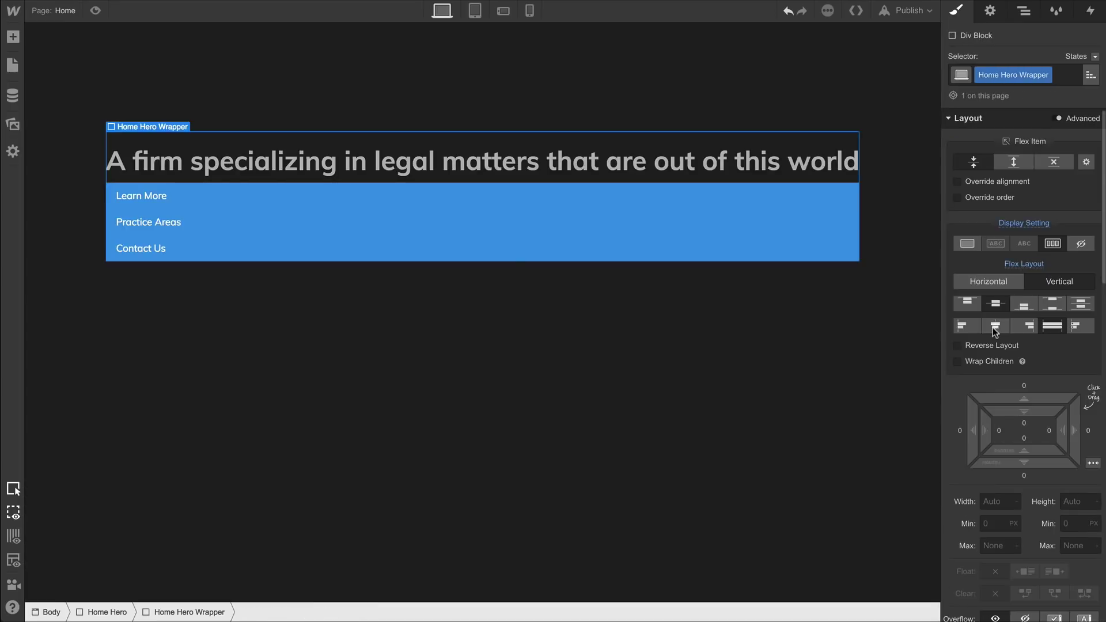
# Center the hero content within the wrapper using Flex Layout center alignment
pyautogui.click(995, 327)
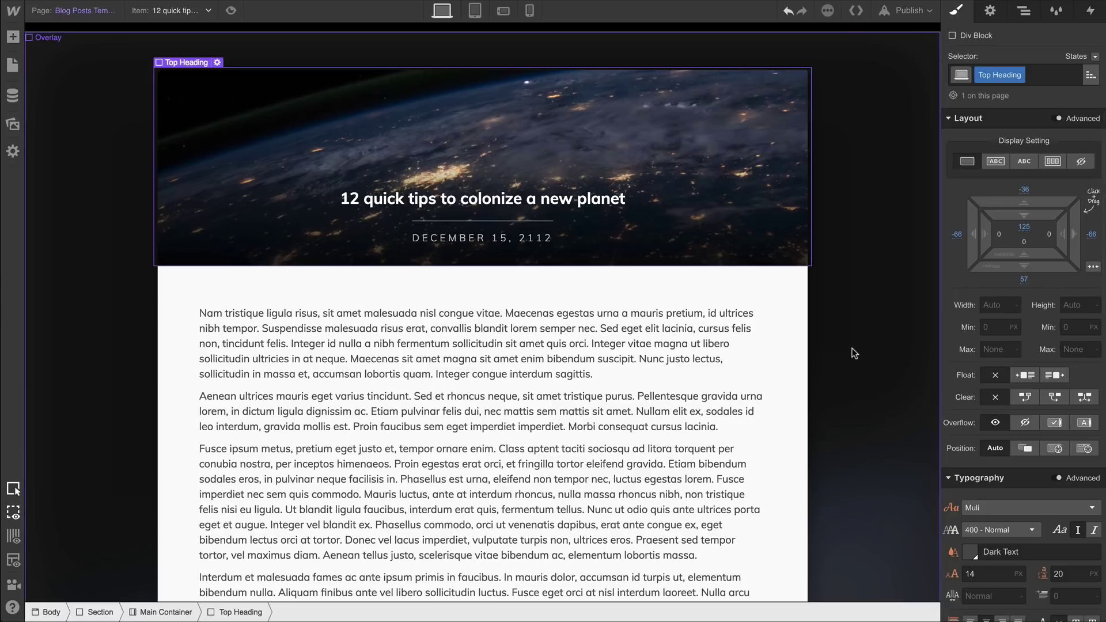
pyautogui.scroll(2, 849, 347)
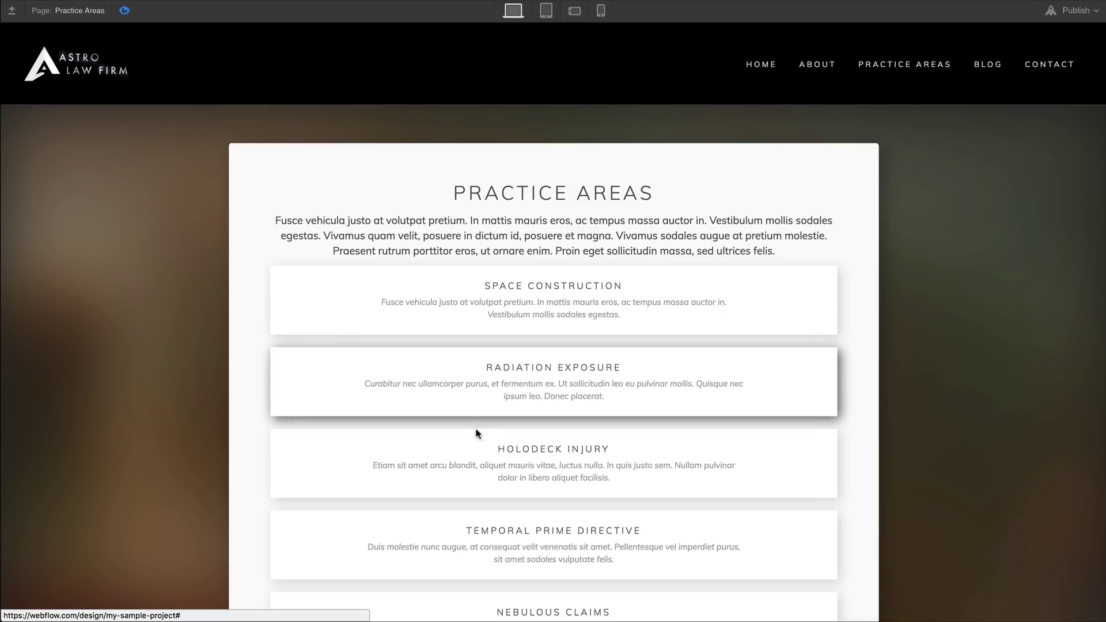
# Scroll the published home hero, then visit the About and Practice Areas pages
pyautogui.scroll(-6, 489, 456)
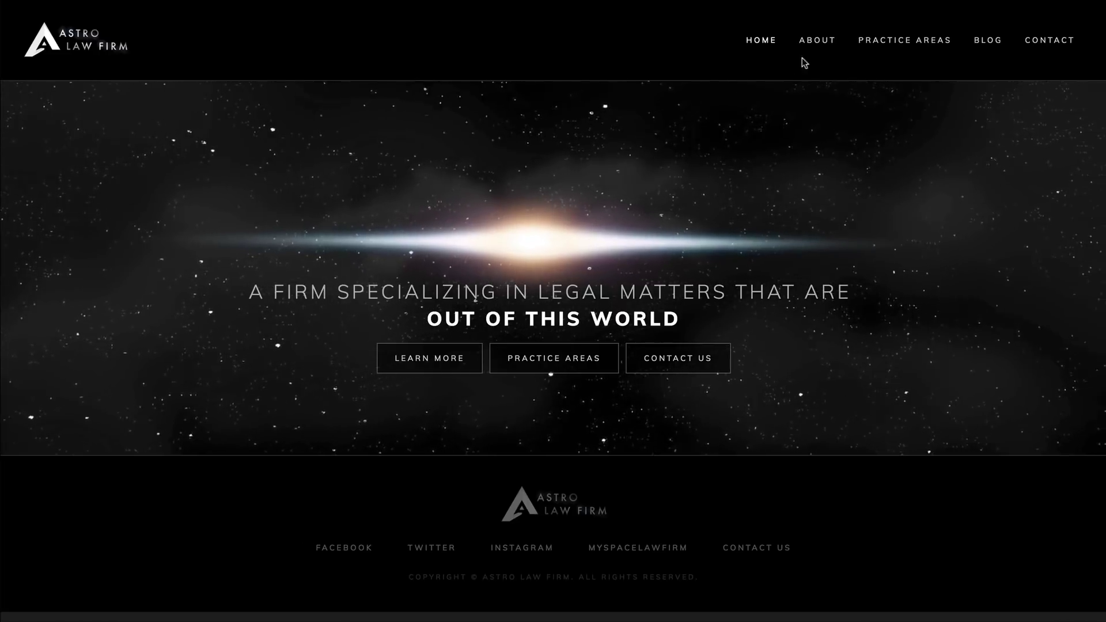
pyautogui.click(817, 42)
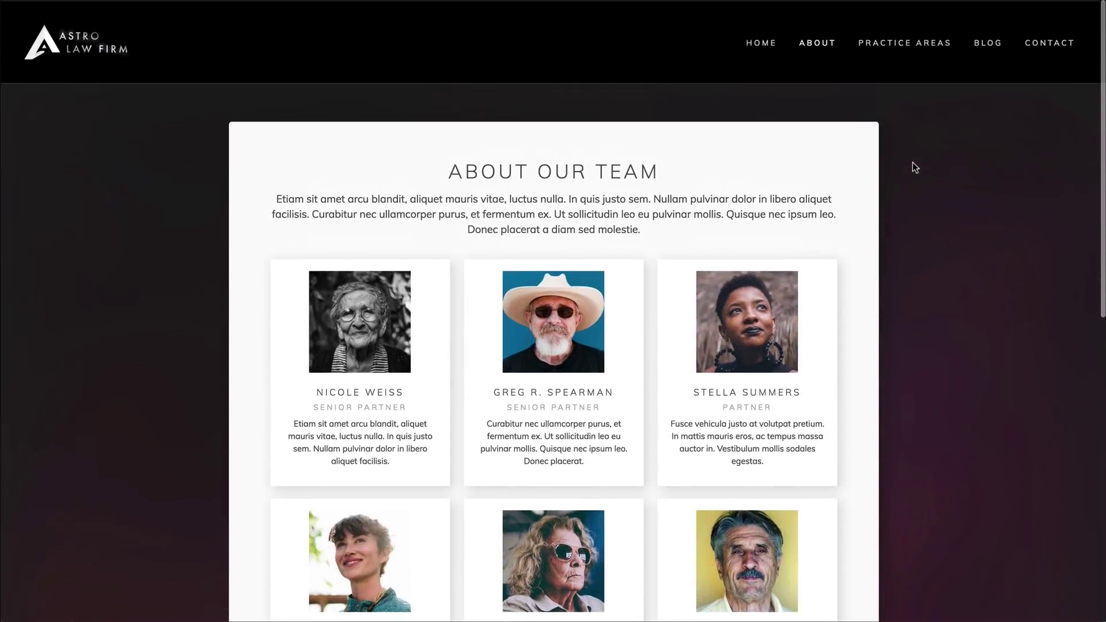
pyautogui.click(922, 51)
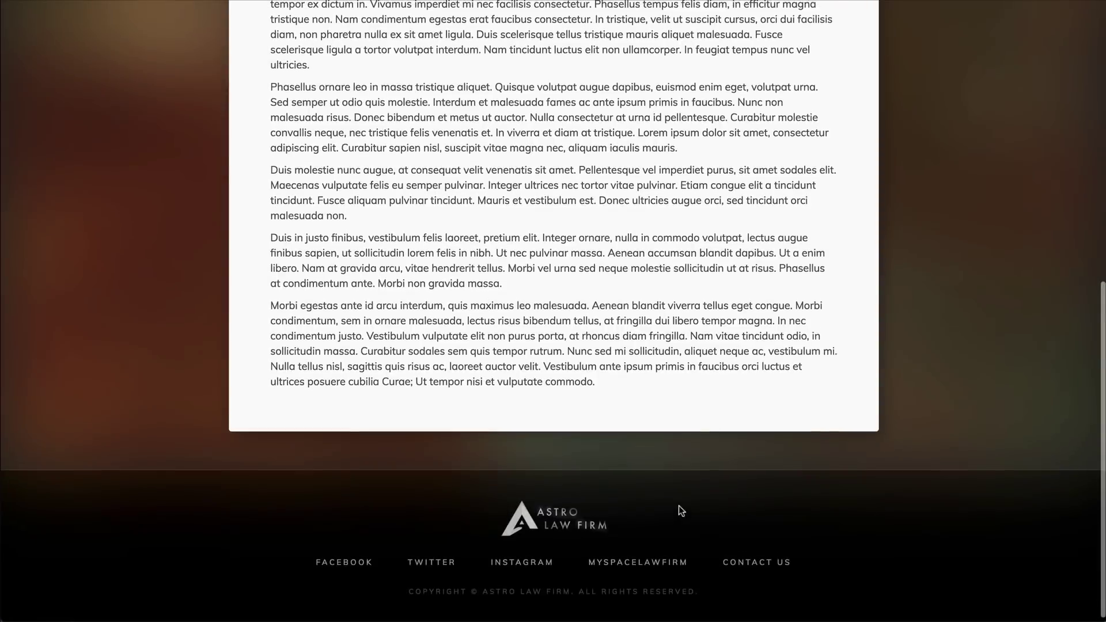
pyautogui.scroll(15, 679, 505)
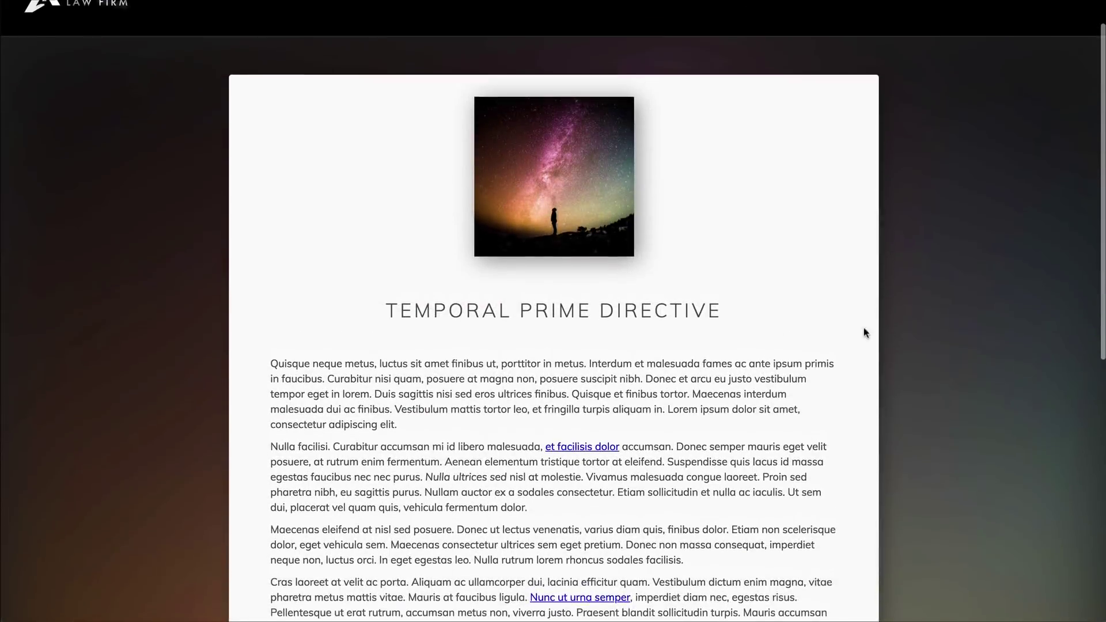
pyautogui.scroll(2, 863, 328)
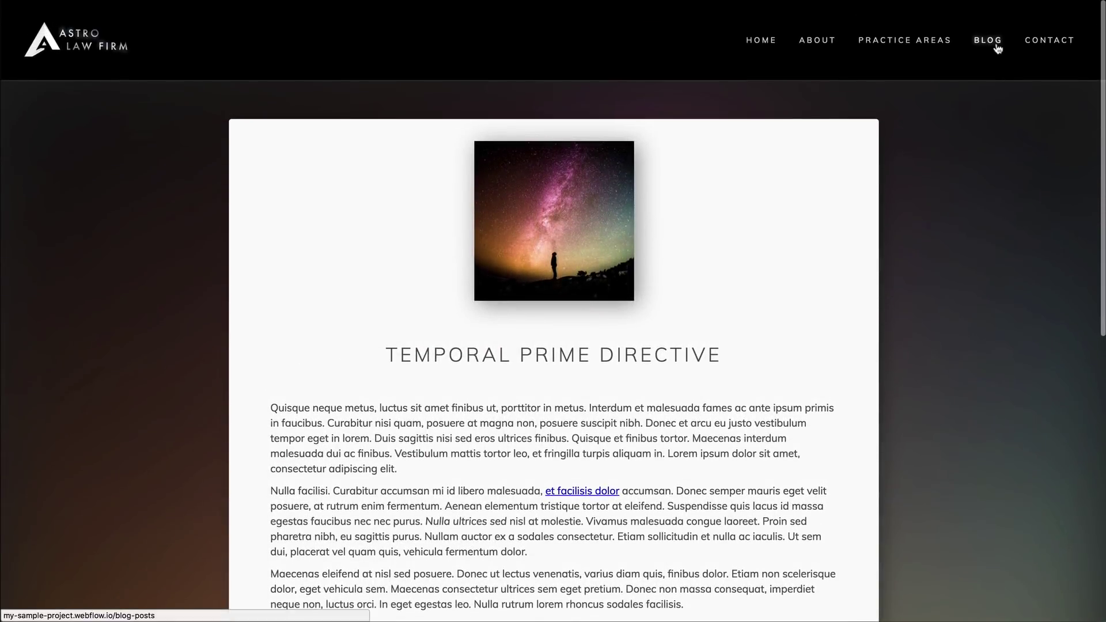